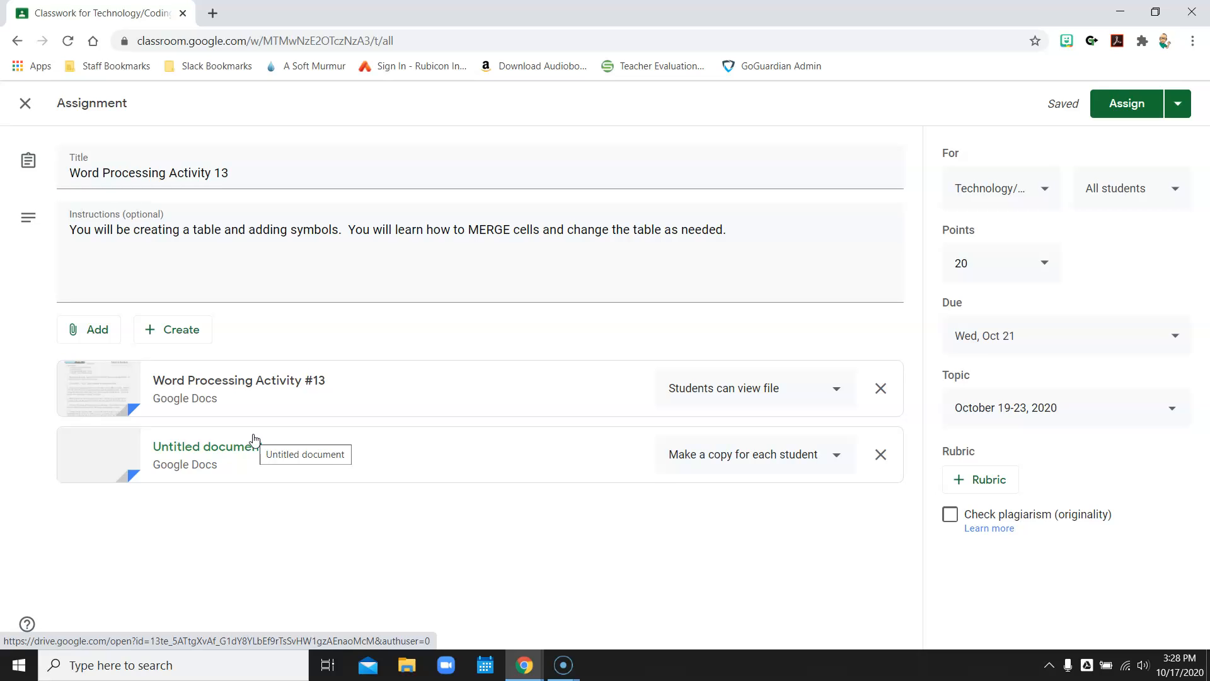
# Open the attached Word Processing Activity #13 document from the assignment and set its zoom to 150%.
pyautogui.click(98, 392)
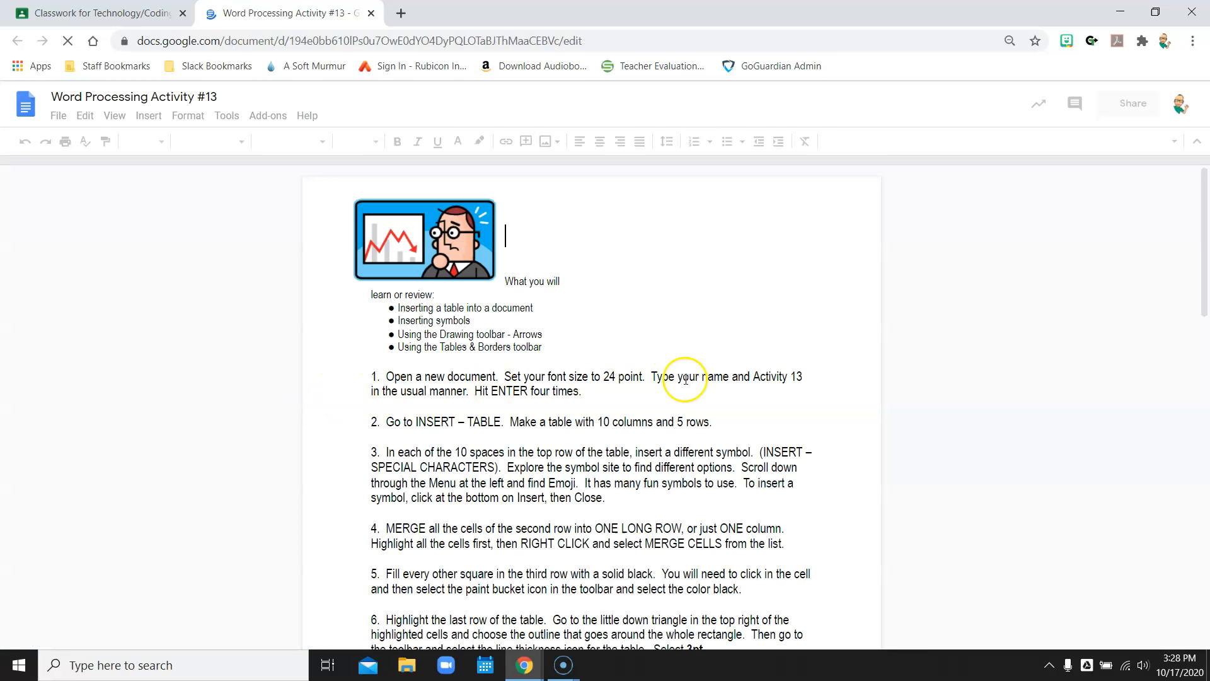
pyautogui.click(161, 143)
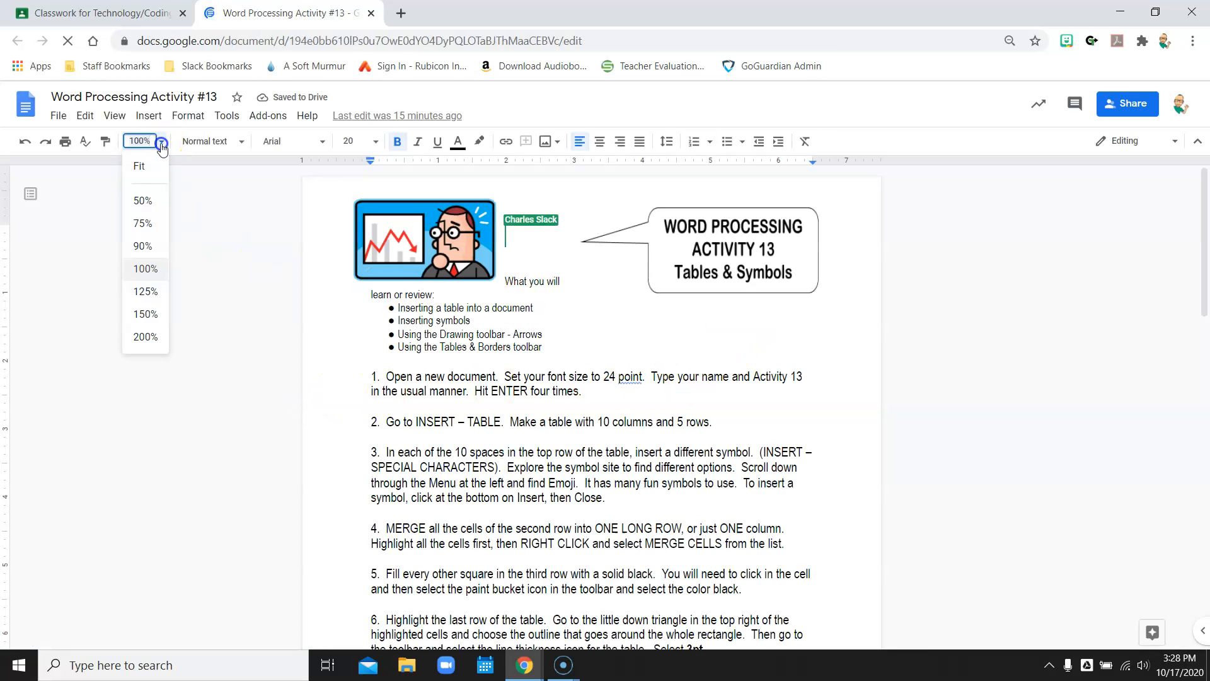
pyautogui.click(140, 313)
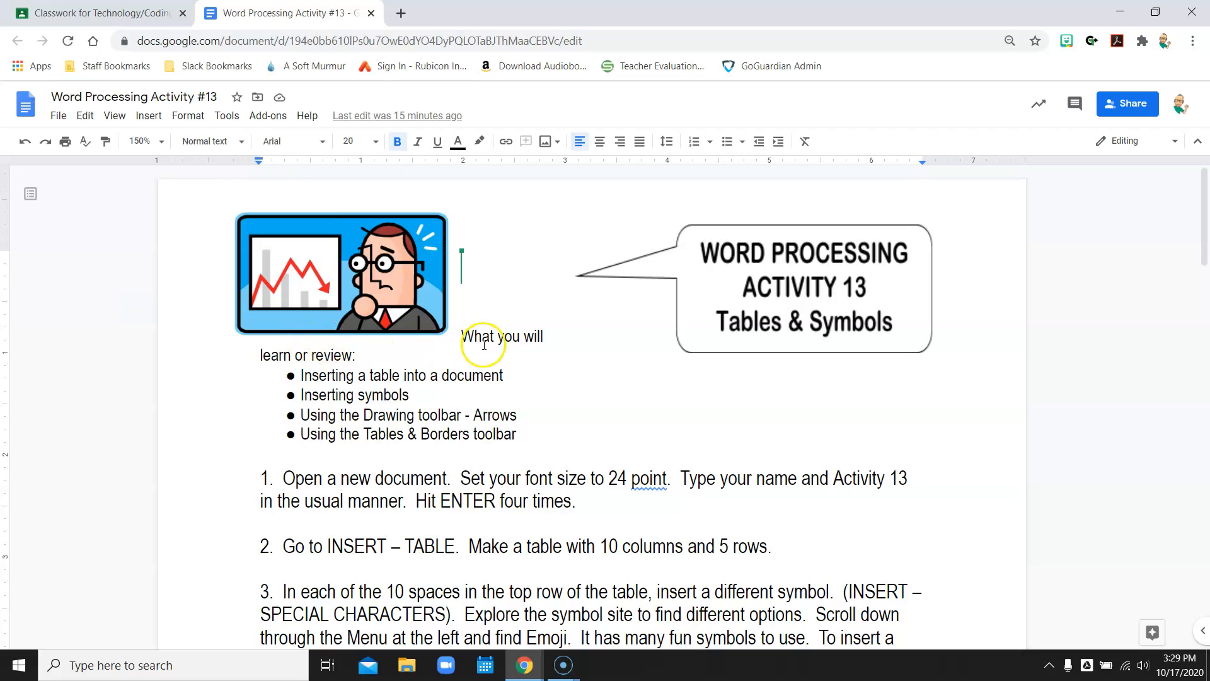
# Review the activity's learning goals, numbered instructions and the teacher's sample table with arrows.
pyautogui.moveTo(301, 367); pyautogui.dragTo(517, 375)
pyautogui.moveTo(301, 395); pyautogui.dragTo(412, 401)
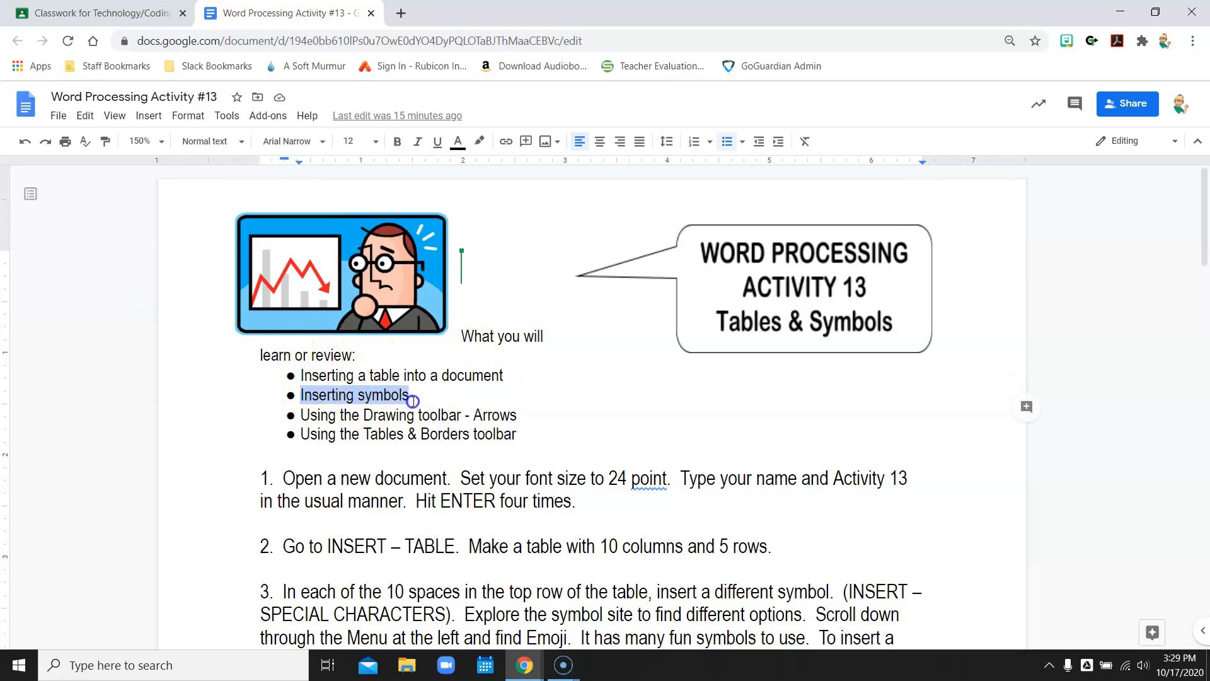
pyautogui.moveTo(321, 416); pyautogui.dragTo(520, 416)
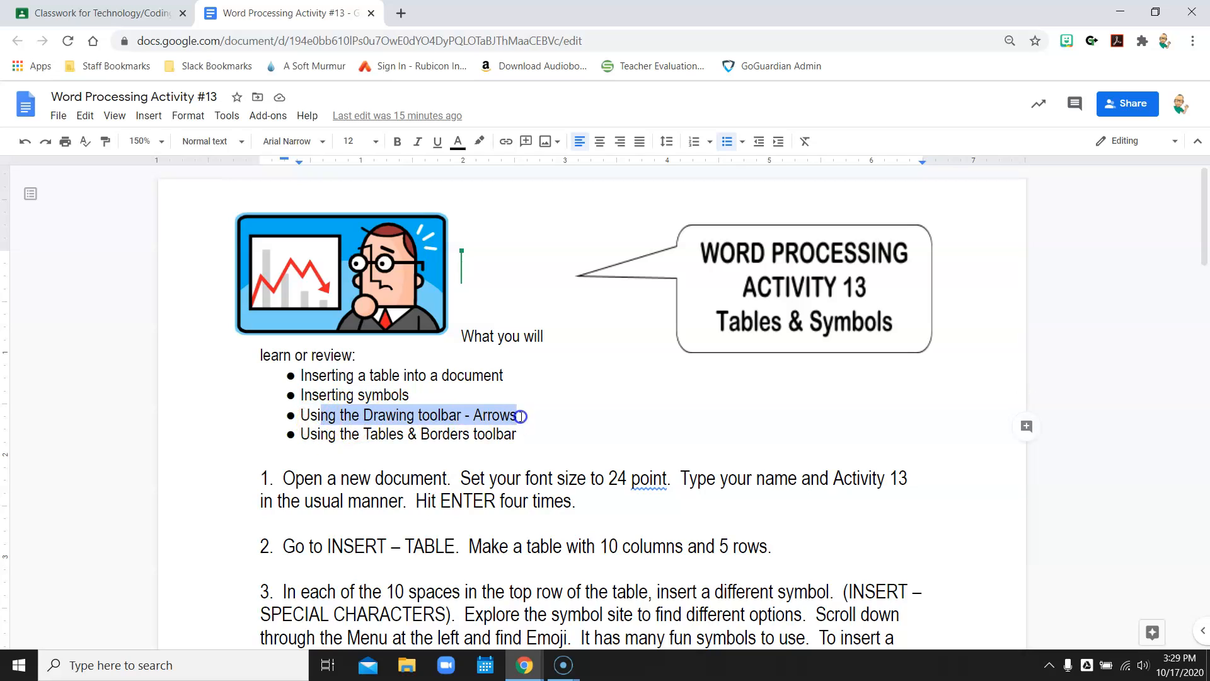
pyautogui.click(22, 656)
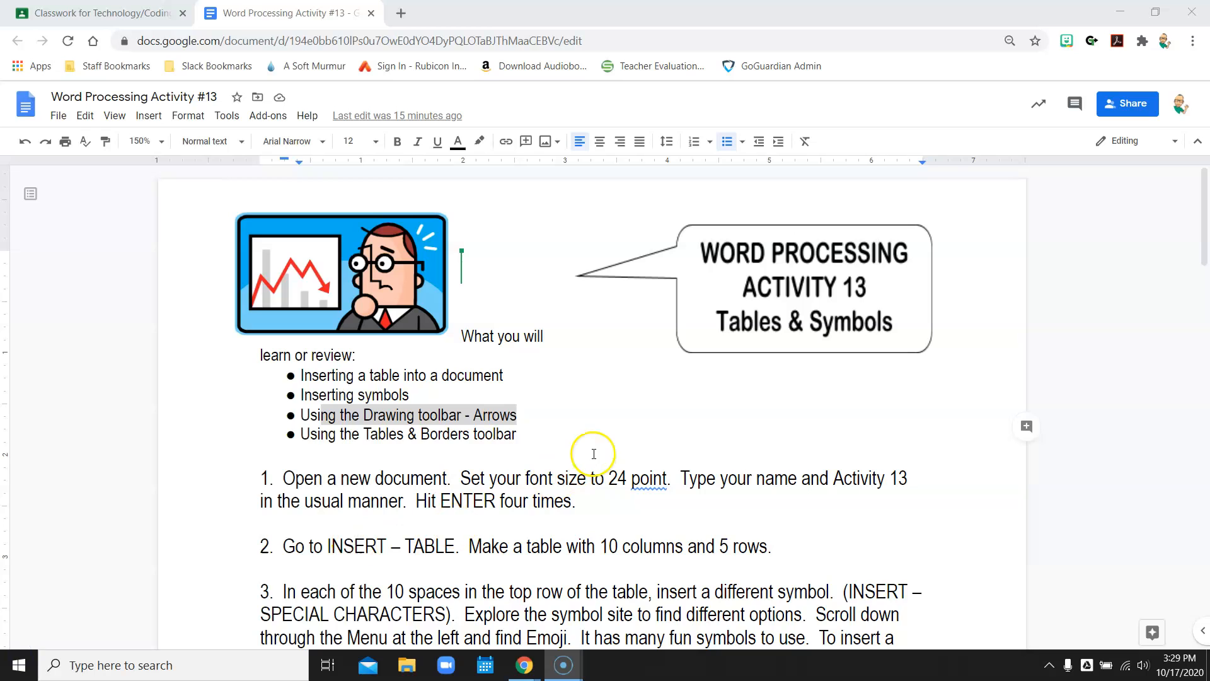
pyautogui.scroll(-10, 651, 500)
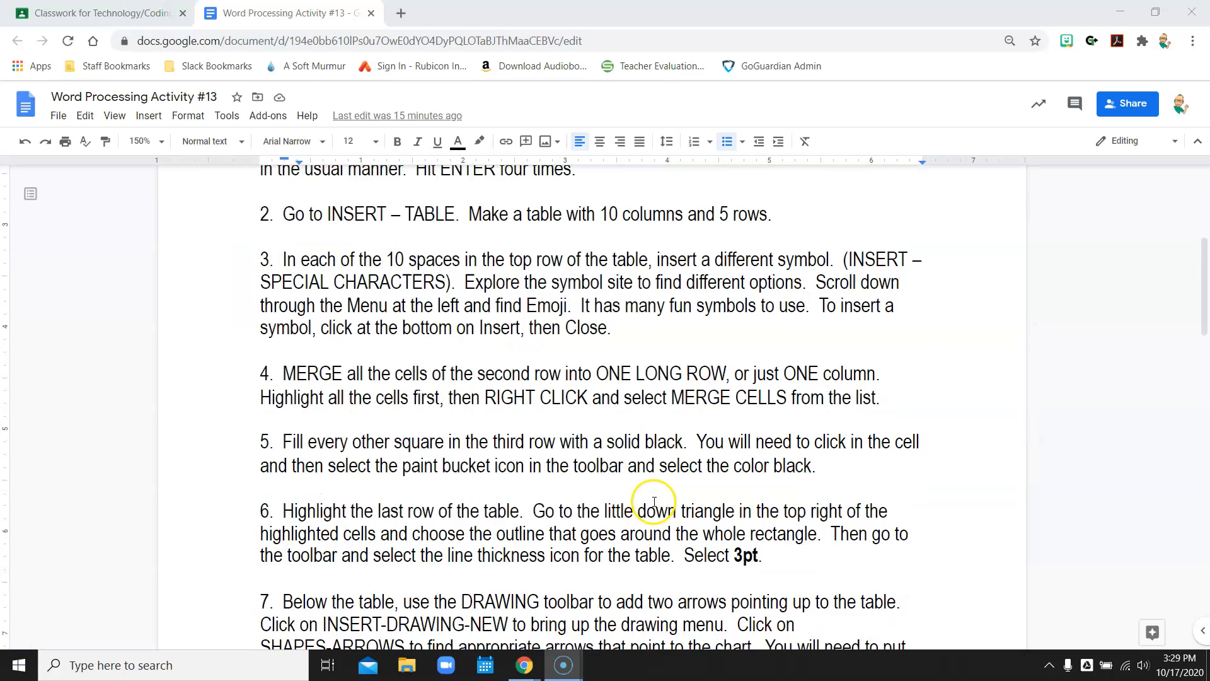
pyautogui.scroll(-10, 658, 500)
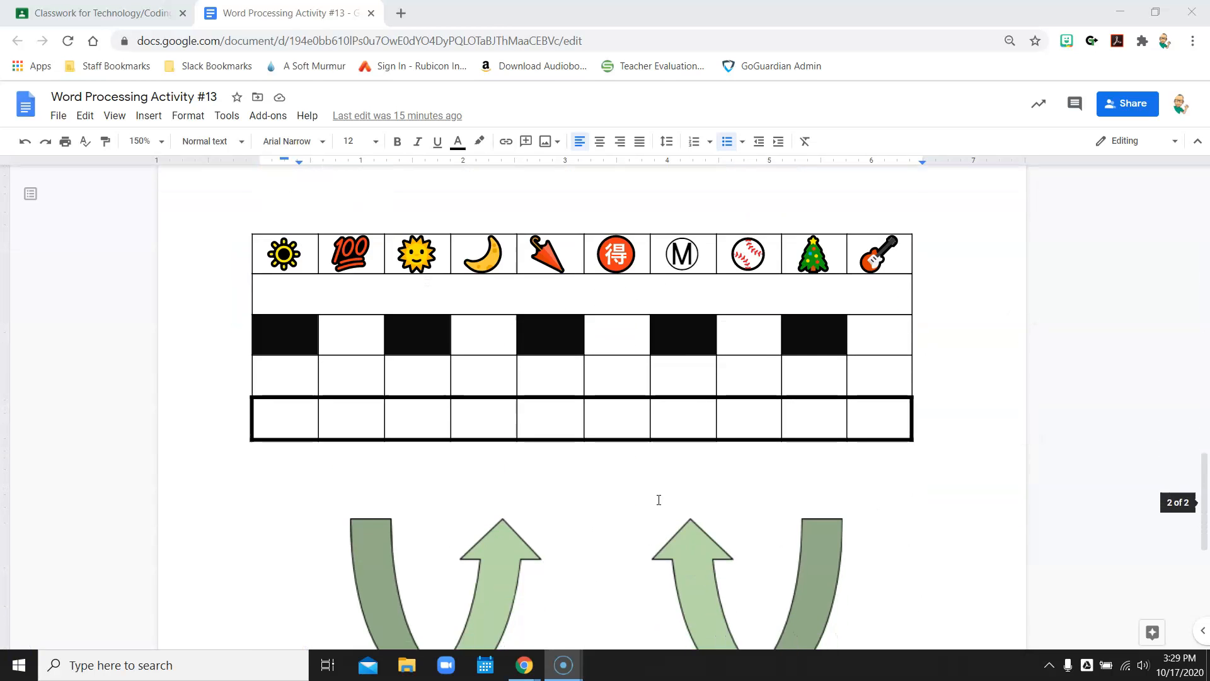
pyautogui.scroll(1, 659, 500)
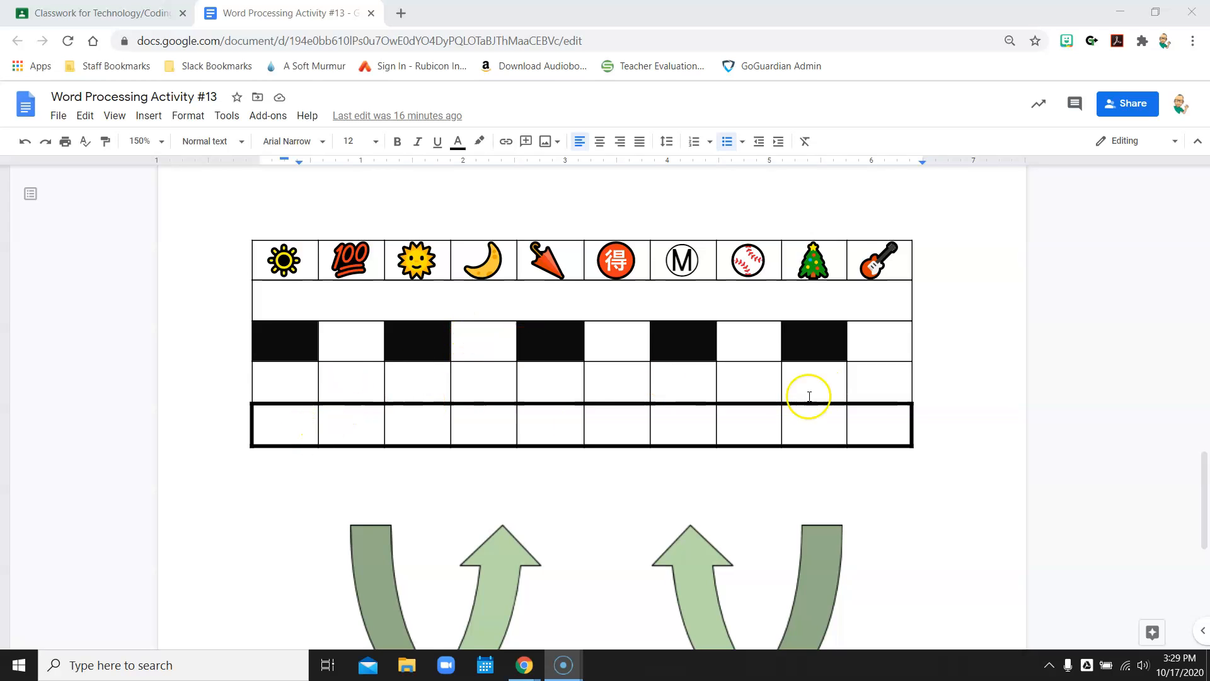
pyautogui.scroll(3, 568, 419)
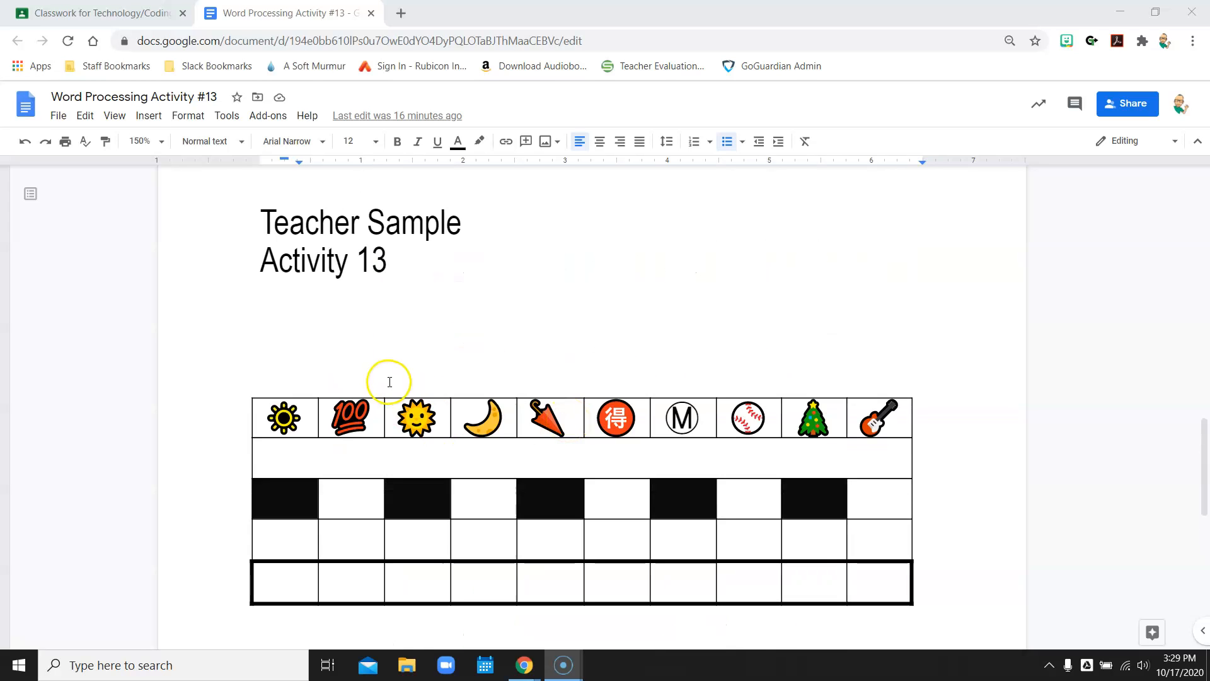
pyautogui.scroll(20, 390, 382)
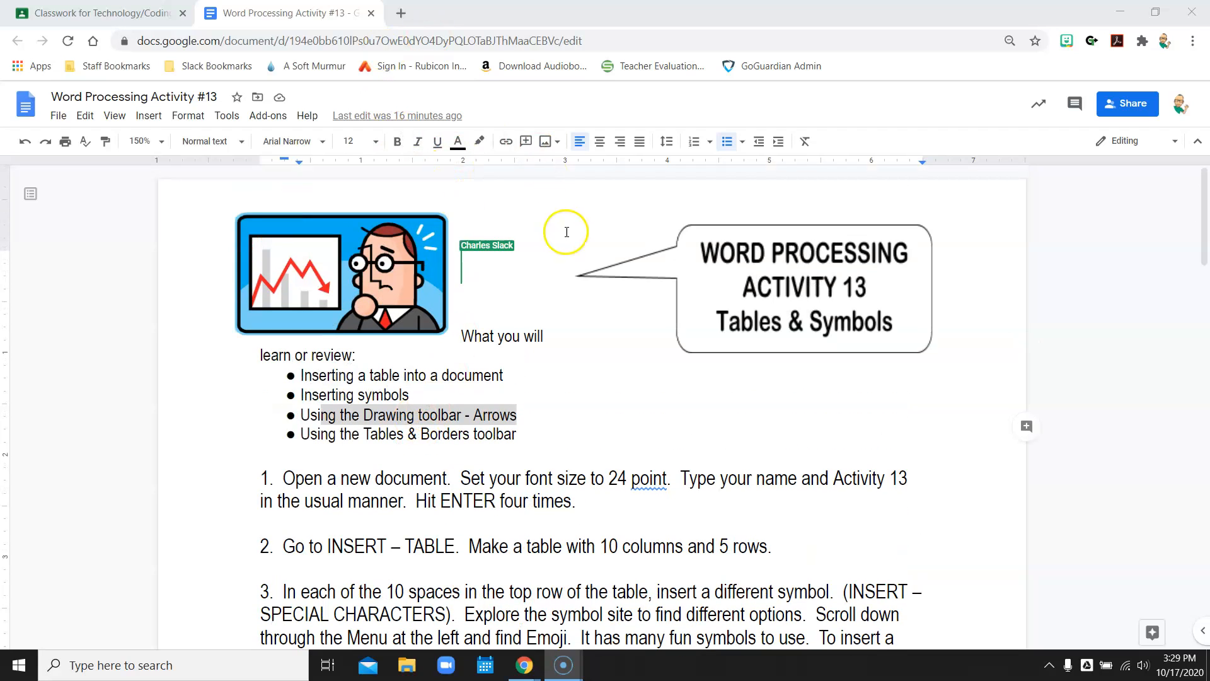
# Create a new blank Google Docs document in a separate browser tab.
pyautogui.click(401, 13)
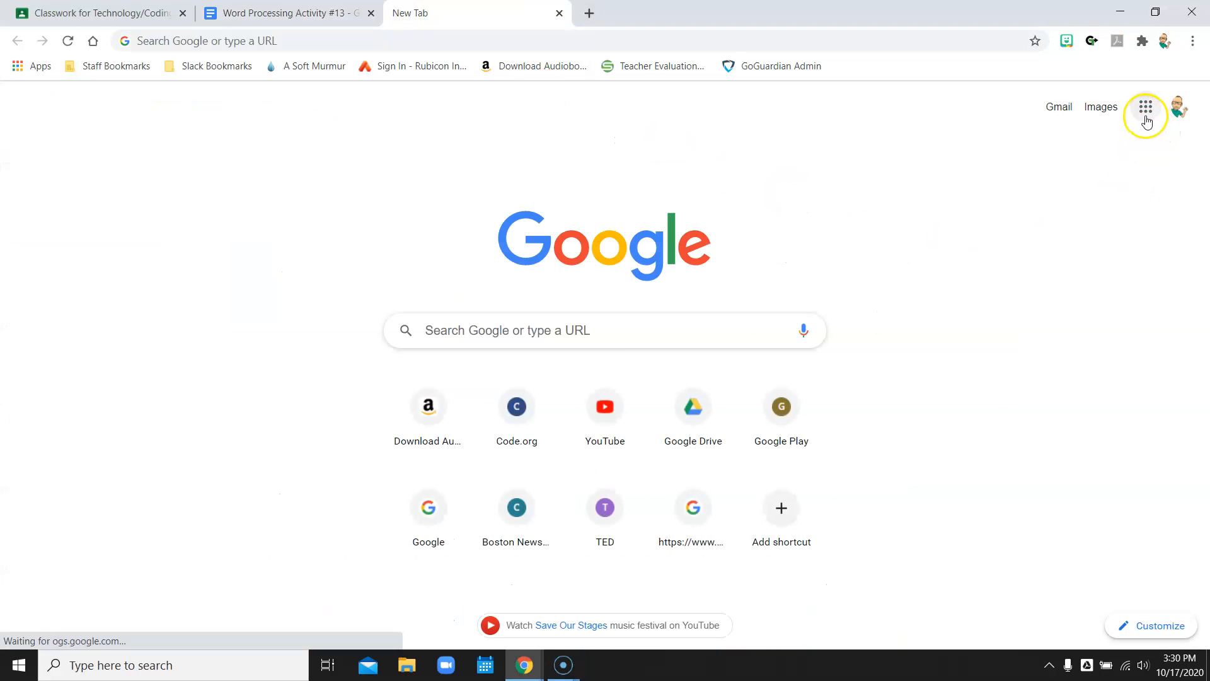
pyautogui.click(1146, 107)
pyautogui.click(1156, 257)
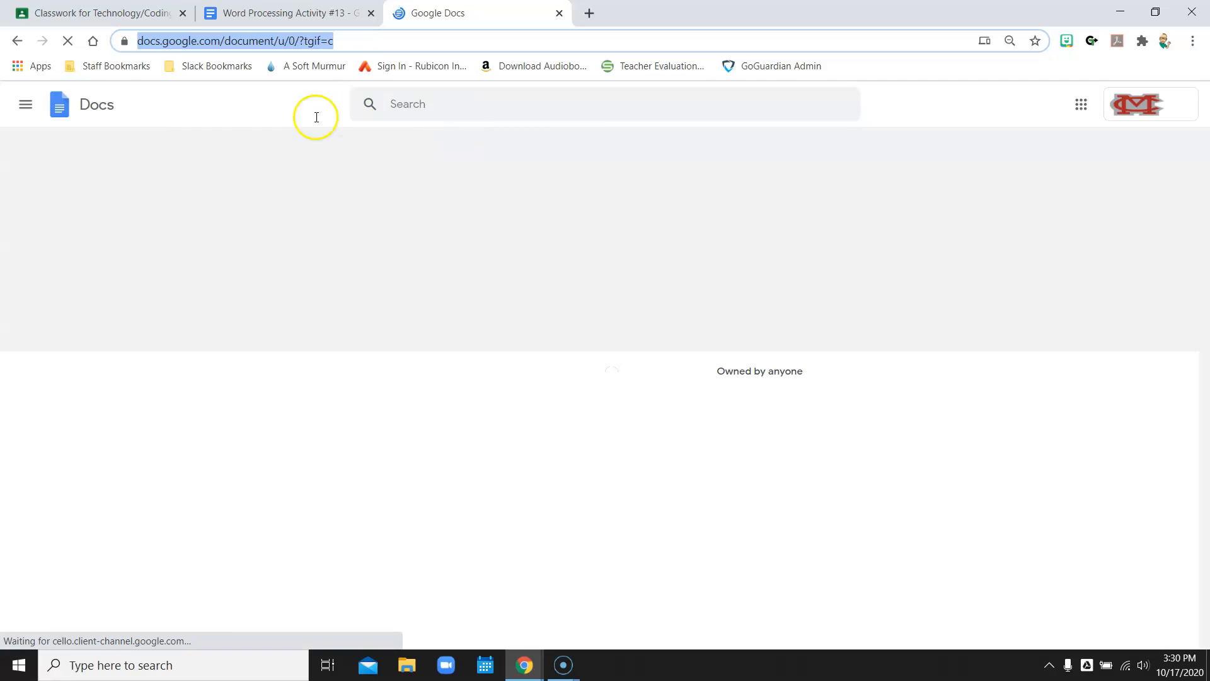
pyautogui.click(282, 210)
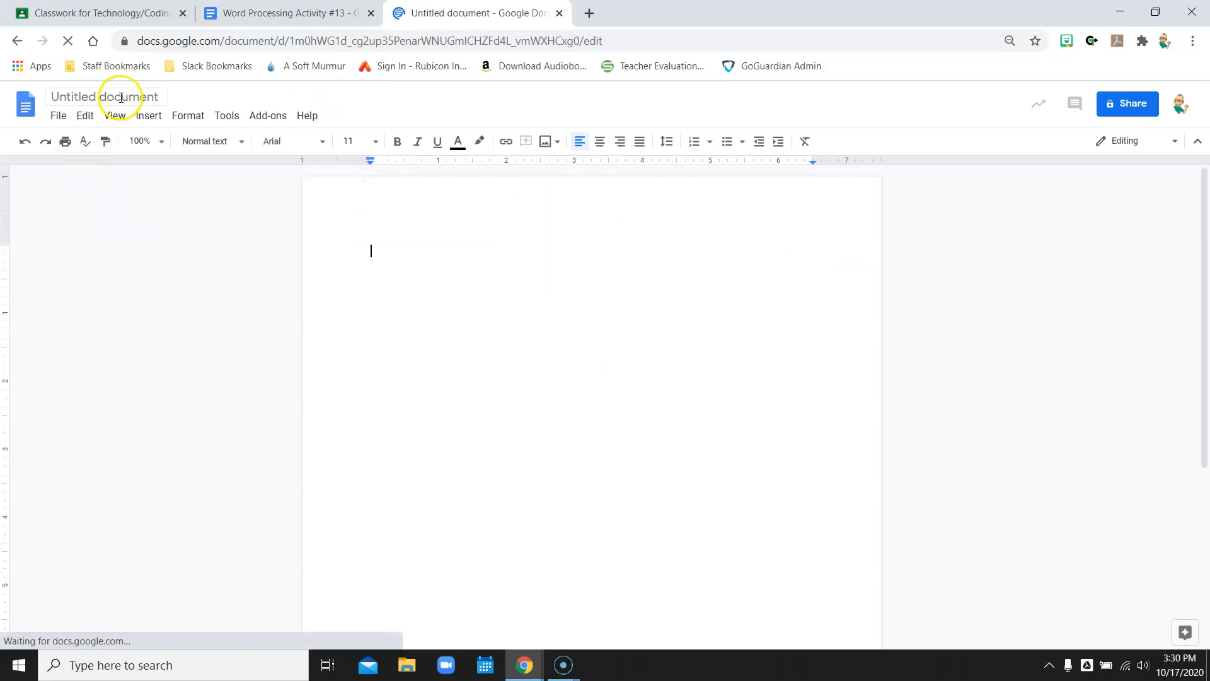
# Rename the new document as Activity 13.
pyautogui.click(121, 98)
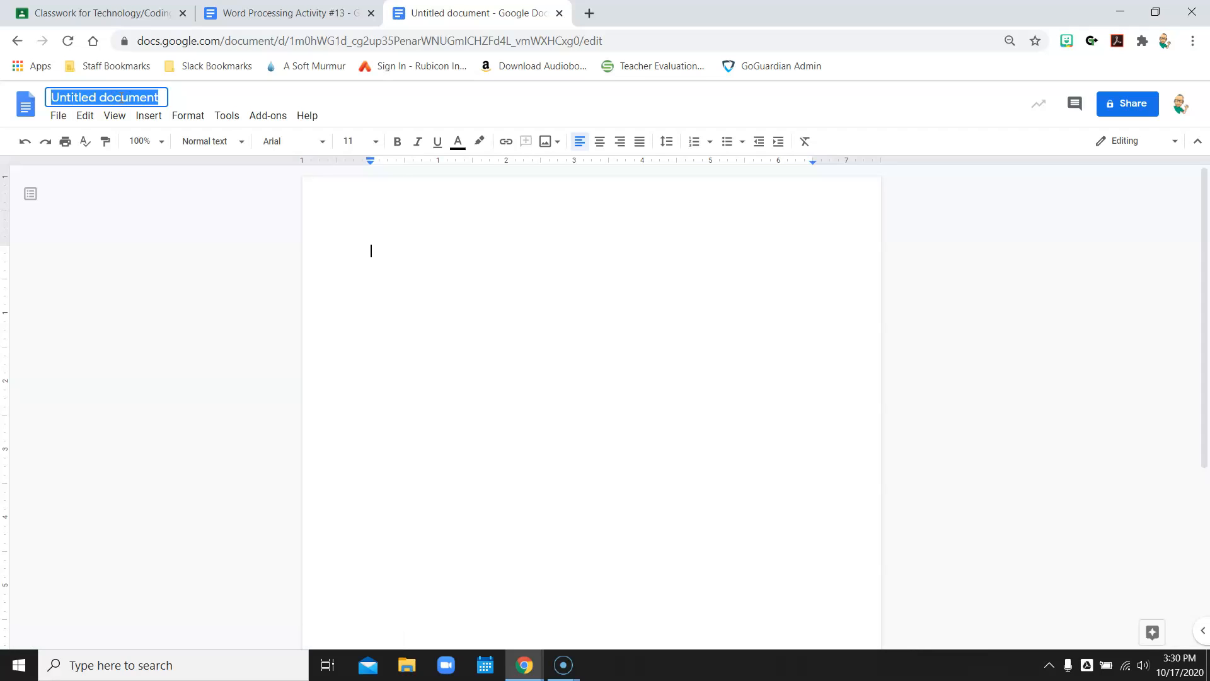
pyautogui.write('Activity 13')
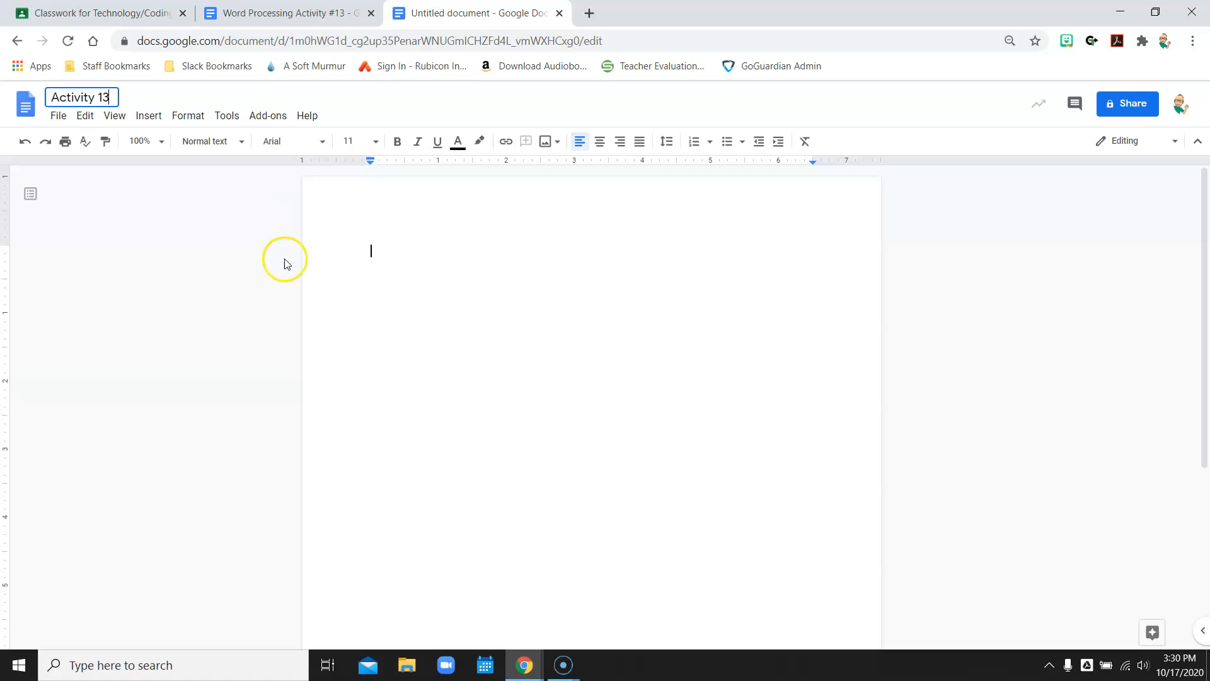
pyautogui.click(541, 290)
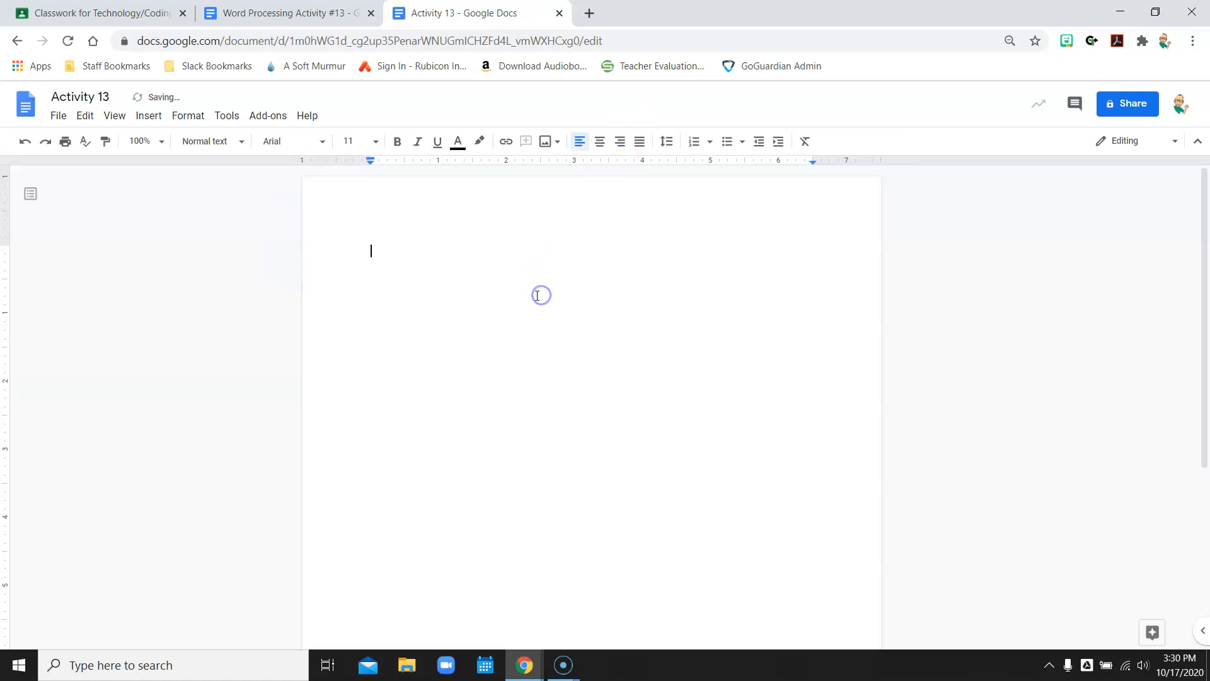
# Move the Activity 13 document into its own window and arrange it side by side with the instructions window.
pyautogui.click(1158, 13)
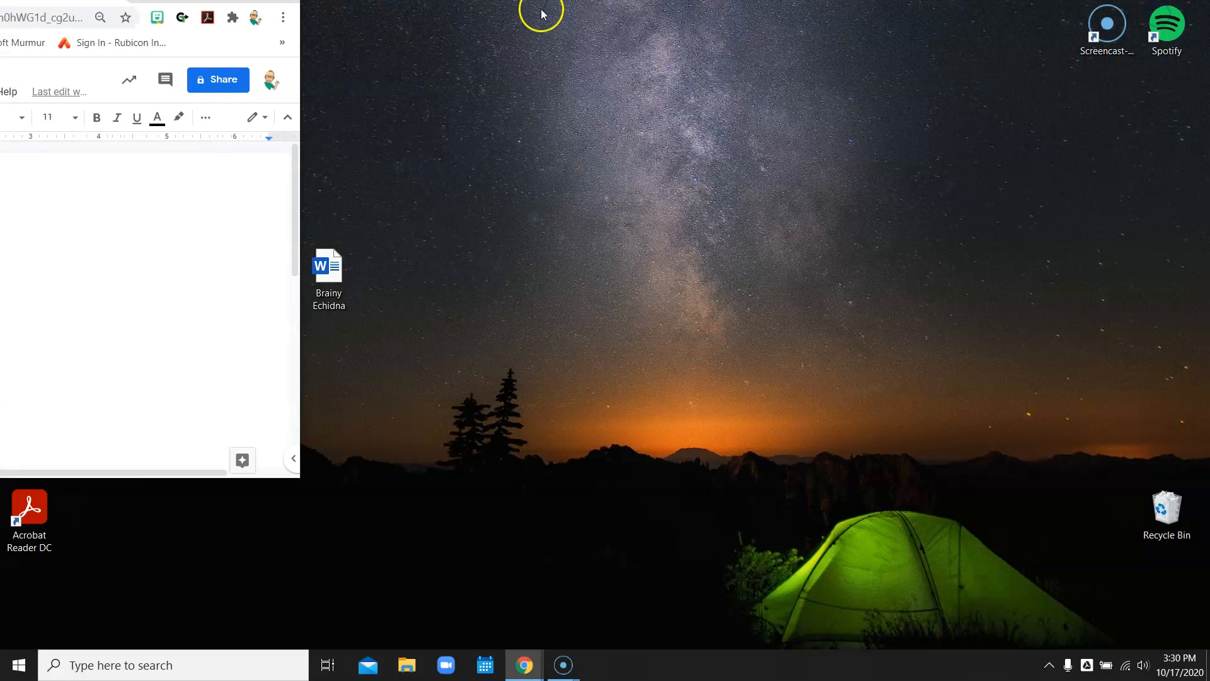
pyautogui.moveTo(298, 478); pyautogui.dragTo(493, 649)
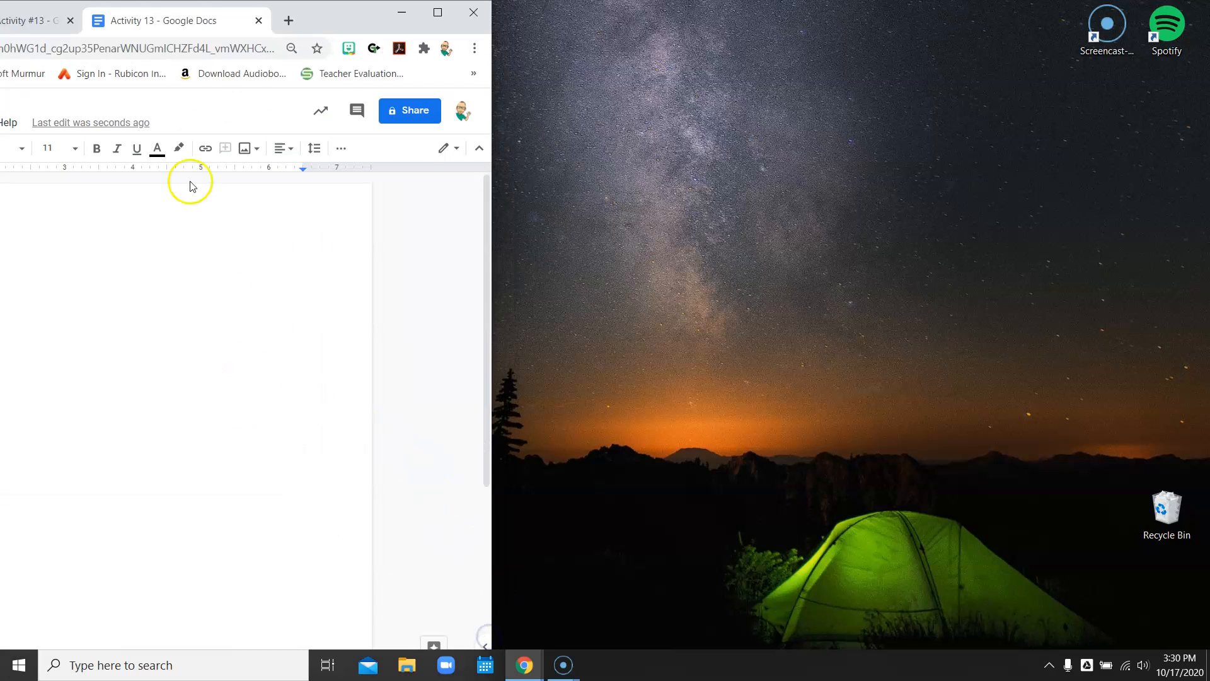
pyautogui.moveTo(112, 32); pyautogui.dragTo(1209, 28)
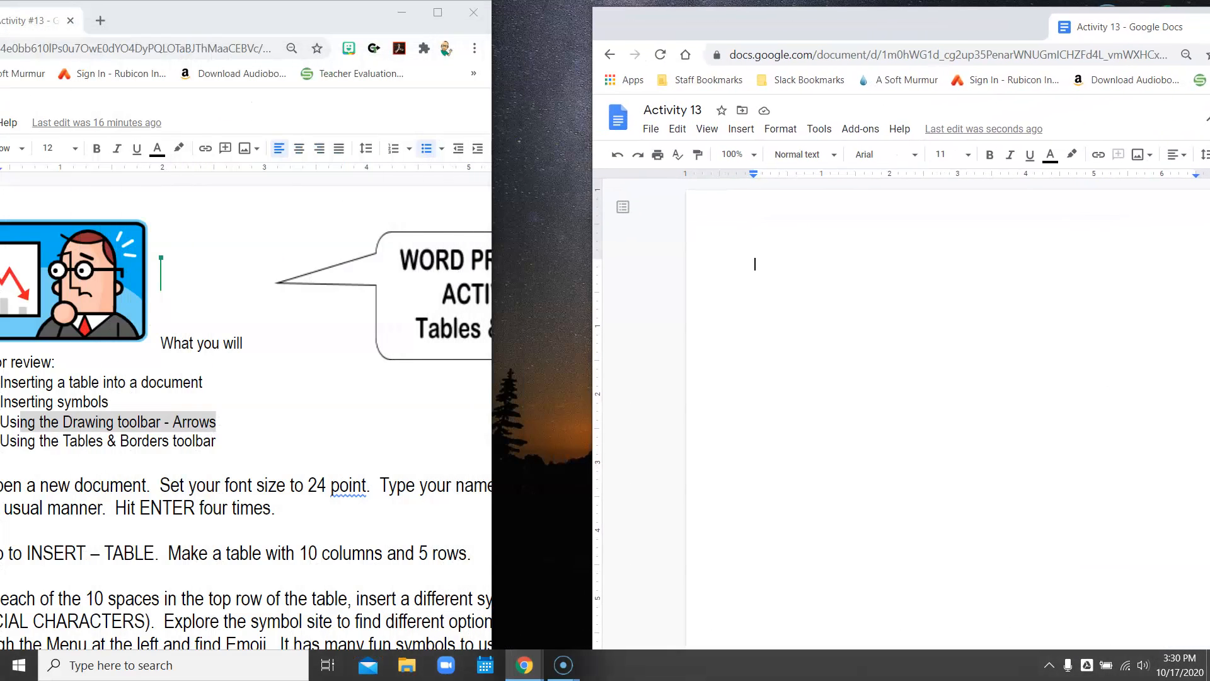
pyautogui.moveTo(251, 11); pyautogui.dragTo(567, 16)
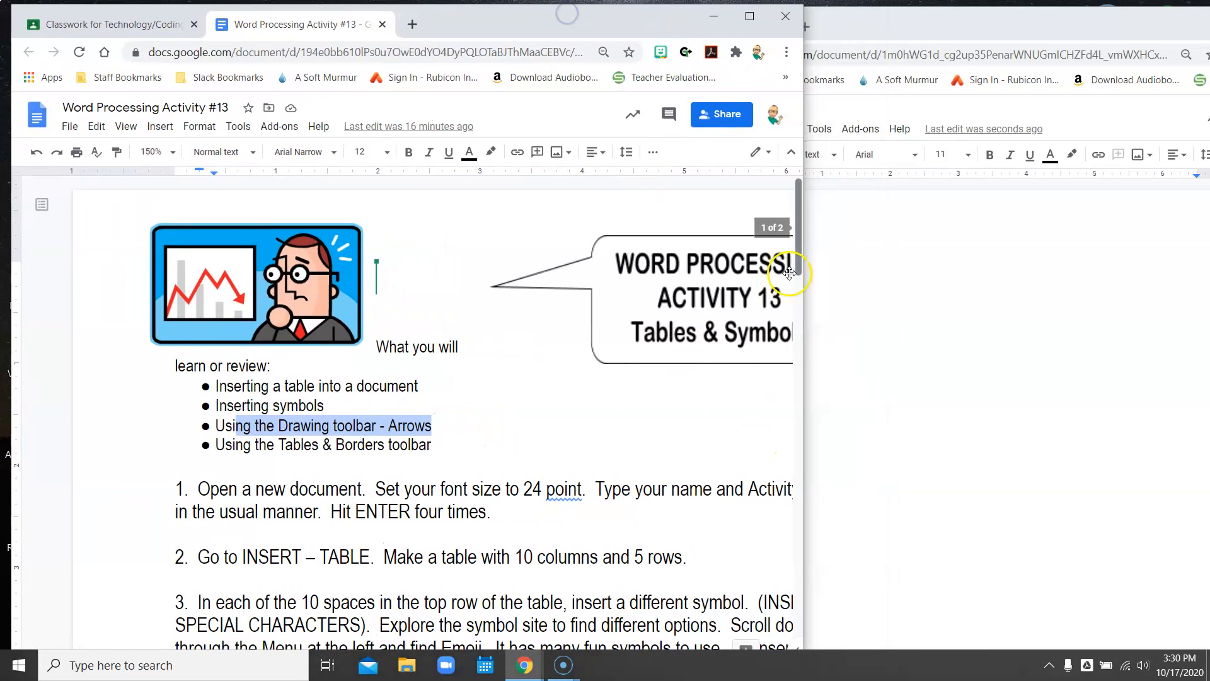
pyautogui.moveTo(804, 375); pyautogui.dragTo(585, 376)
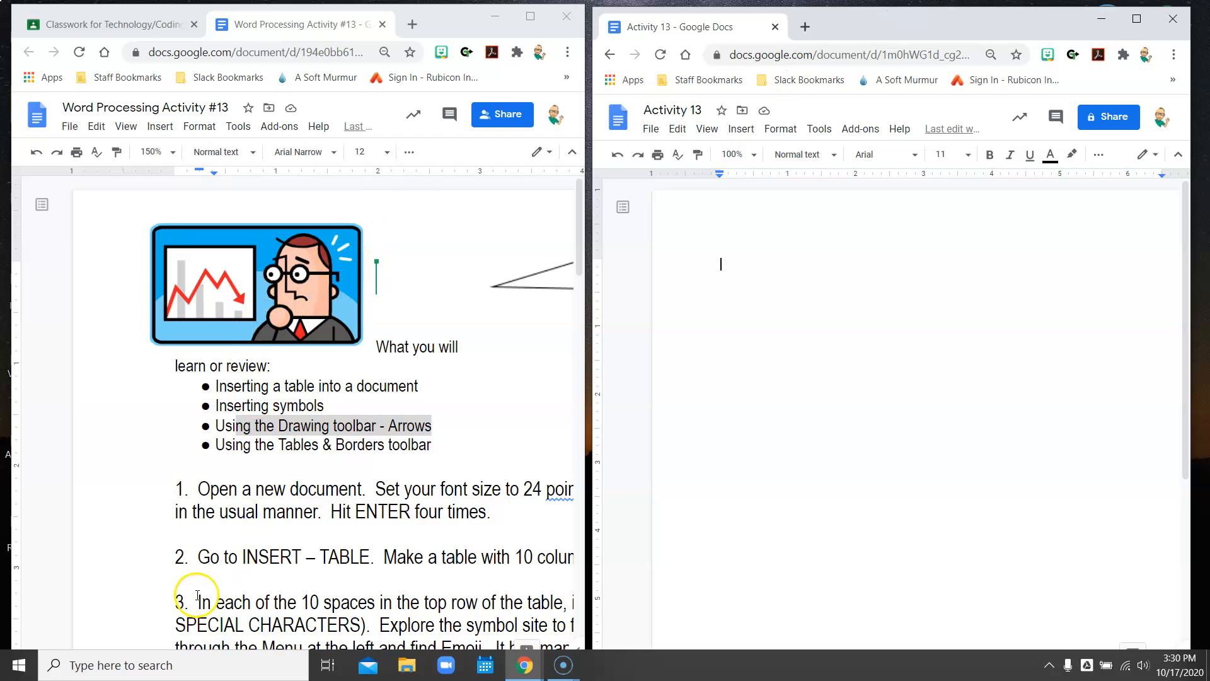
# Set the instructions document's zoom to 90% and highlight the text of instruction 1.
pyautogui.click(171, 157)
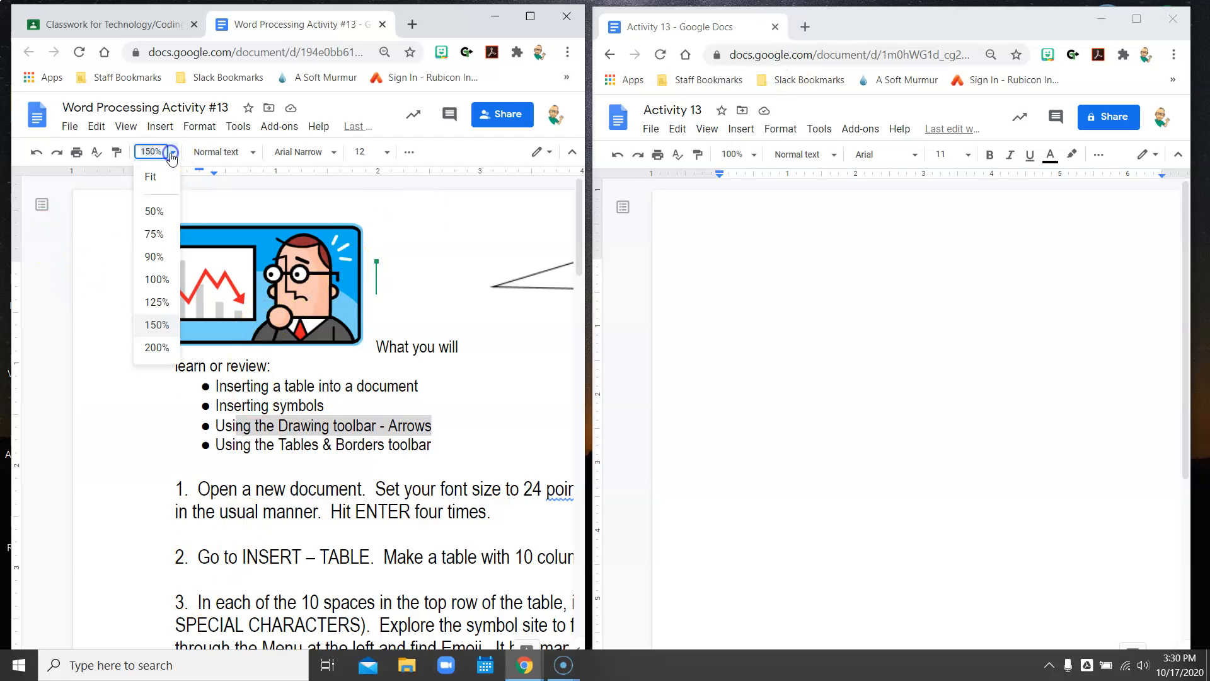
pyautogui.click(149, 258)
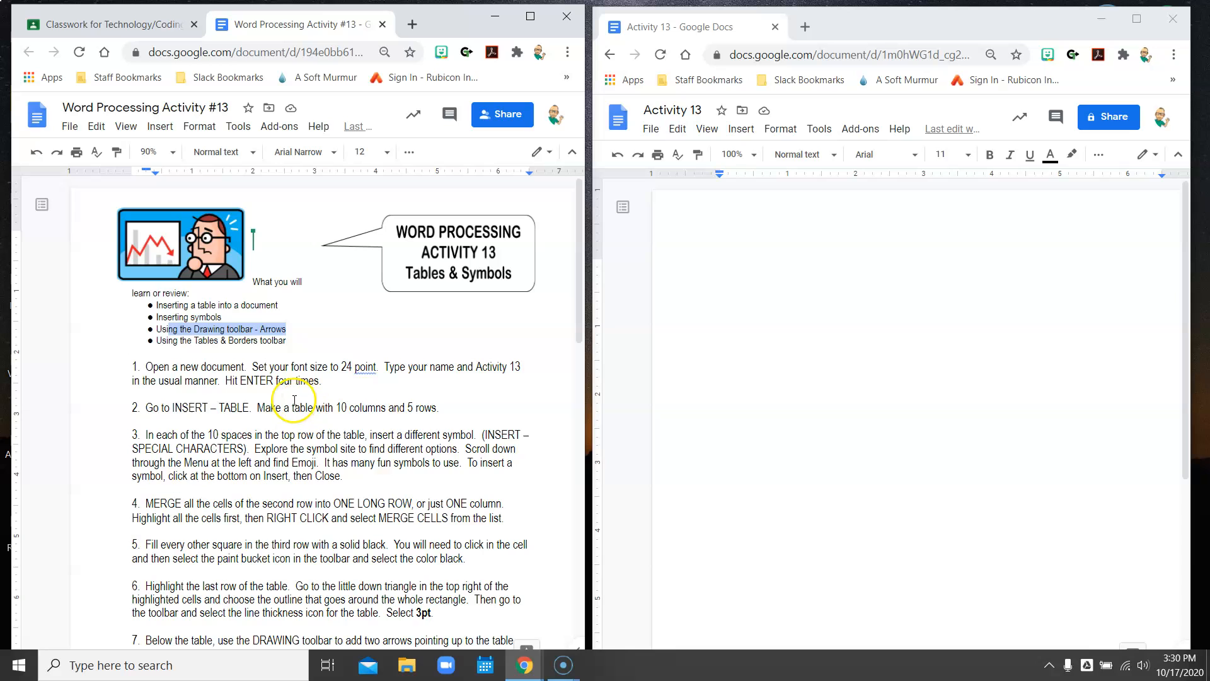
pyautogui.scroll(-3, 300, 400)
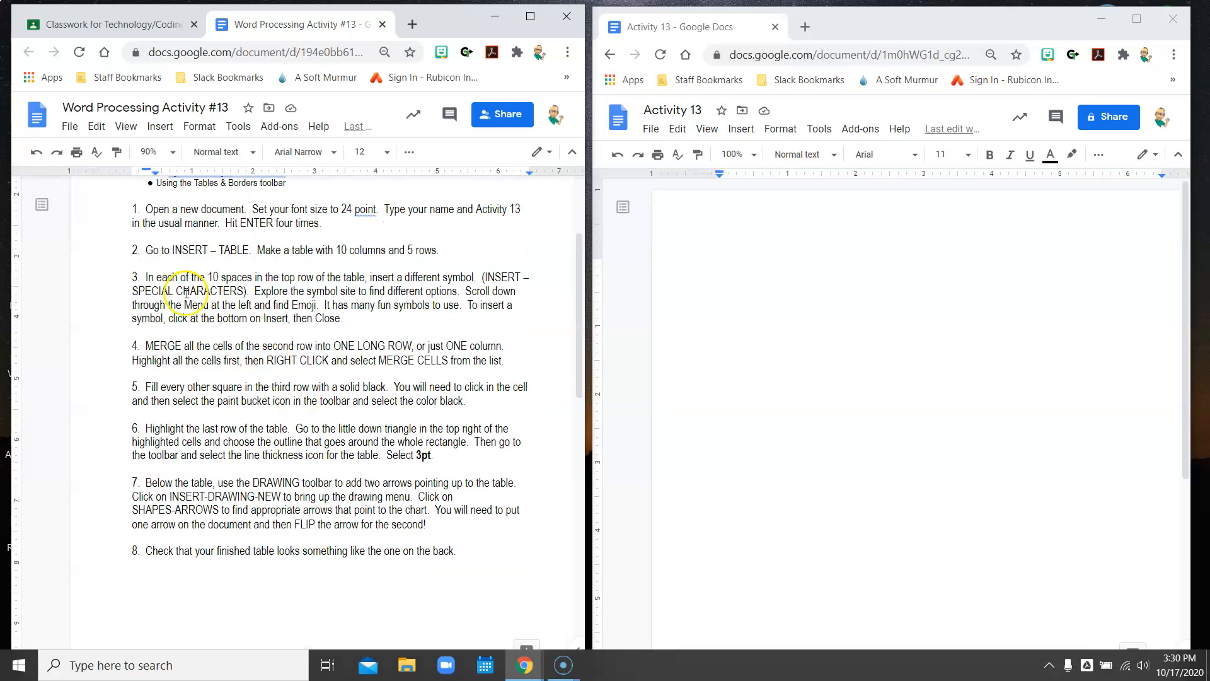
pyautogui.moveTo(132, 206); pyautogui.dragTo(341, 225)
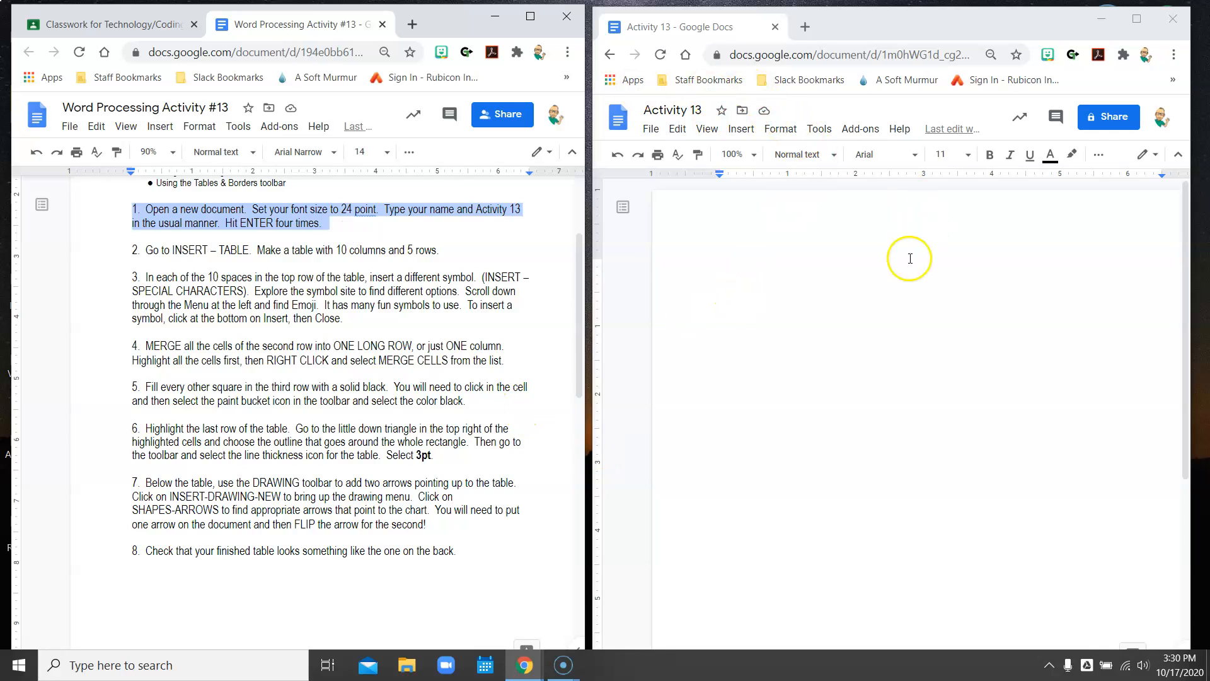
# In the Activity 13 document, set the font size to 24 and enter the teacher's name and "Activity 13" on separate lines, followed by four line breaks.
pyautogui.click(721, 259)
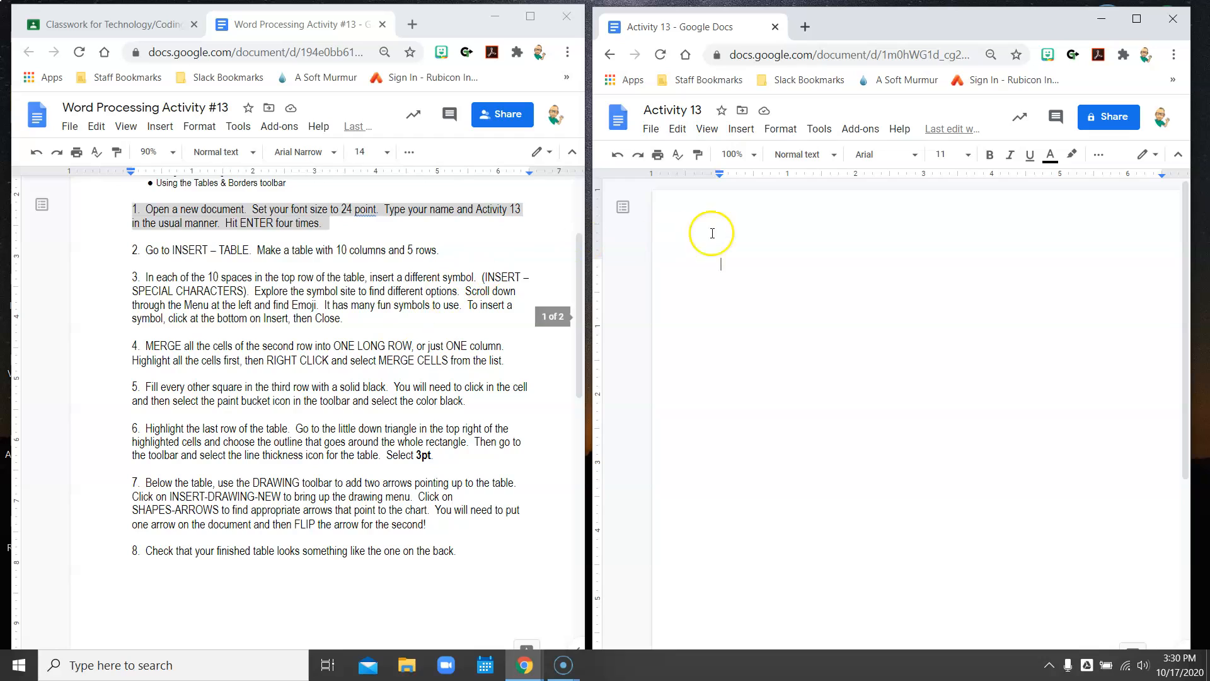
pyautogui.click(968, 154)
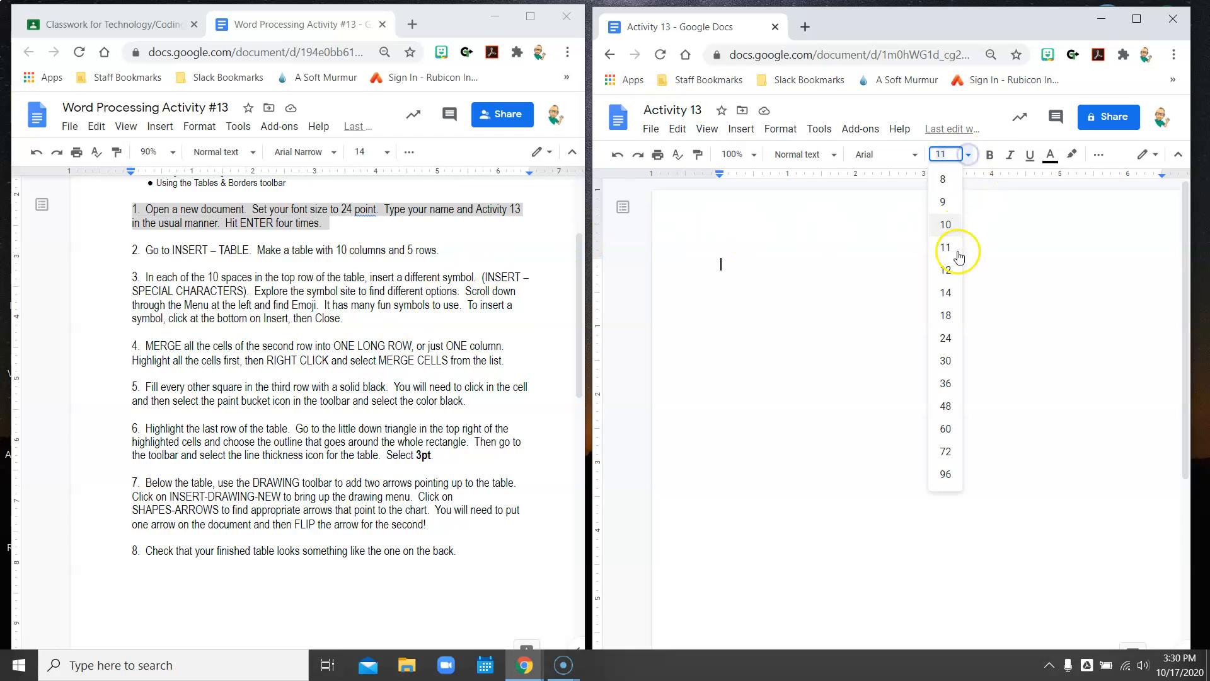
pyautogui.click(946, 339)
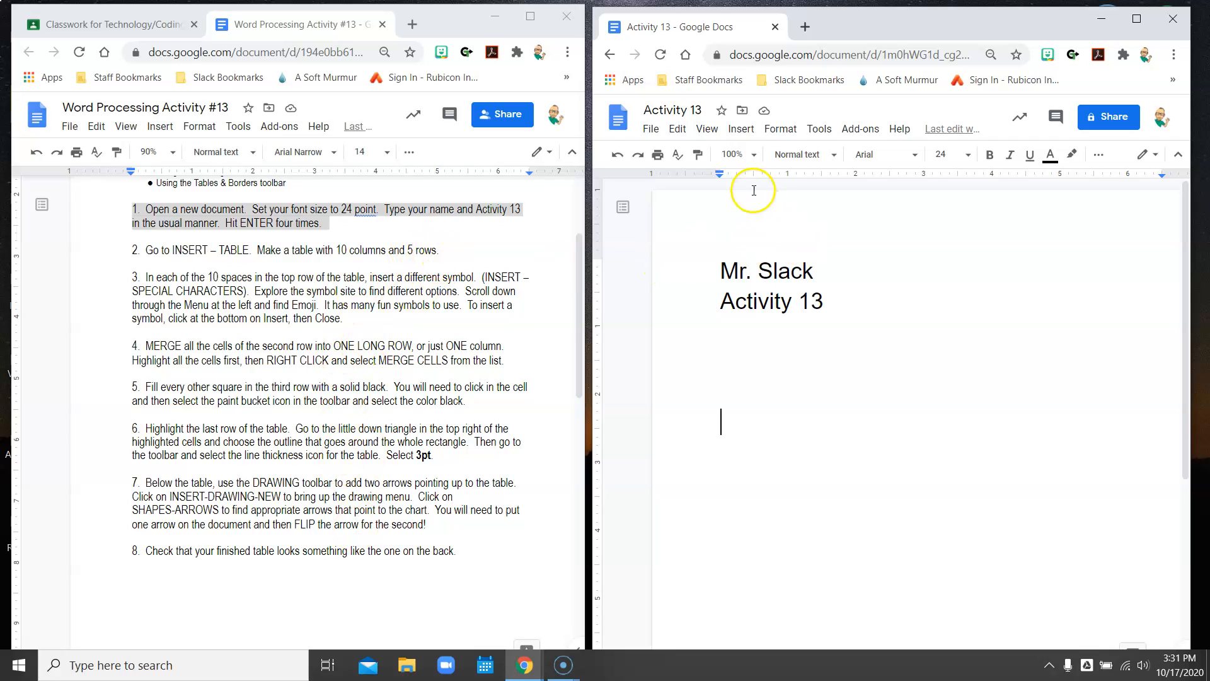
# Insert a table with 10 columns and 5 rows below the heading lines.
pyautogui.click(742, 135)
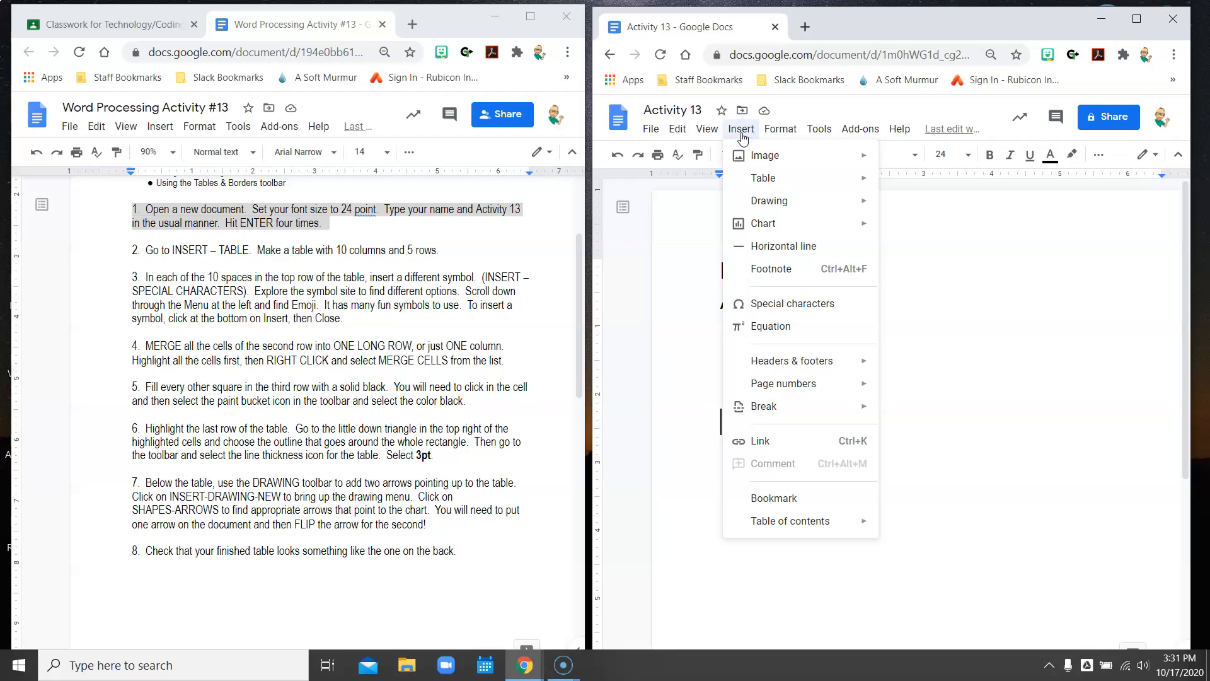
pyautogui.moveTo(752, 182)
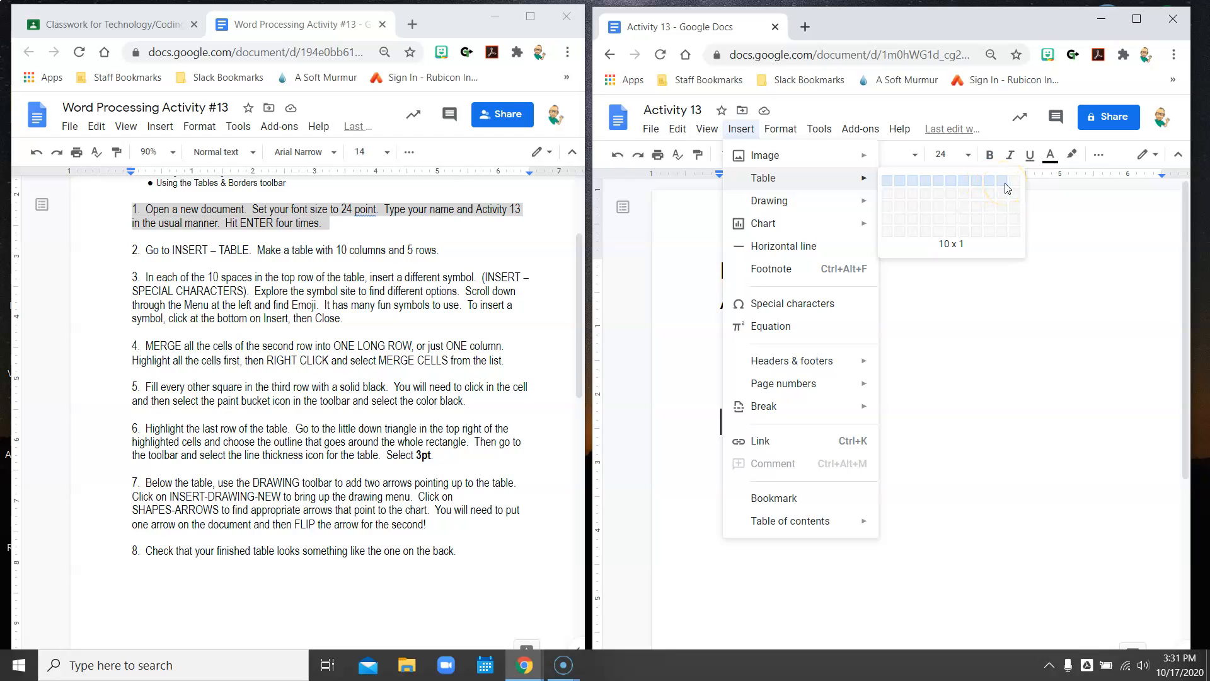
pyautogui.click(1001, 231)
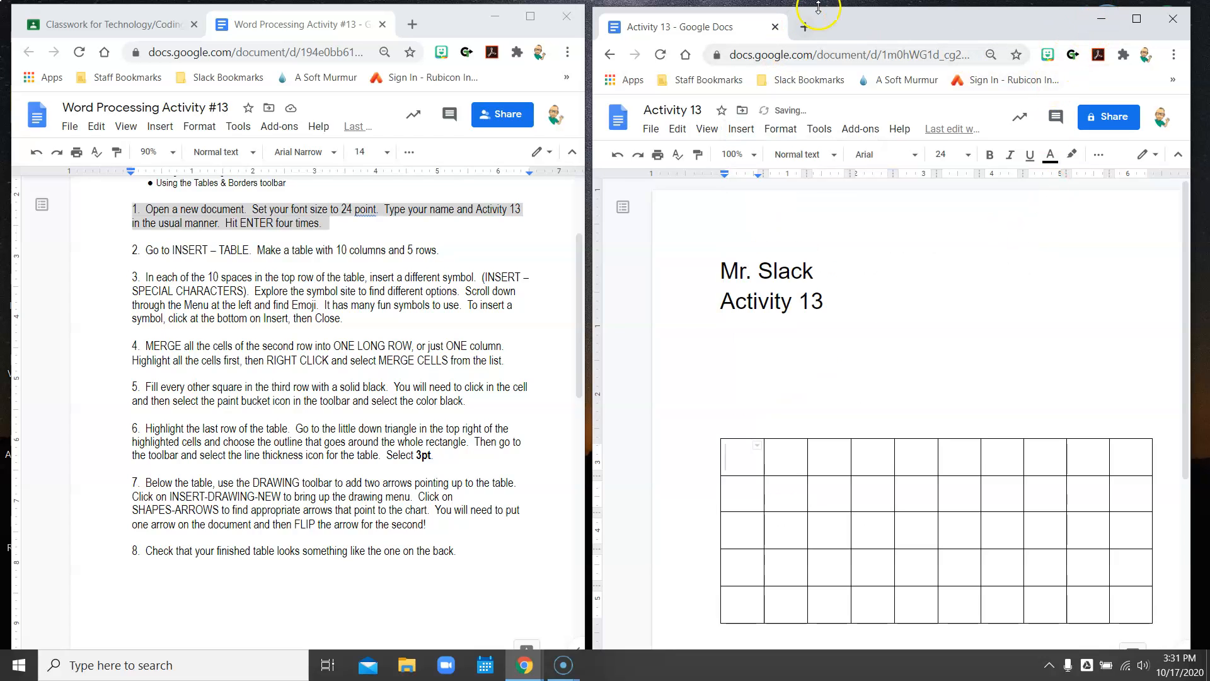
pyautogui.moveTo(845, 23)
pyautogui.mouseDown()
pyautogui.moveTo(652, 19)
pyautogui.moveTo(846, 10)
pyautogui.mouseUp()
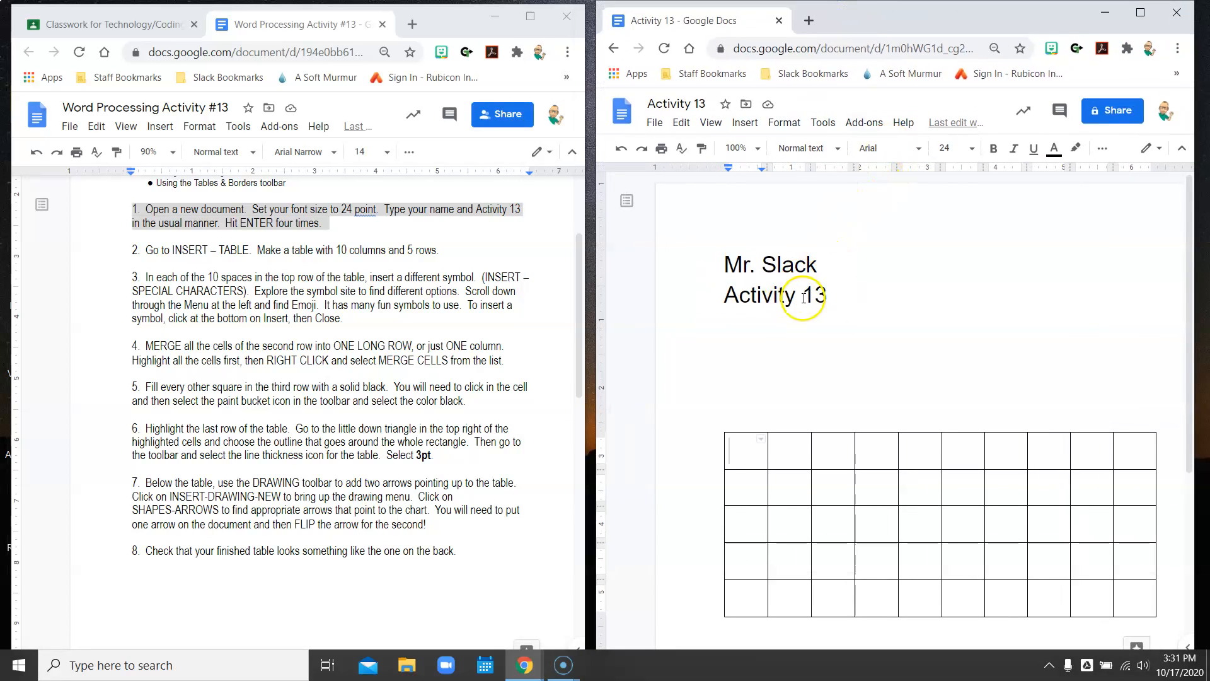
# Open the special characters dialog for the table's first cell and move it over the upper part of the document window.
pyautogui.scroll(-2, 813, 278)
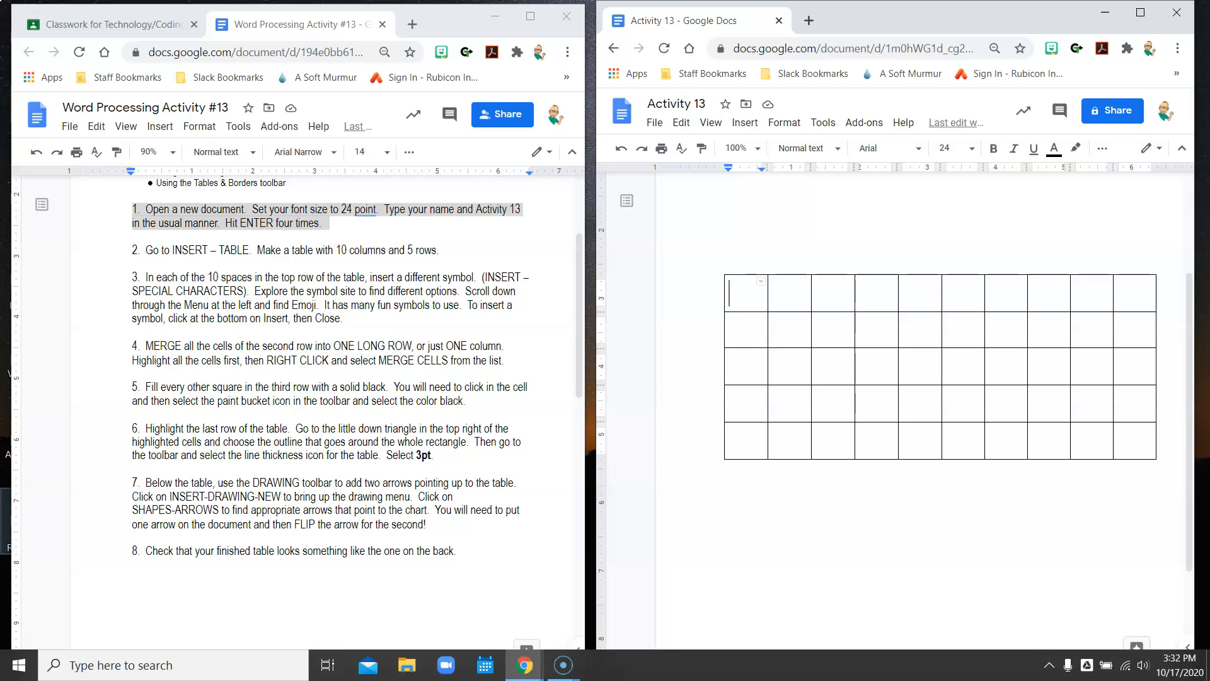
pyautogui.click(747, 122)
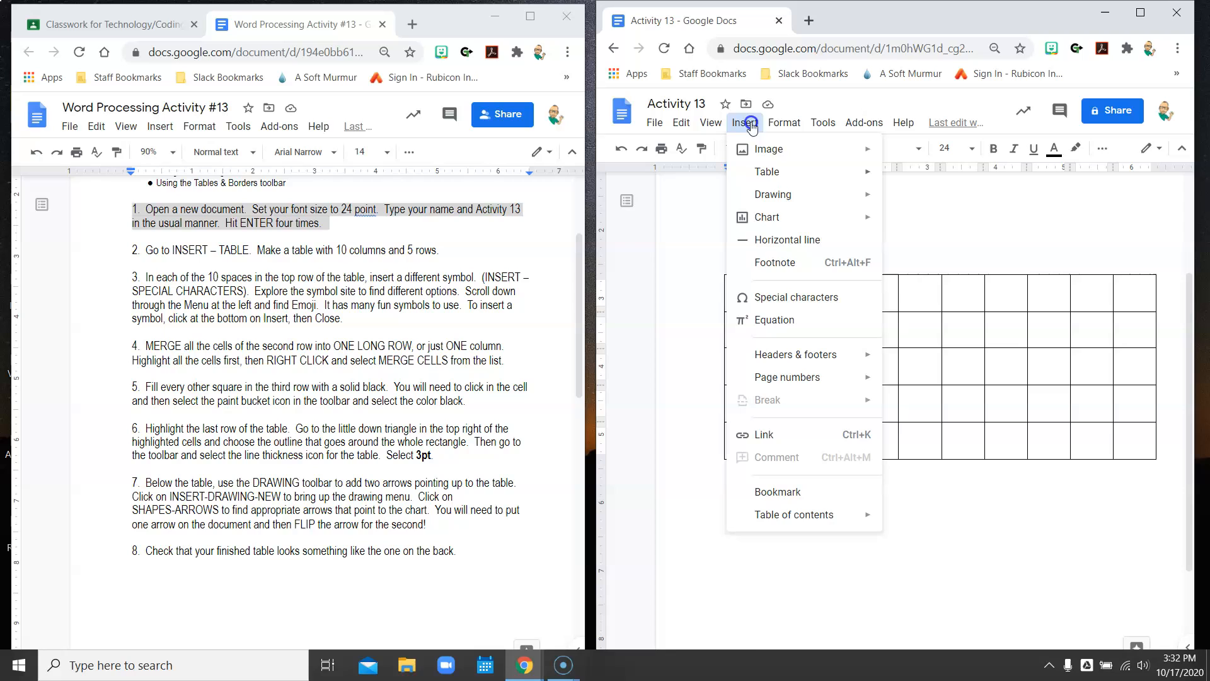
pyautogui.click(779, 301)
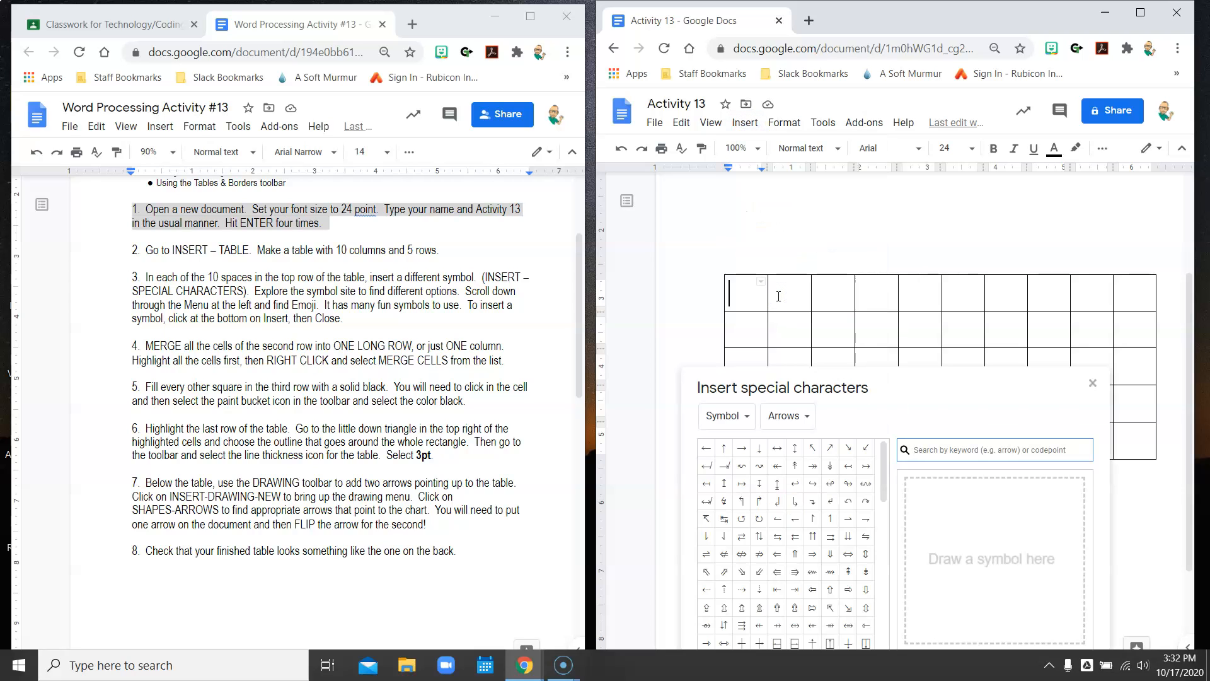
pyautogui.moveTo(955, 386); pyautogui.dragTo(992, 97)
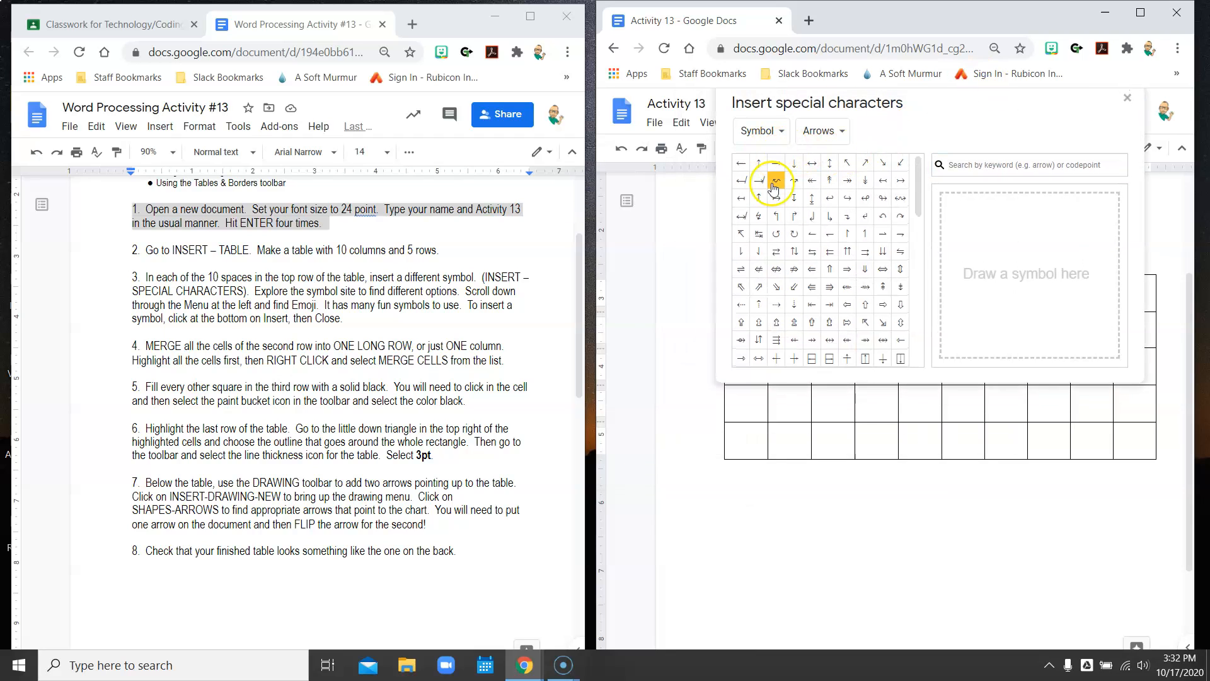
pyautogui.moveTo(919, 179)
pyautogui.mouseDown()
pyautogui.moveTo(937, 329)
pyautogui.moveTo(946, 262)
pyautogui.moveTo(926, 189)
pyautogui.mouseUp()
# Switch the special characters to Emoji, look at the Marks category, and display the Objects category.
pyautogui.click(781, 133)
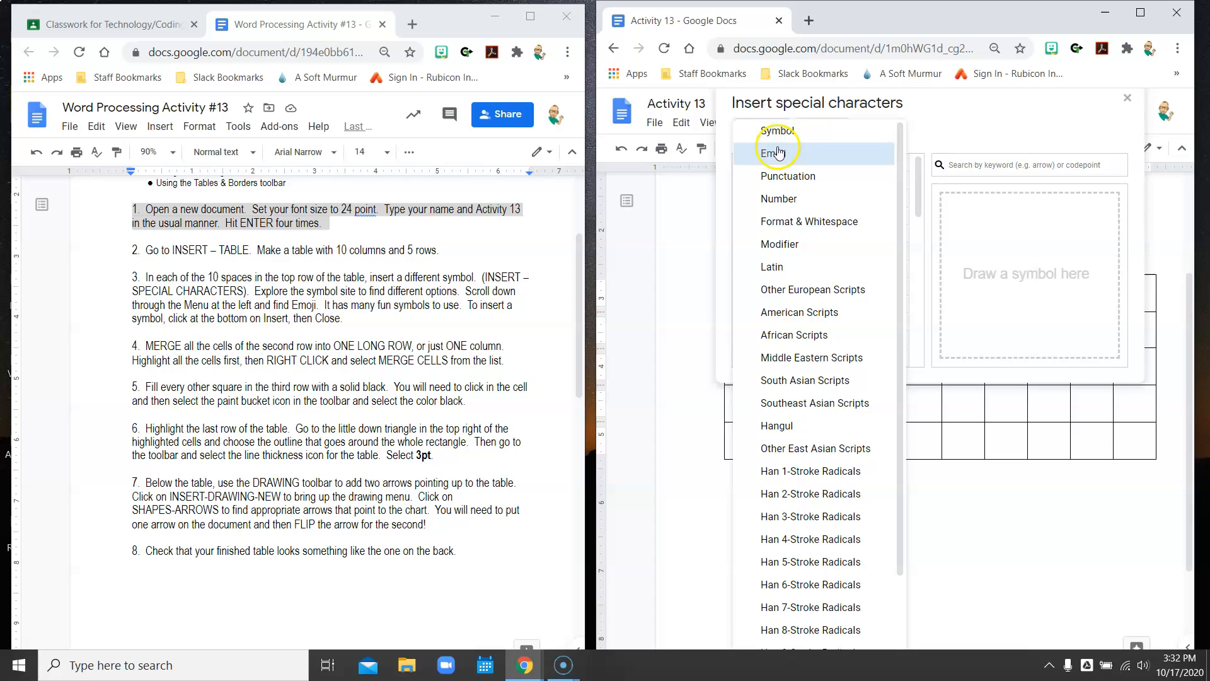
pyautogui.click(775, 155)
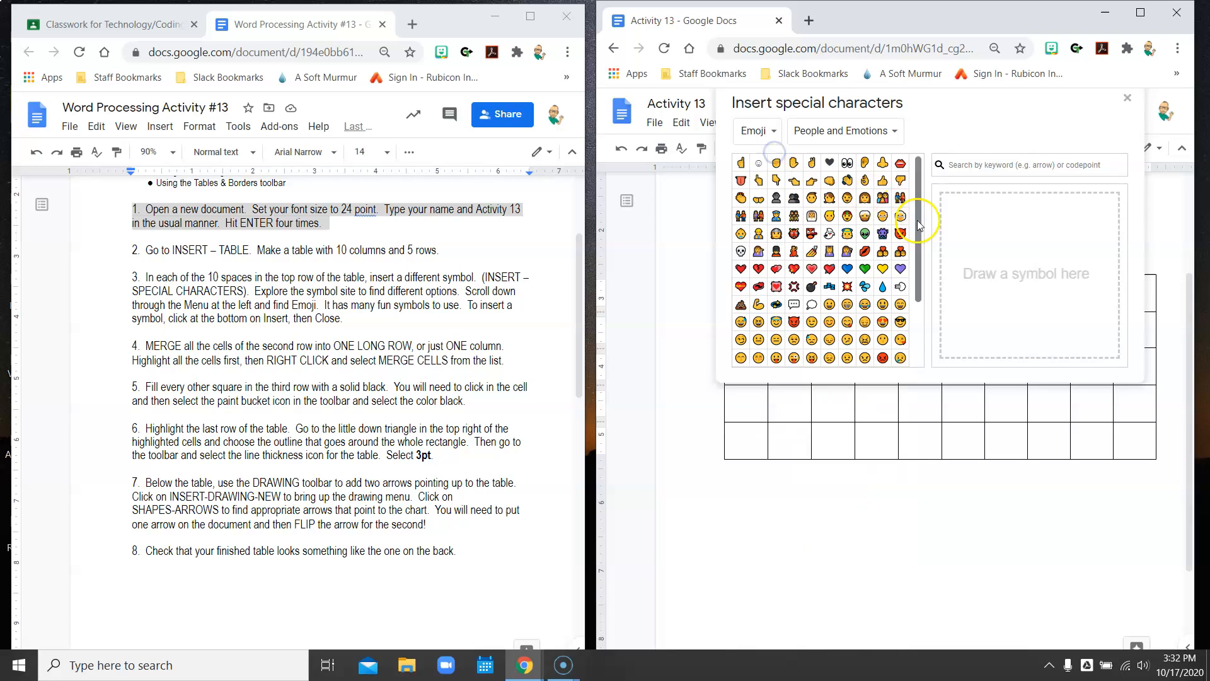
pyautogui.click(898, 132)
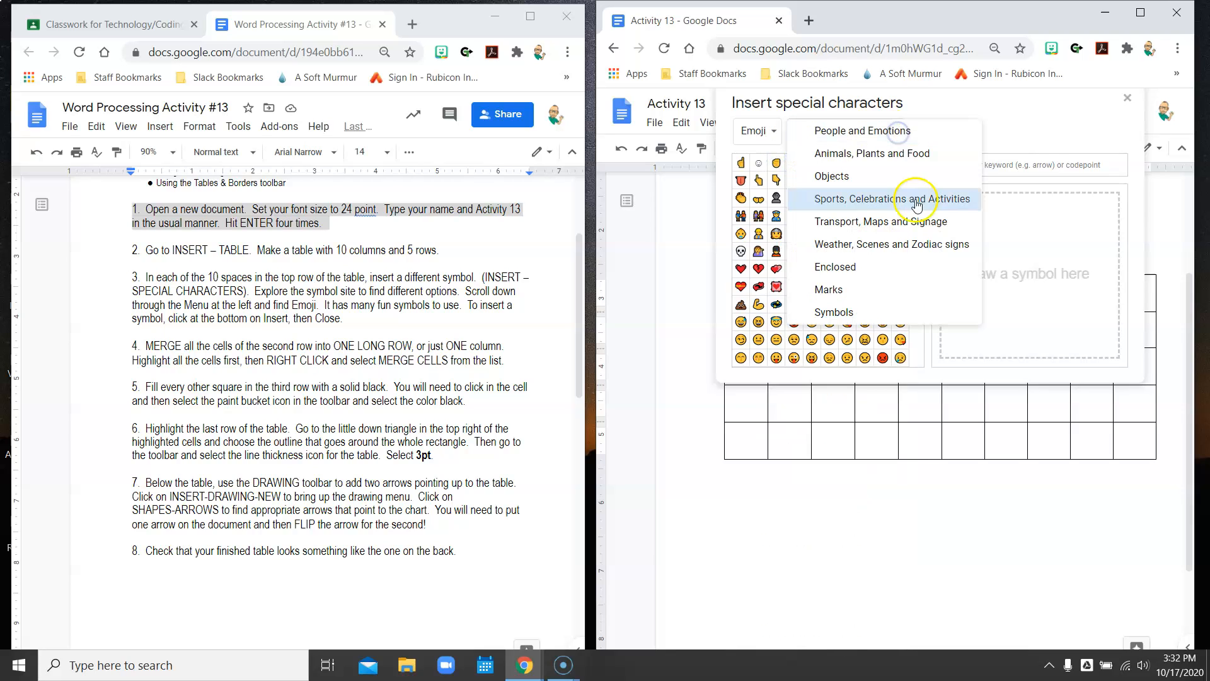
pyautogui.click(849, 292)
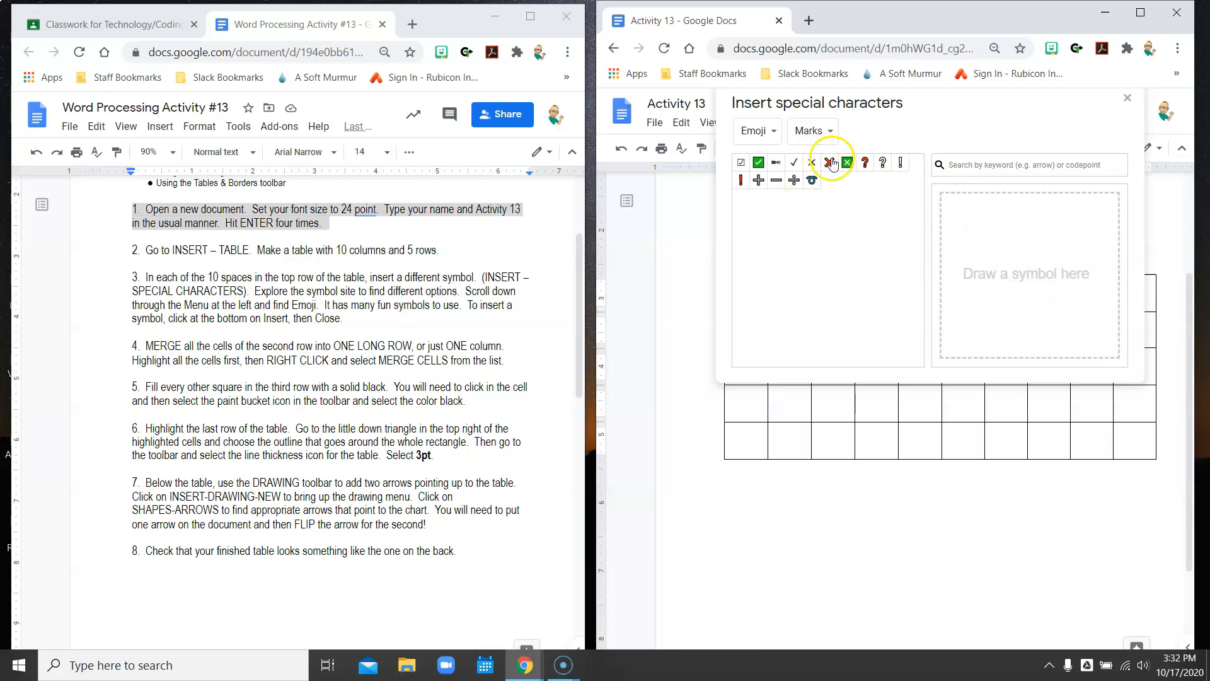
pyautogui.click(834, 131)
pyautogui.click(824, 170)
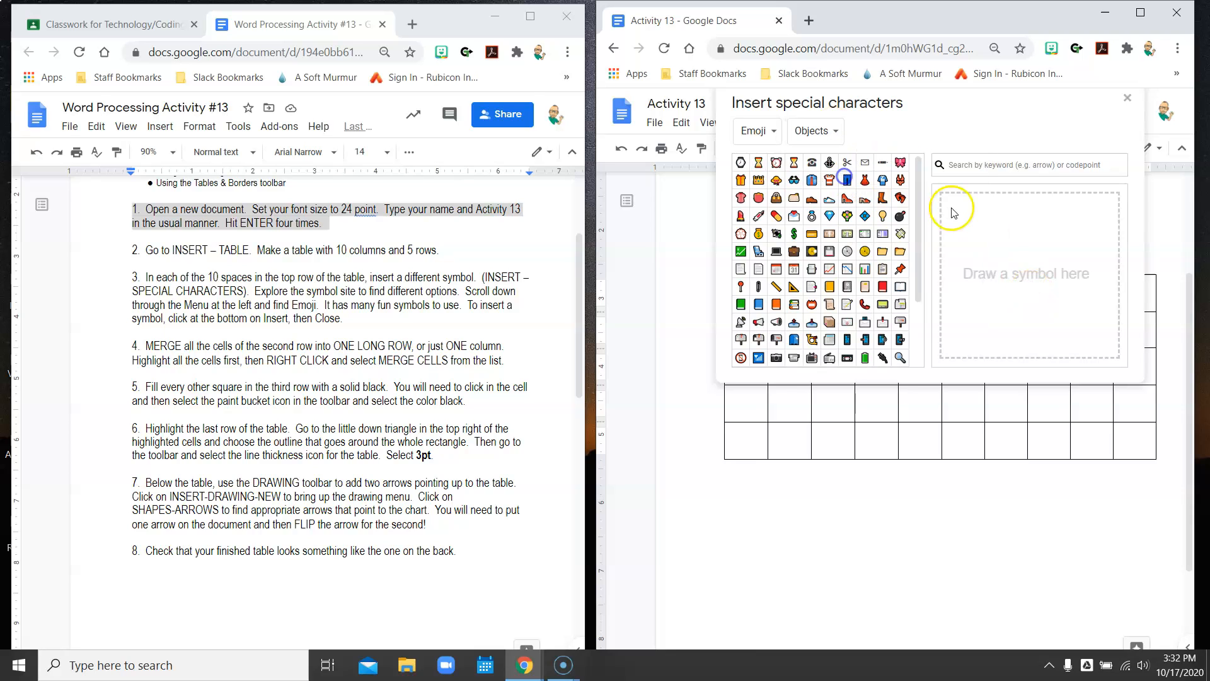
# Move the dialog clear of the table's top row and insert the boot emoji in the first cell and the anchor in the second.
pyautogui.moveTo(964, 111); pyautogui.dragTo(964, 388)
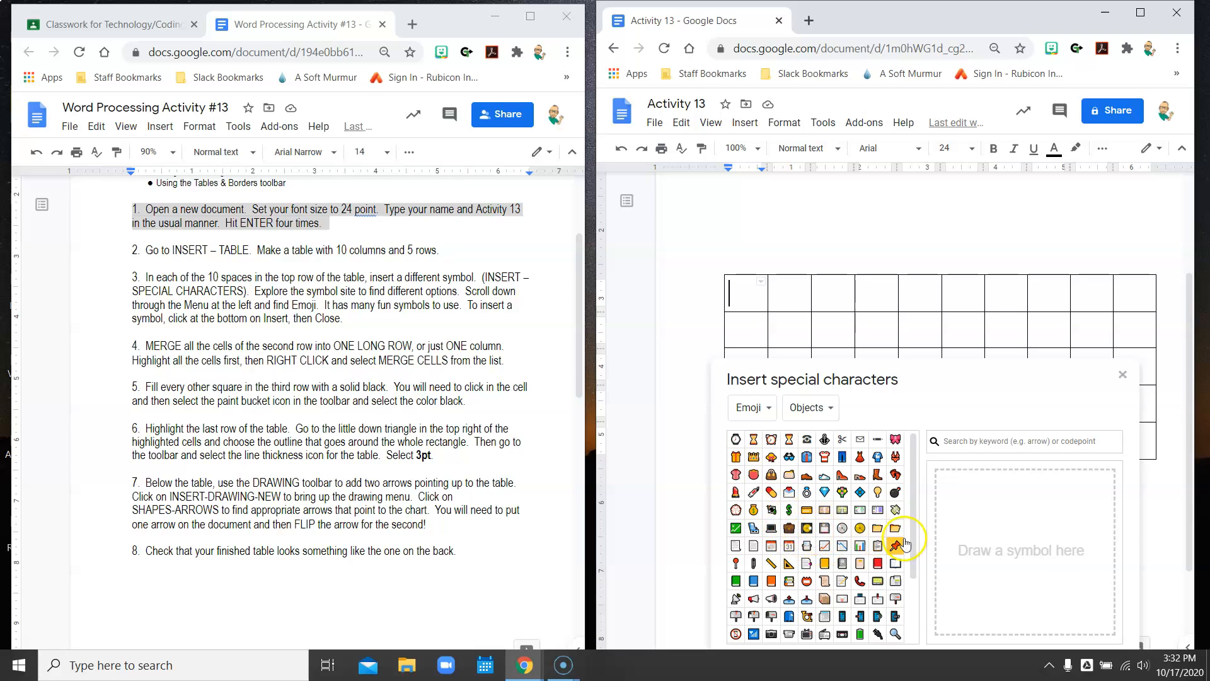
pyautogui.click(878, 474)
pyautogui.click(795, 297)
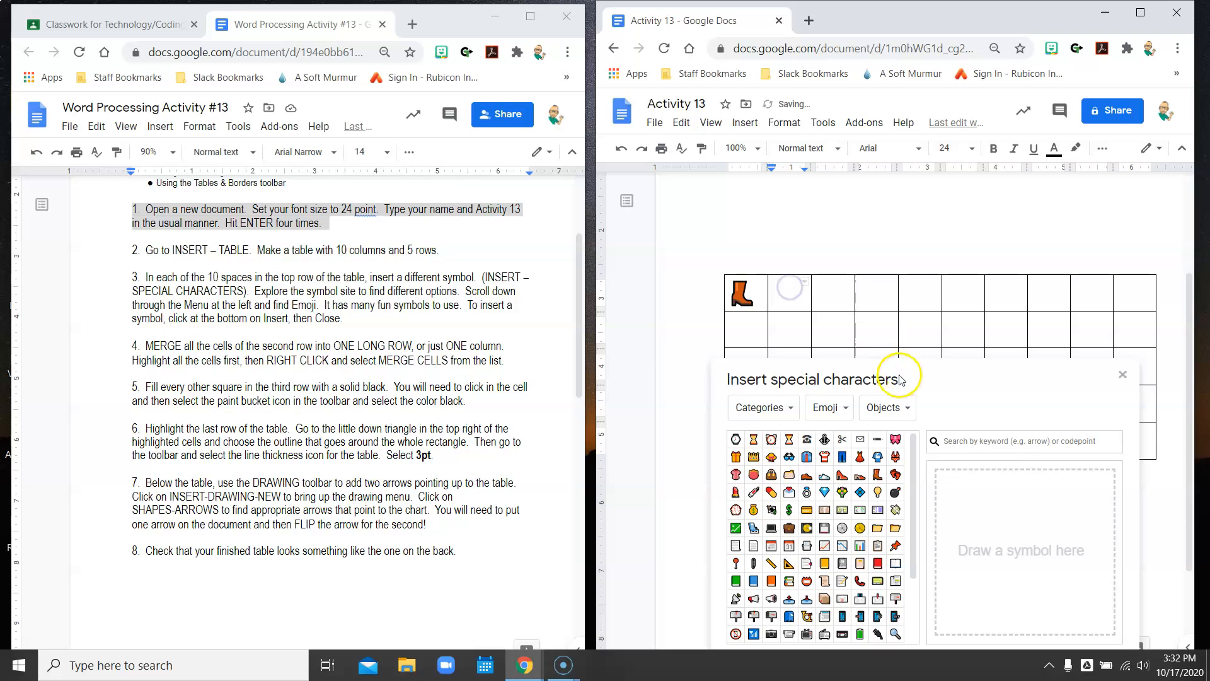
pyautogui.click(825, 440)
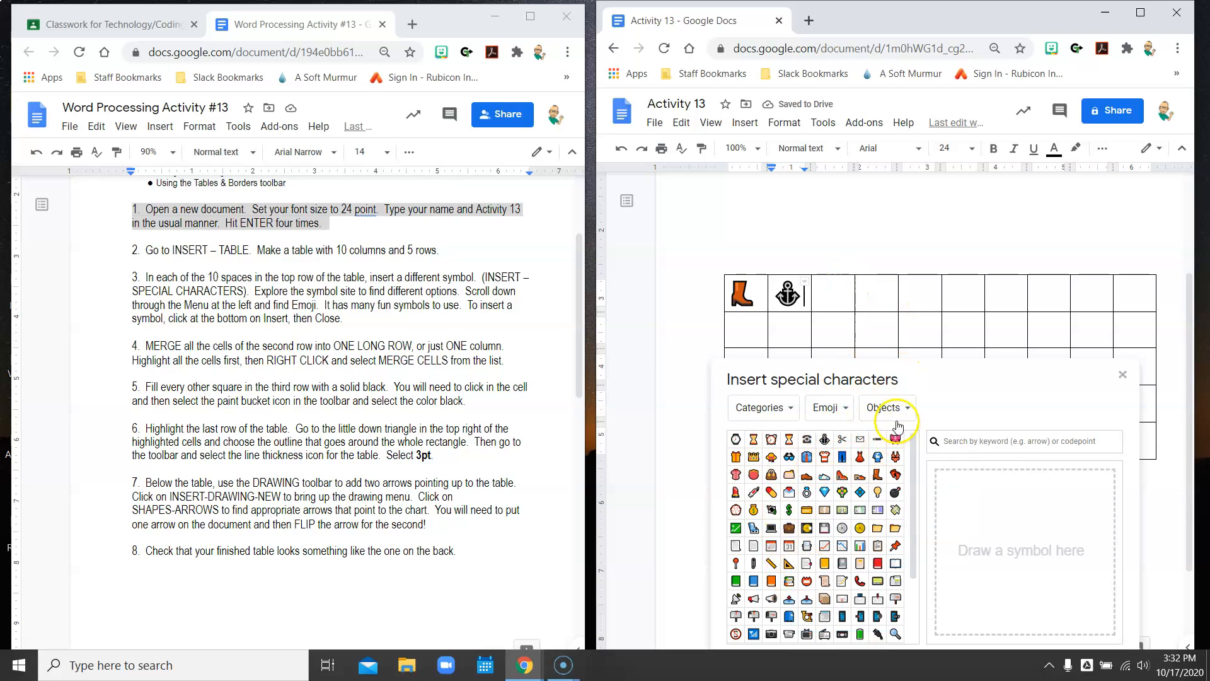
# Insert the beamed music notes from the Symbol set's Musical category in the third cell of the top row.
pyautogui.click(845, 410)
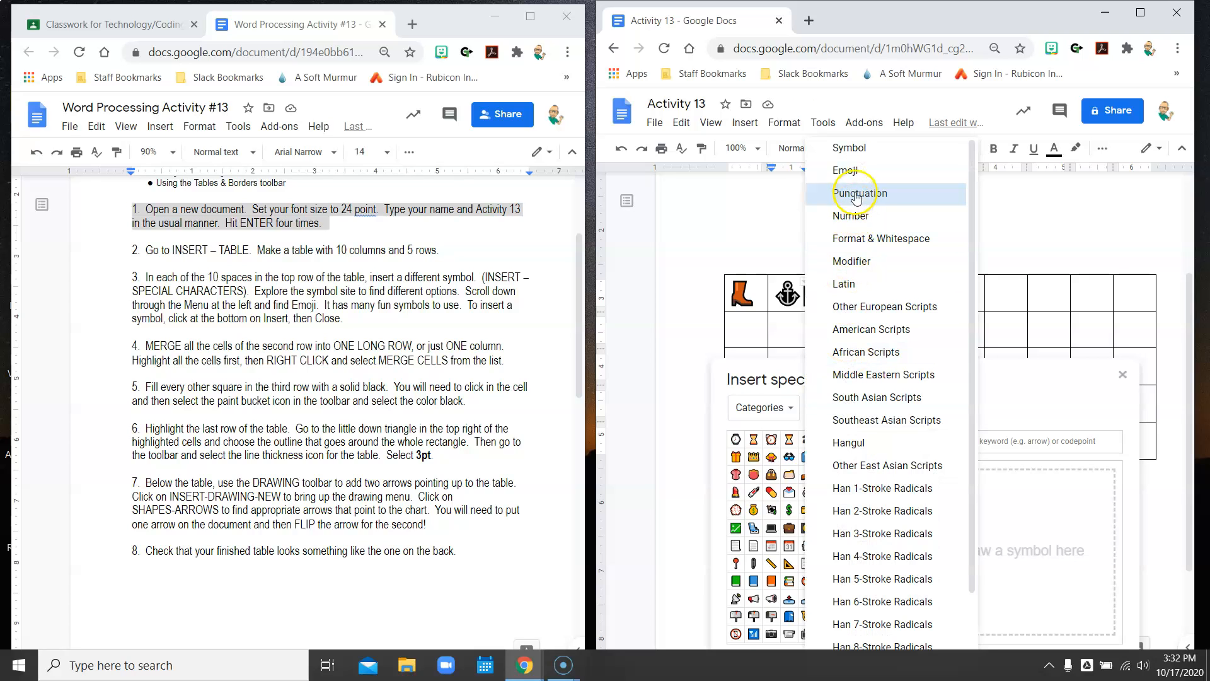
pyautogui.click(851, 151)
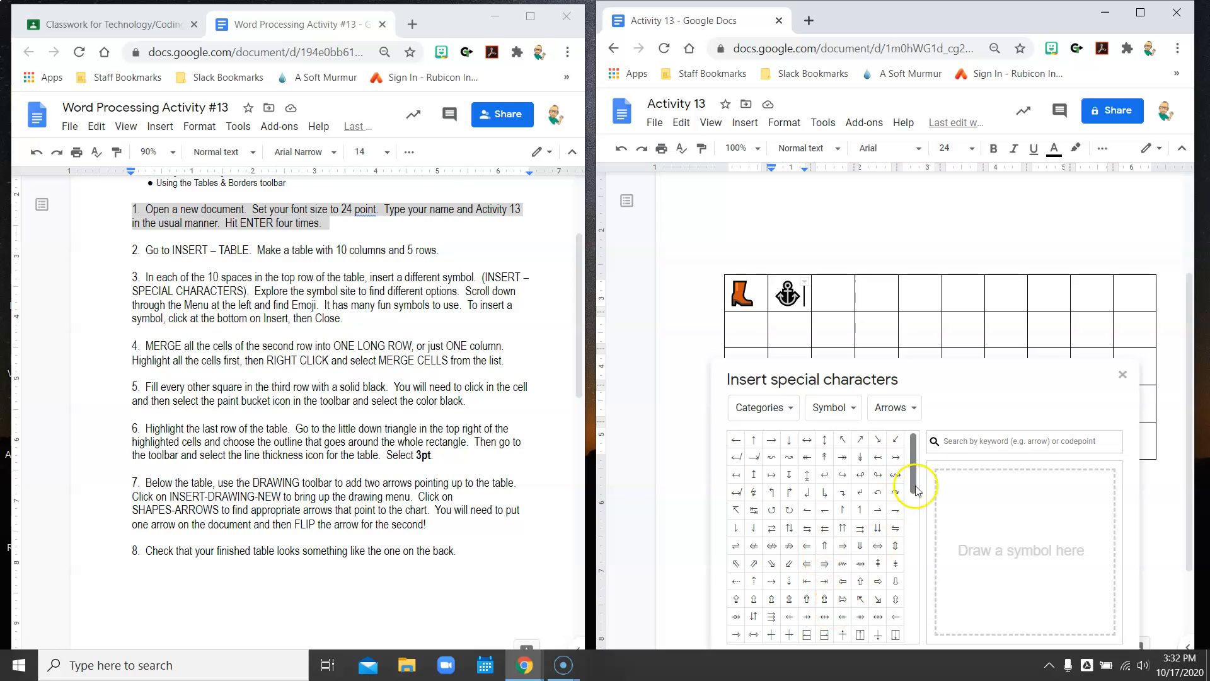
pyautogui.click(914, 409)
pyautogui.click(936, 444)
pyautogui.click(965, 410)
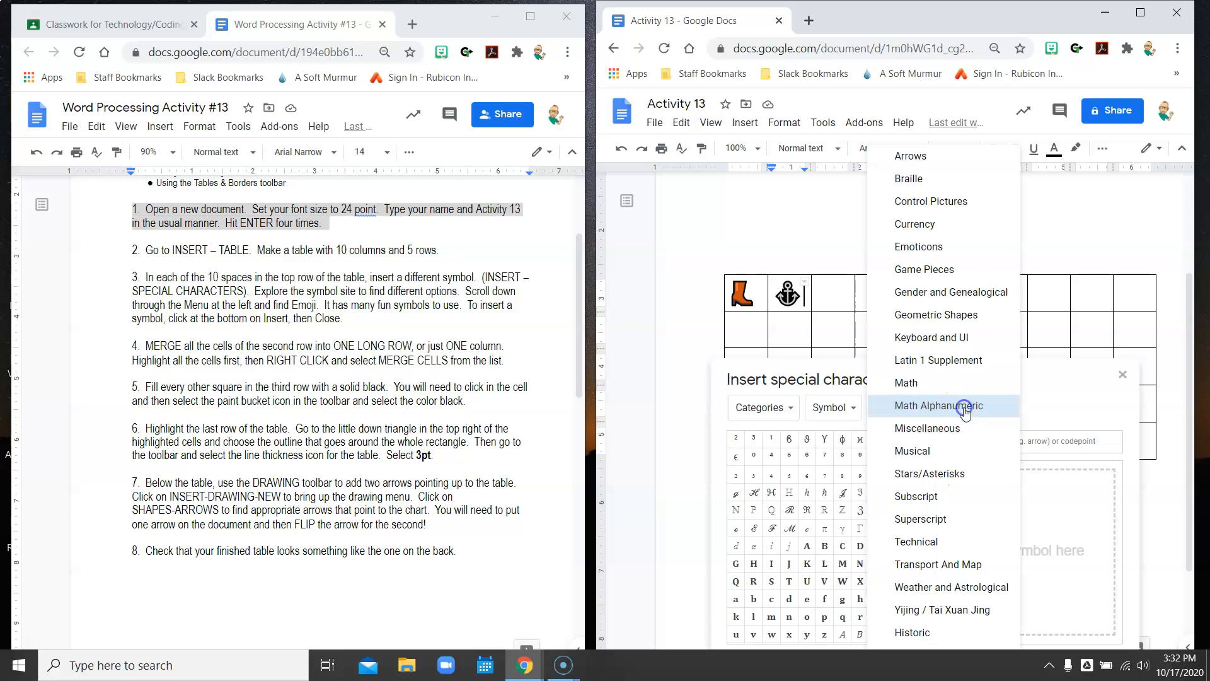
pyautogui.click(944, 452)
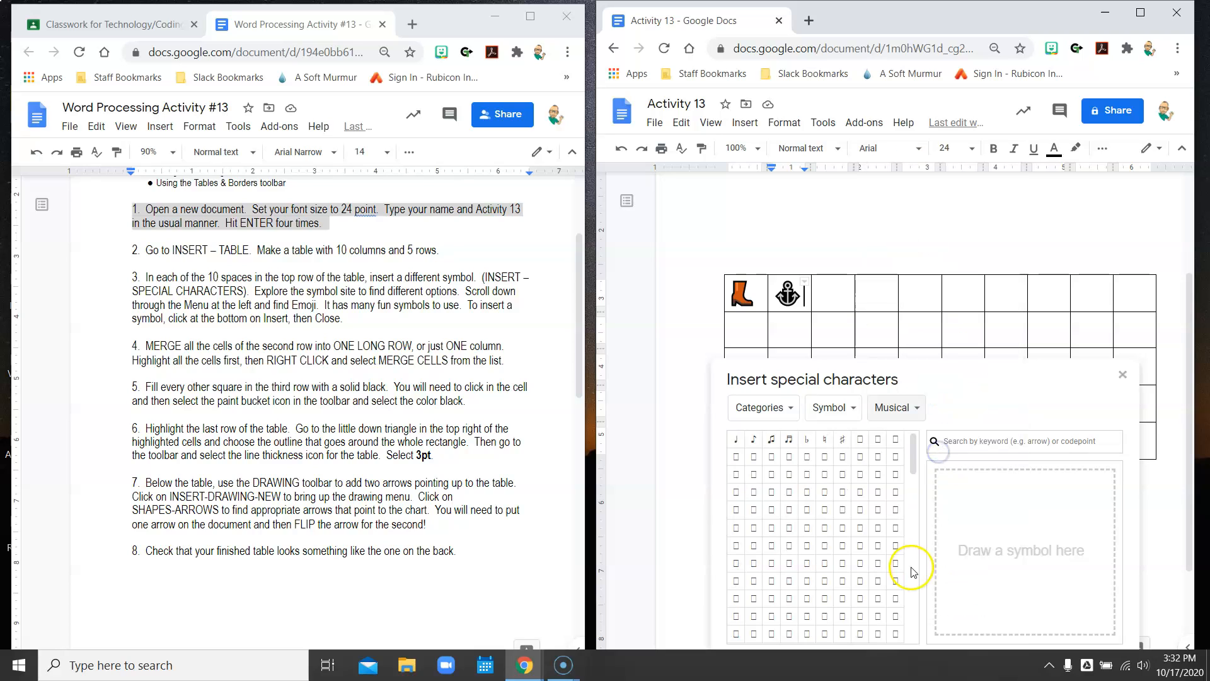
pyautogui.click(787, 443)
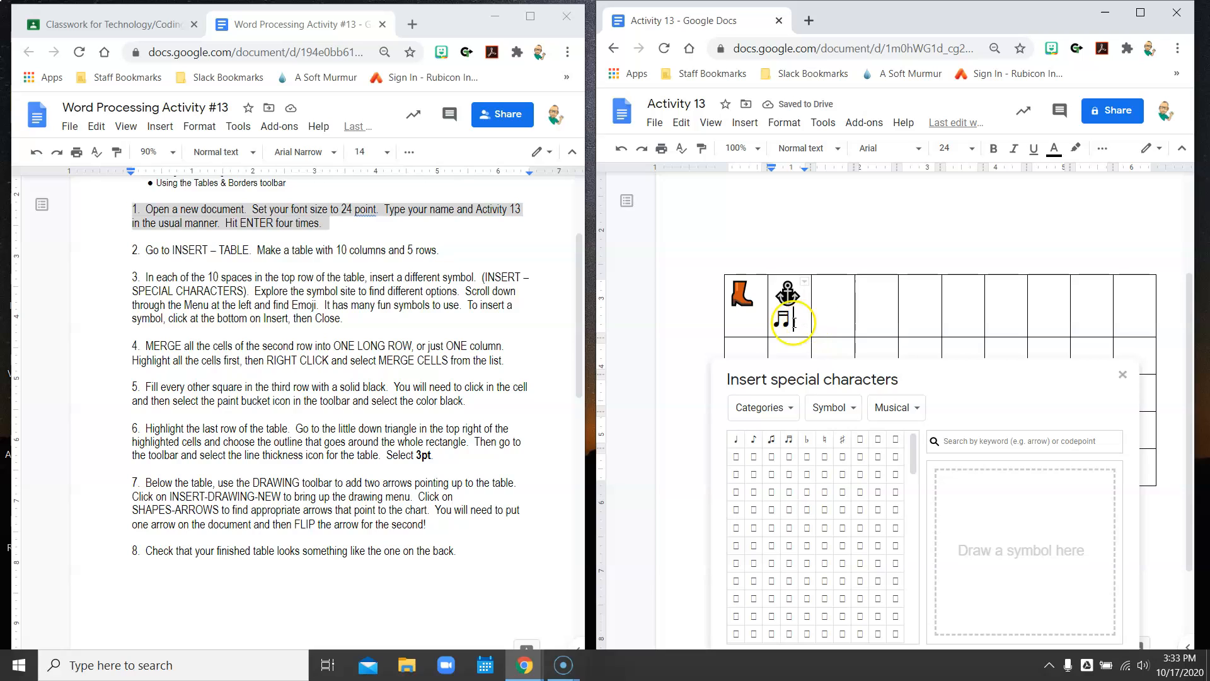
pyautogui.press('BackSpace')
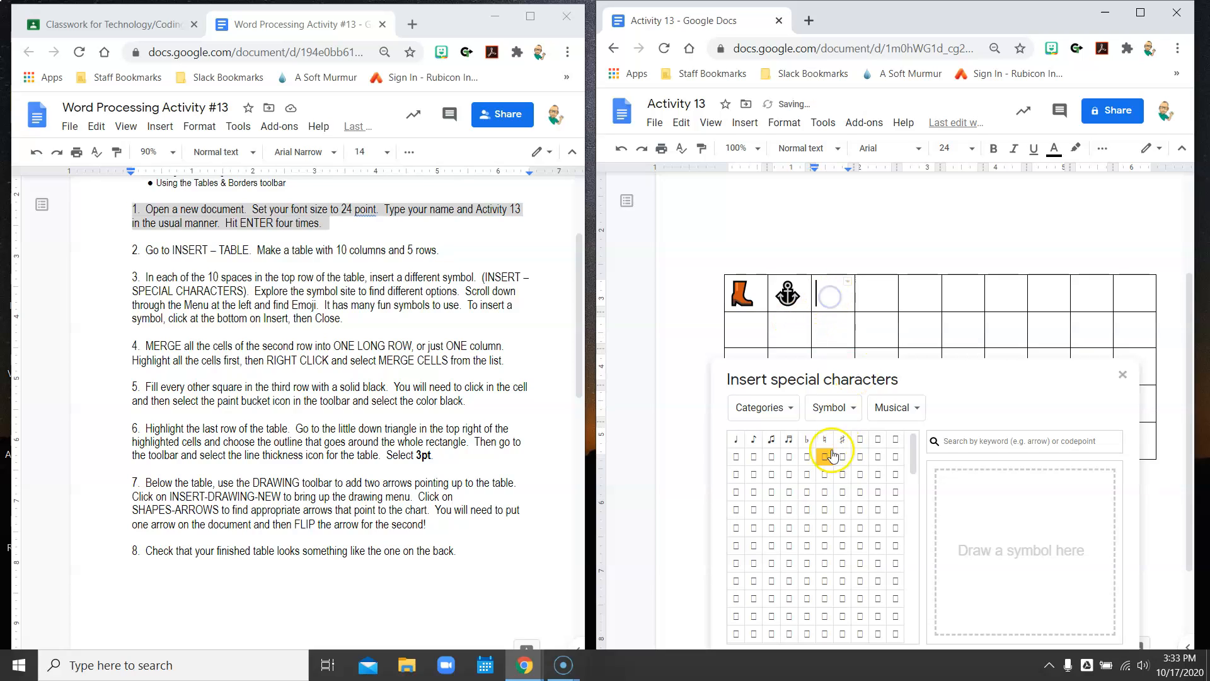
pyautogui.click(788, 439)
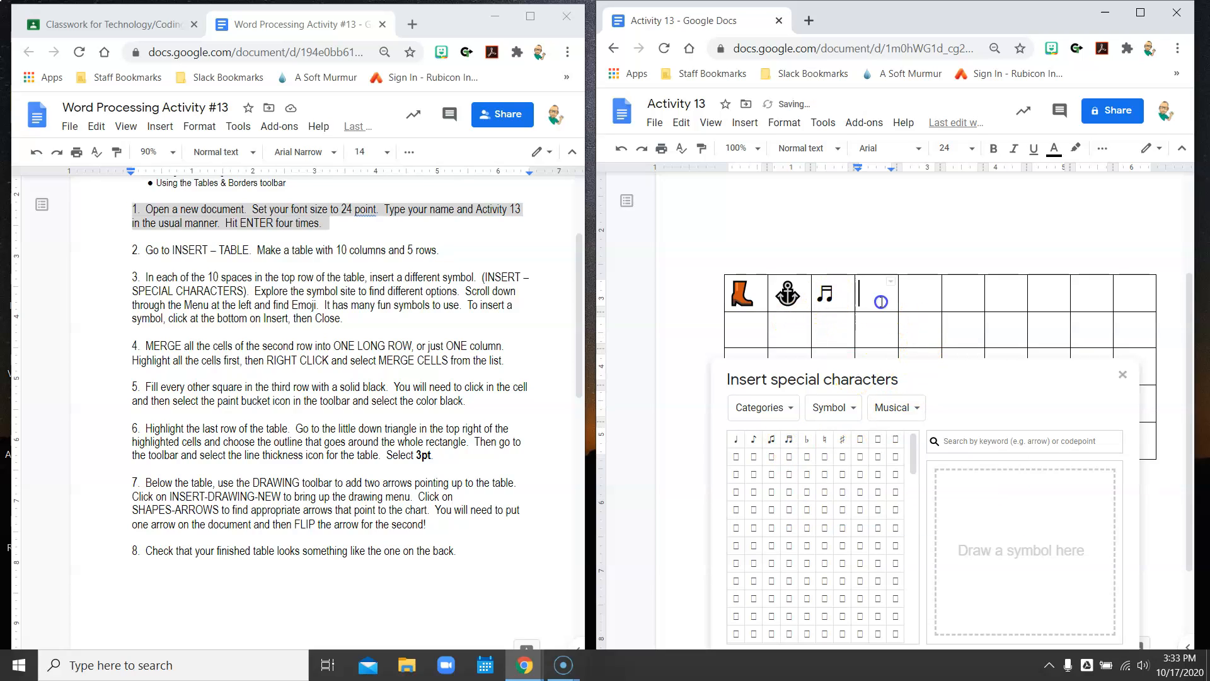
# Insert the yellow star from the Stars/Asterisks category in the fourth cell of the top row.
pyautogui.click(914, 408)
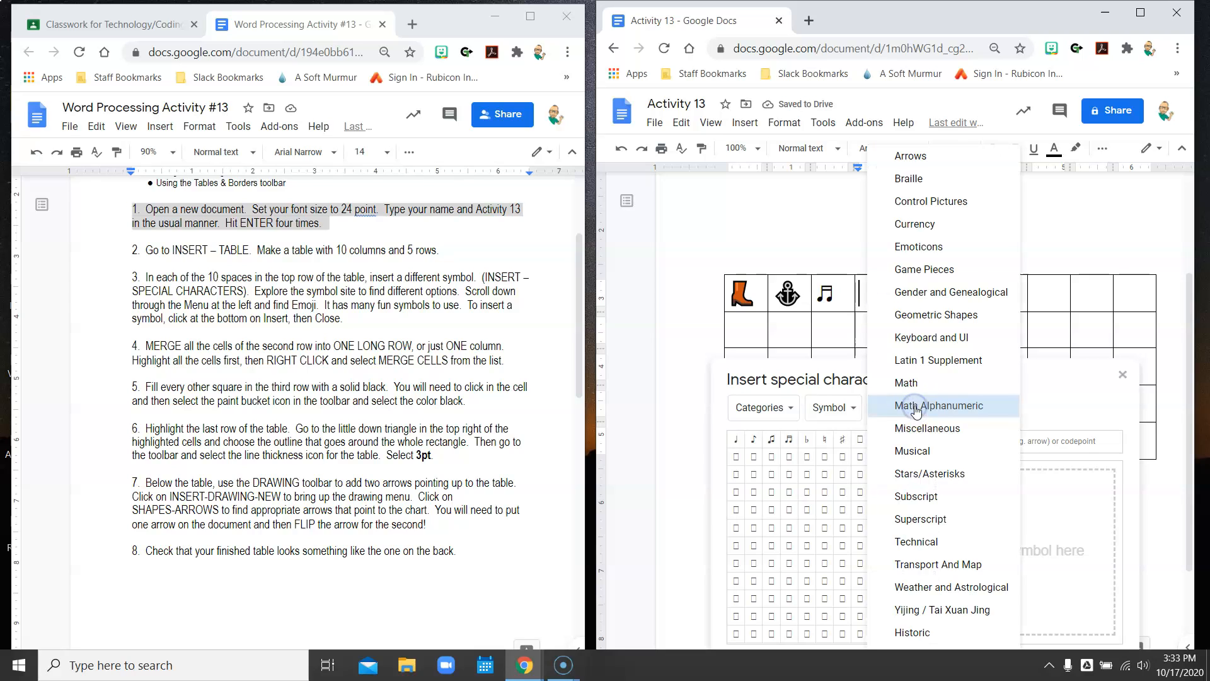
pyautogui.click(931, 474)
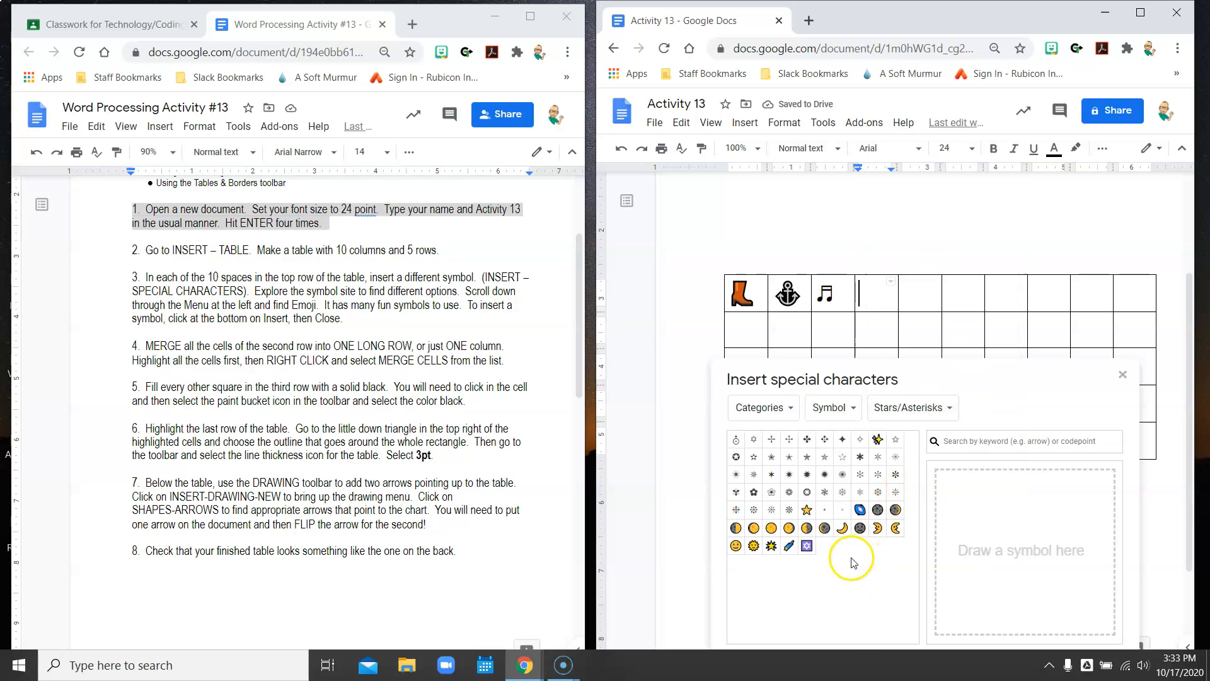
pyautogui.click(807, 511)
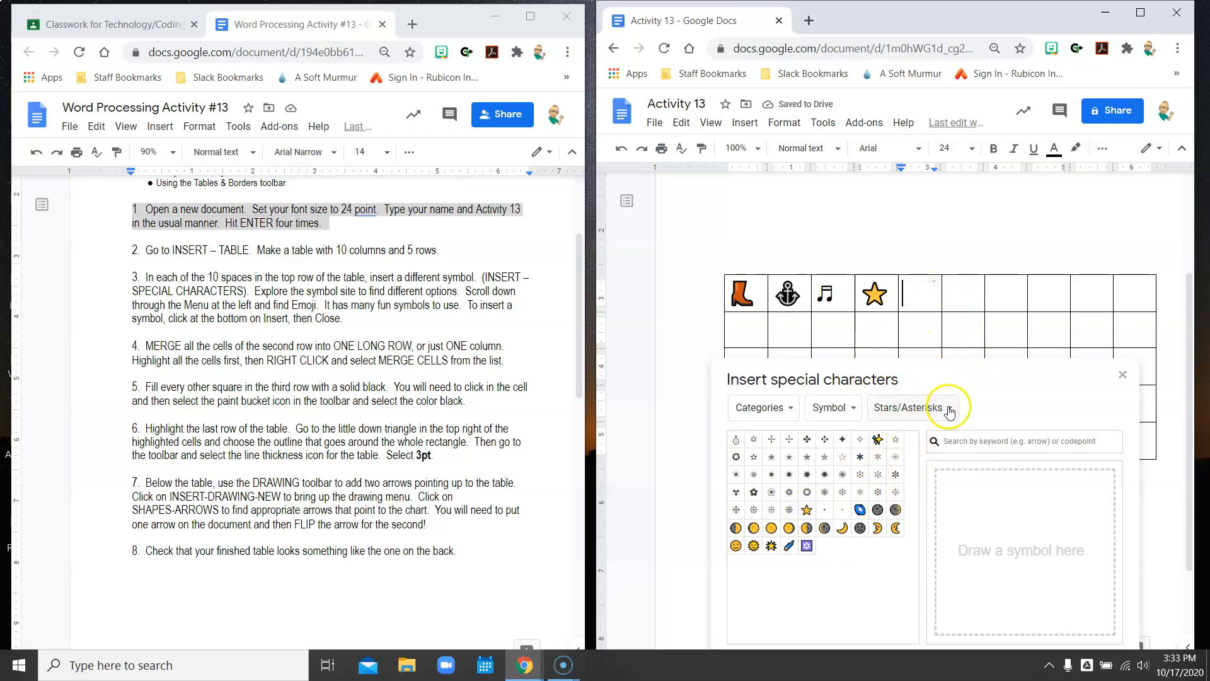
# Try the @ sign from the ASCII Based punctuation characters in the fifth cell, and delete it.
pyautogui.click(851, 408)
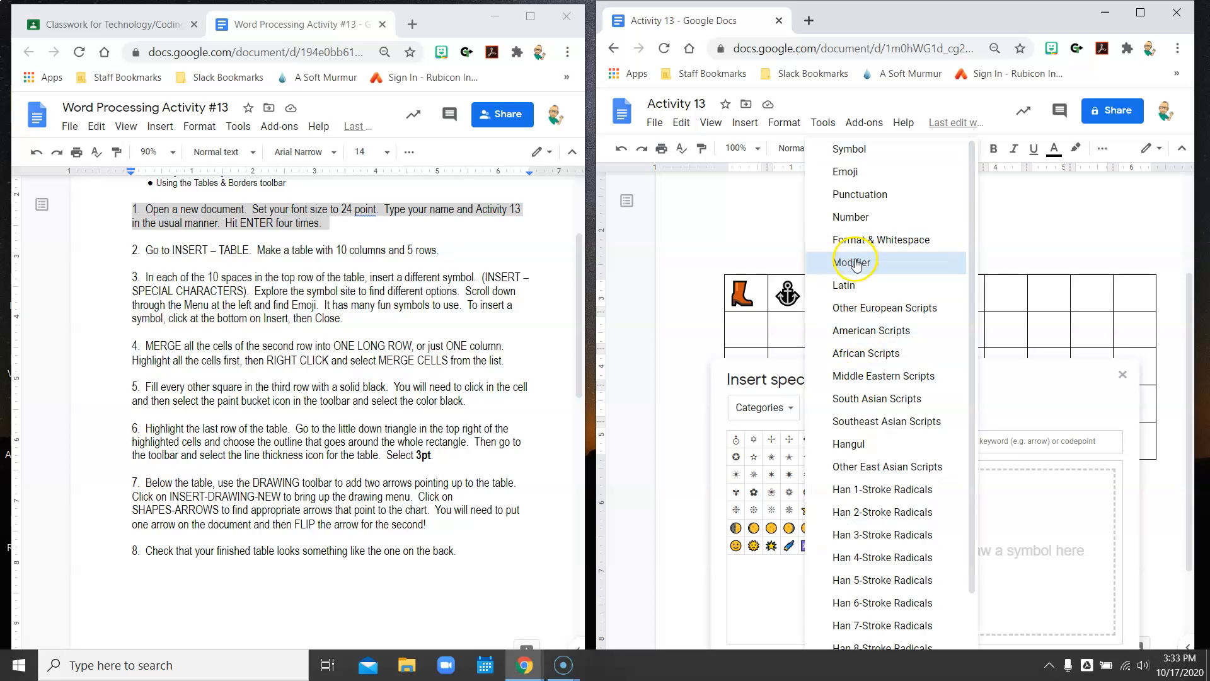
pyautogui.click(853, 197)
pyautogui.moveTo(877, 461)
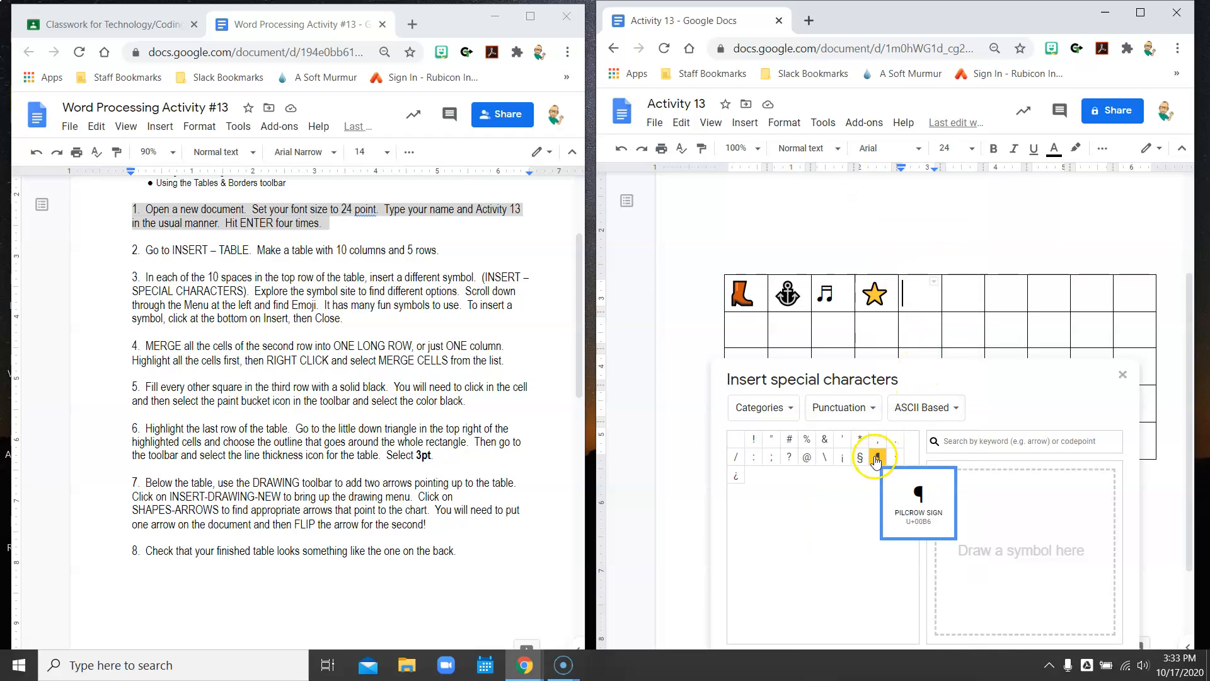
pyautogui.click(807, 457)
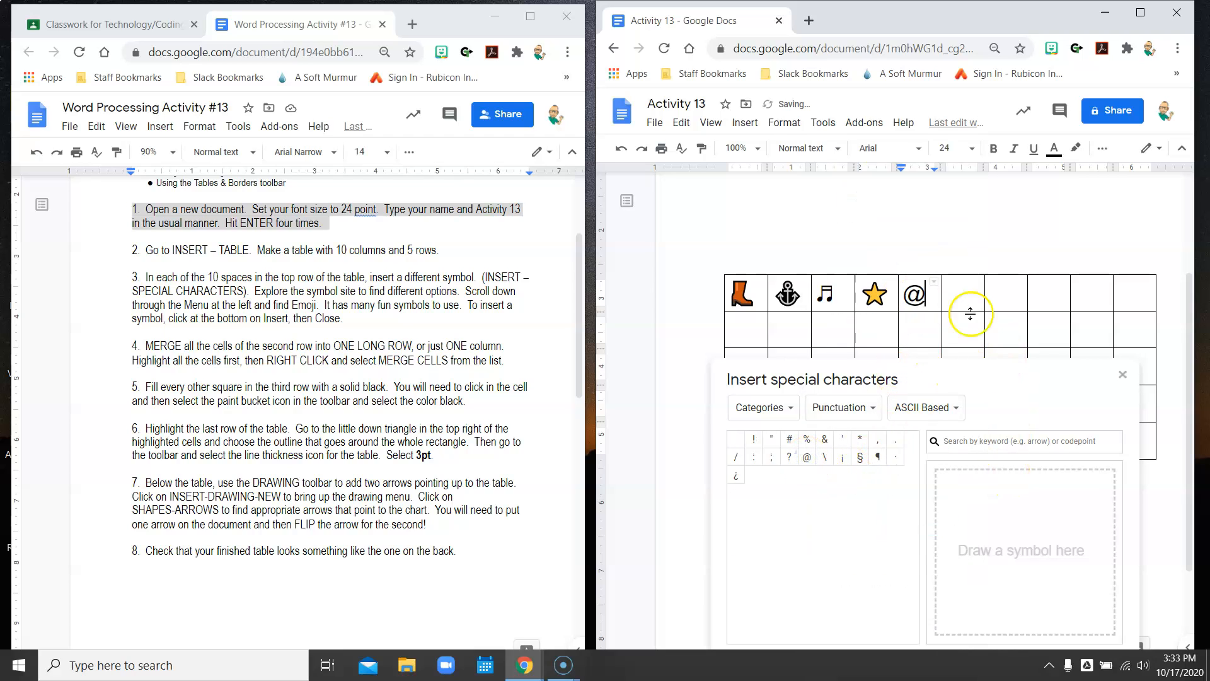
pyautogui.click(957, 411)
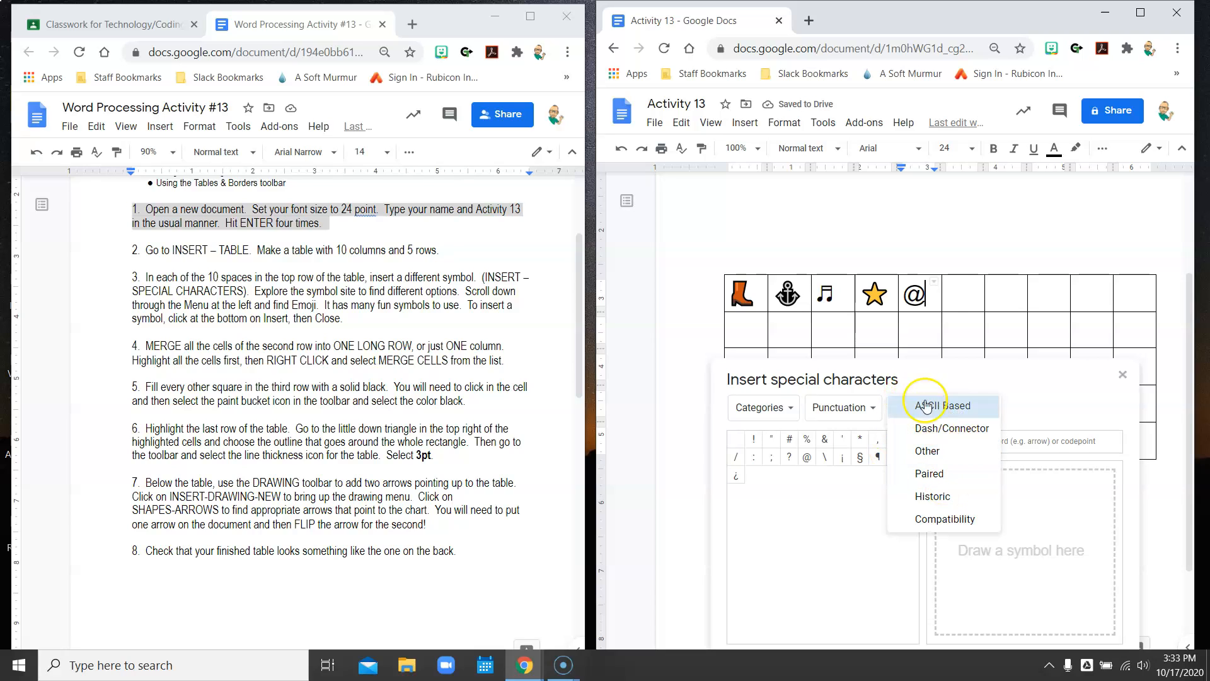
pyautogui.click(928, 299)
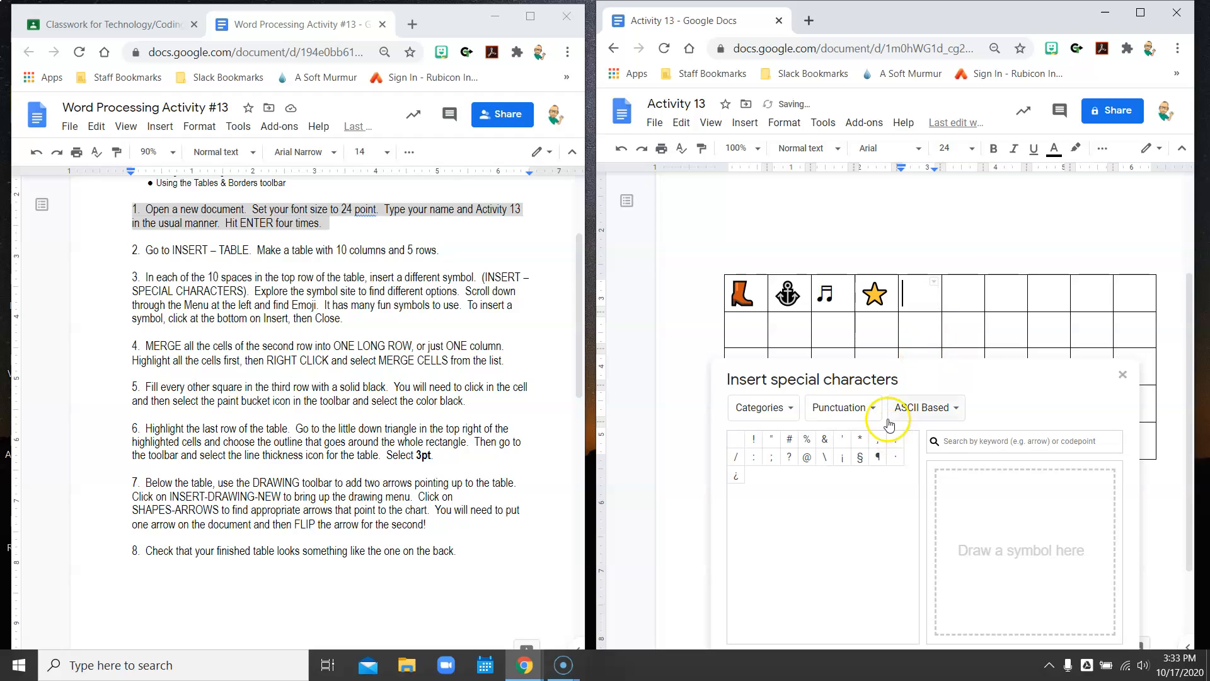
# Insert the green mountain emoji from the Weather, Scenes and Zodiac signs category in the fifth cell of the top row.
pyautogui.click(870, 410)
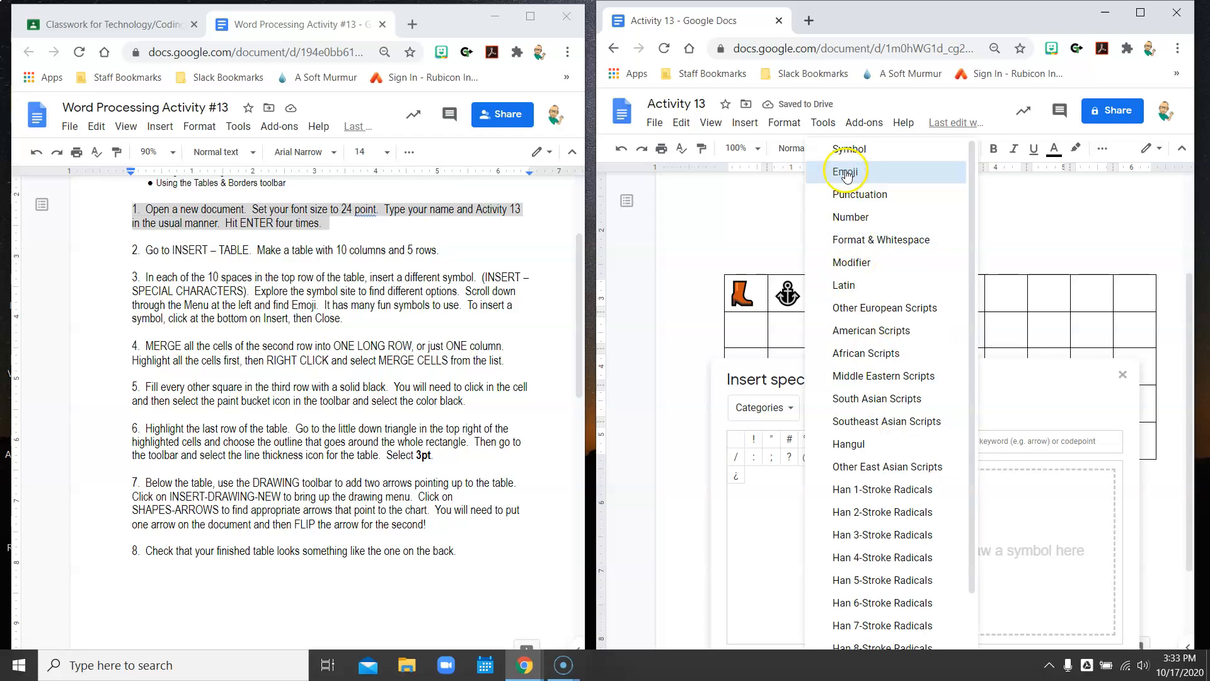
pyautogui.click(845, 171)
pyautogui.click(931, 408)
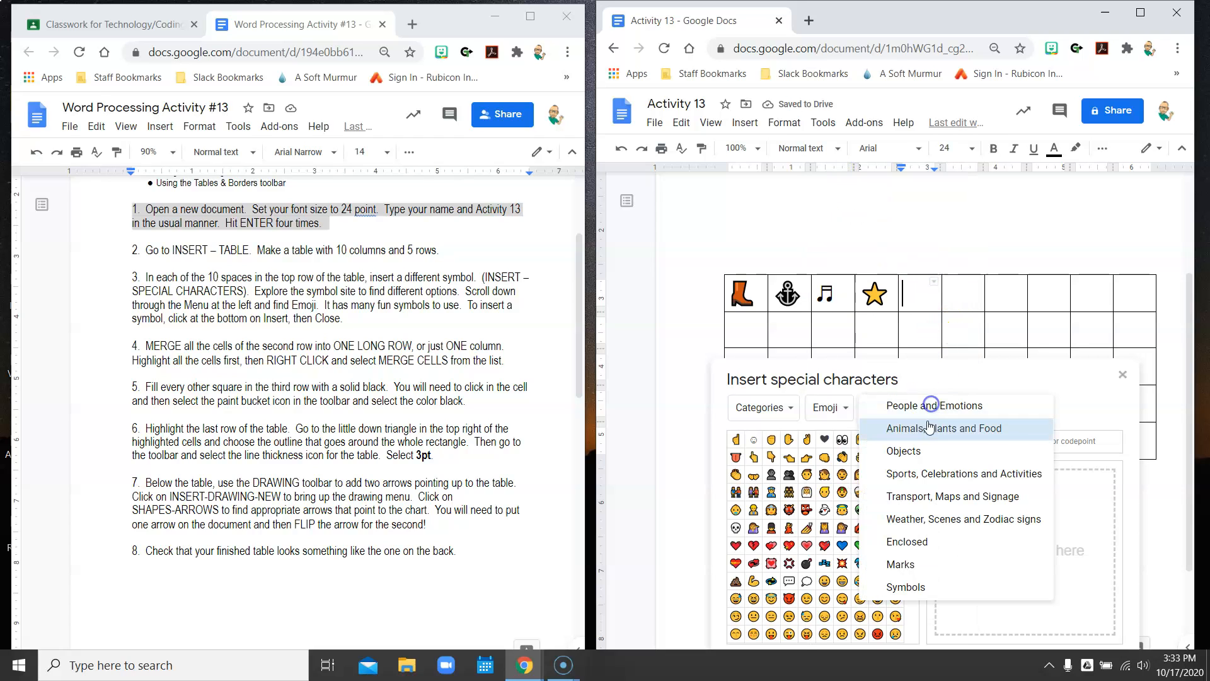
pyautogui.click(939, 527)
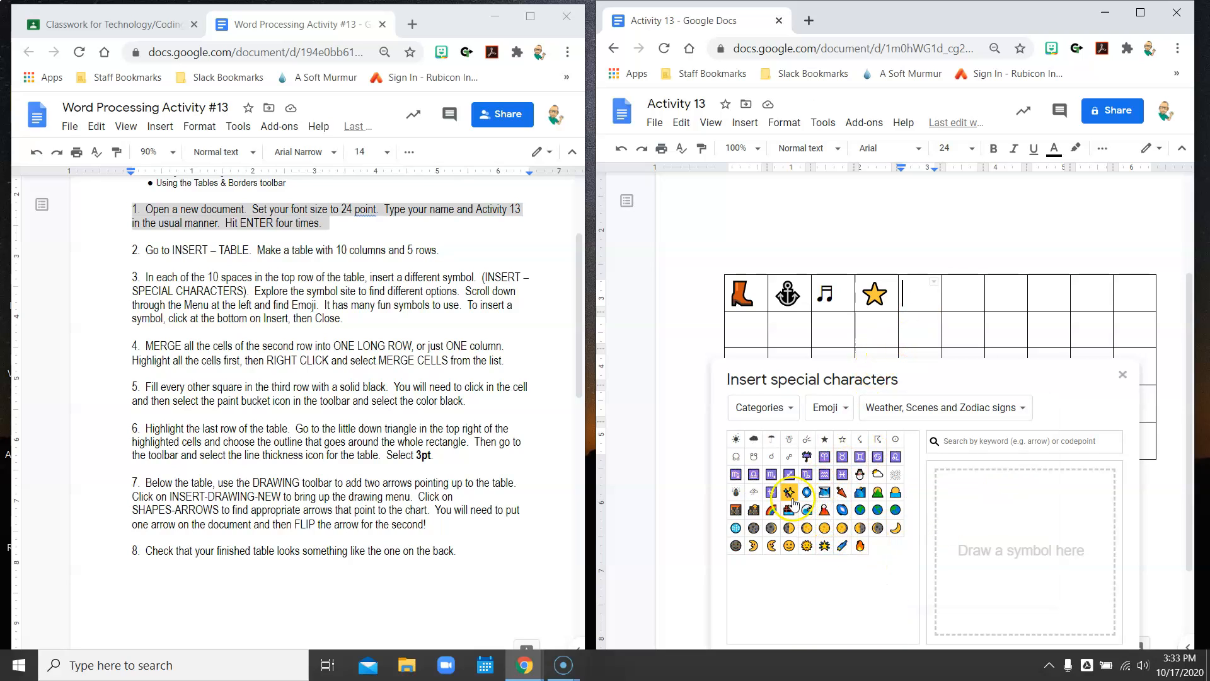
pyautogui.click(878, 492)
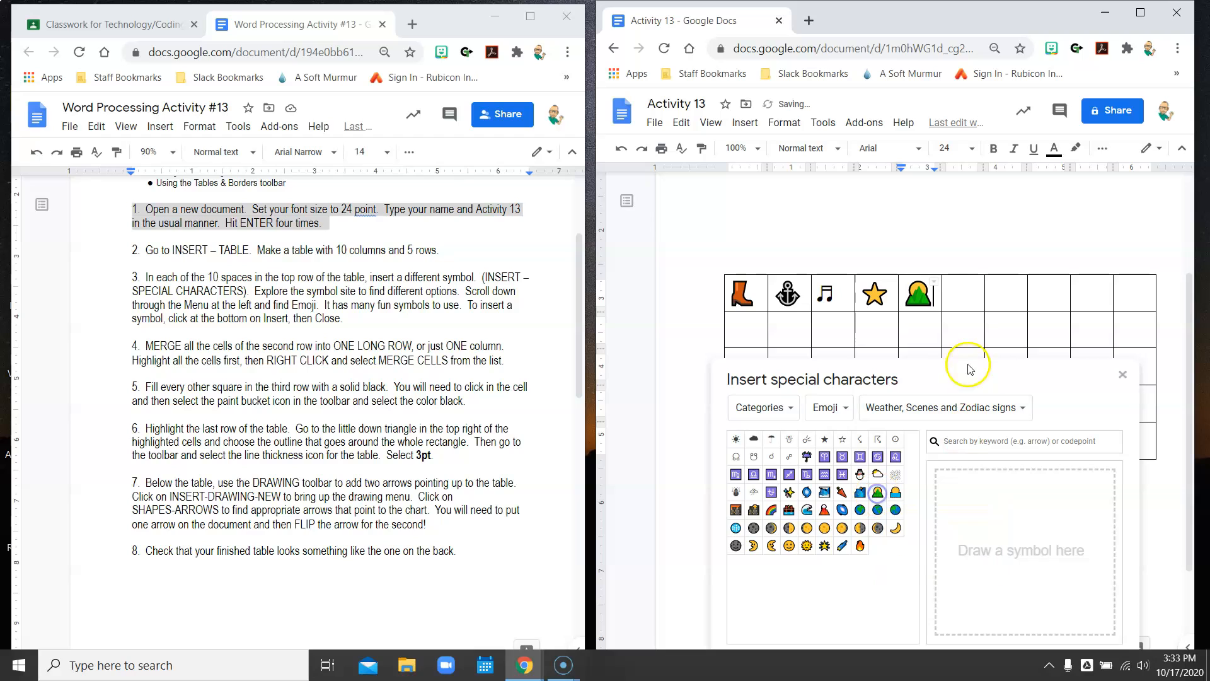
# Insert the red apple emoji from Animals, Plants and Food in the sixth cell and place the cursor in the seventh.
pyautogui.click(961, 408)
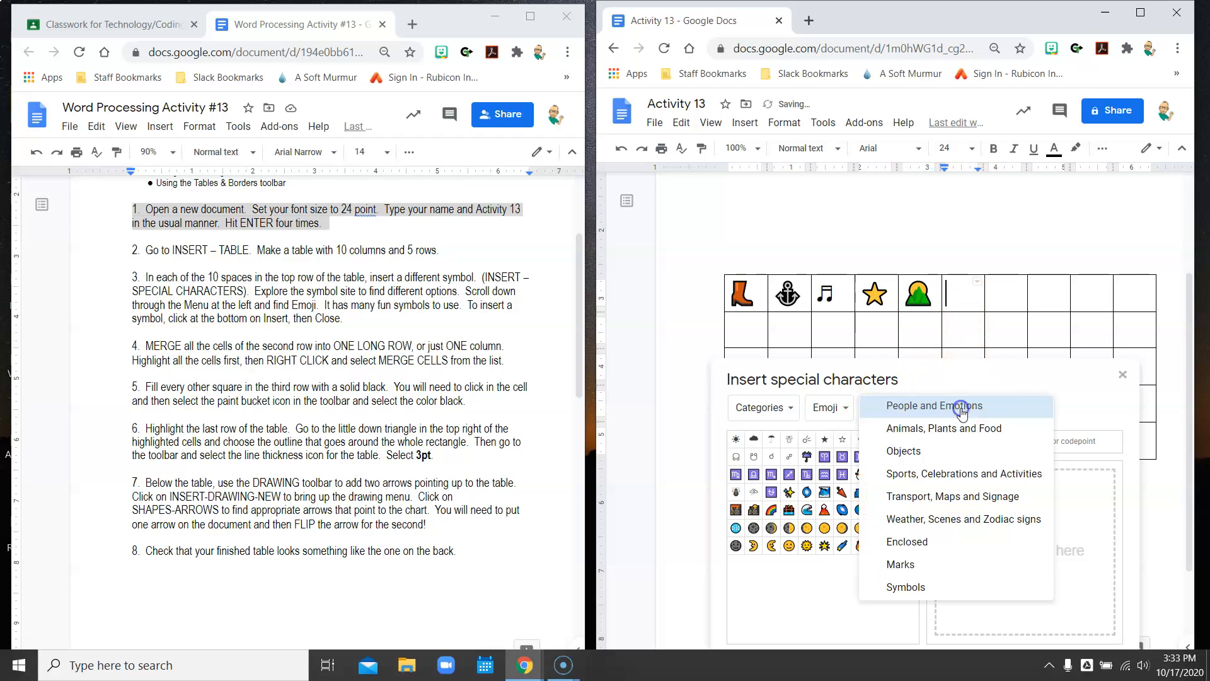
pyautogui.click(922, 433)
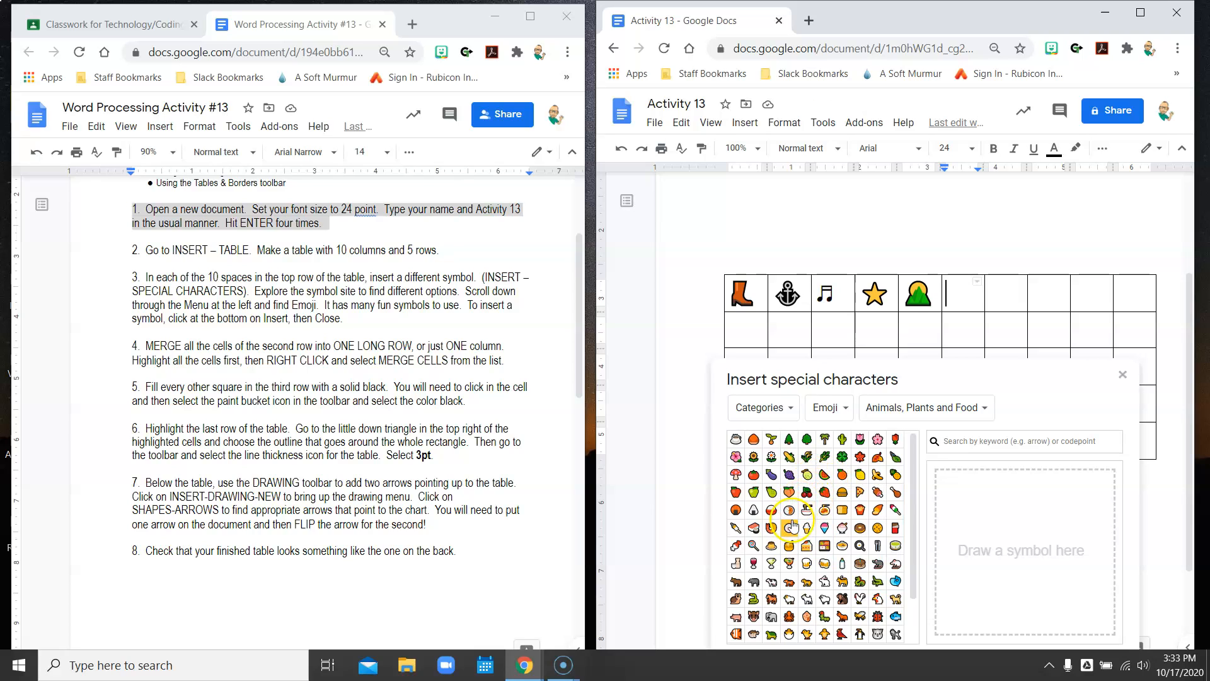
pyautogui.click(739, 495)
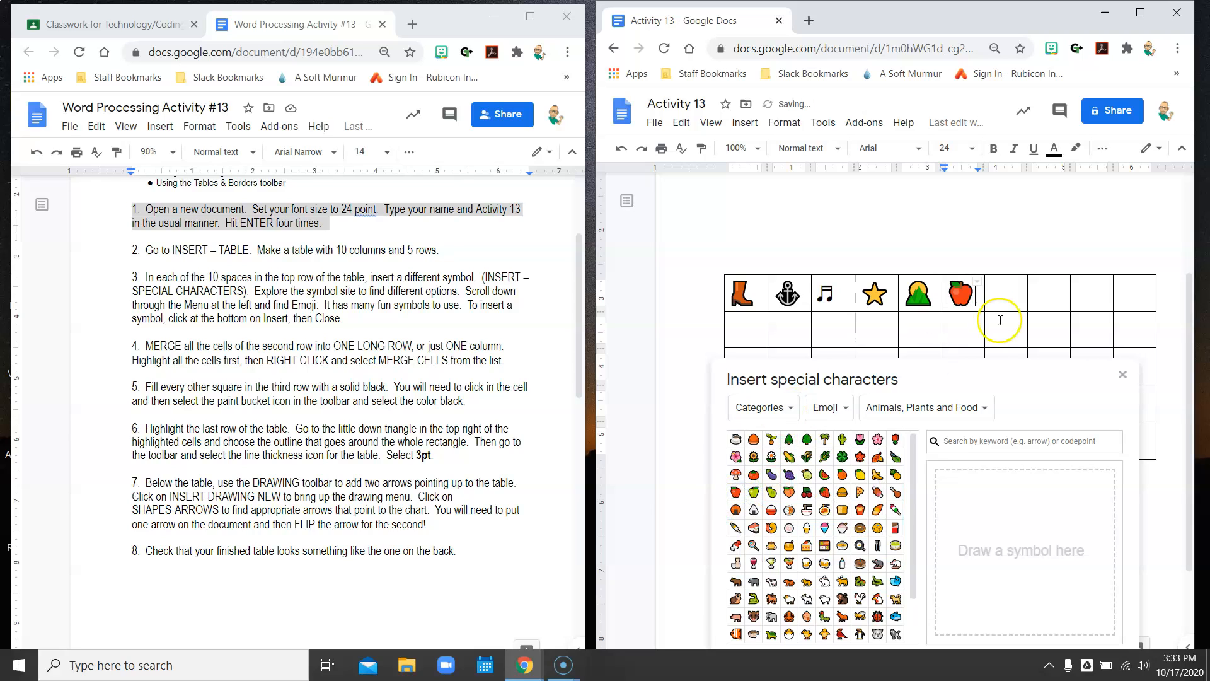
pyautogui.click(1006, 298)
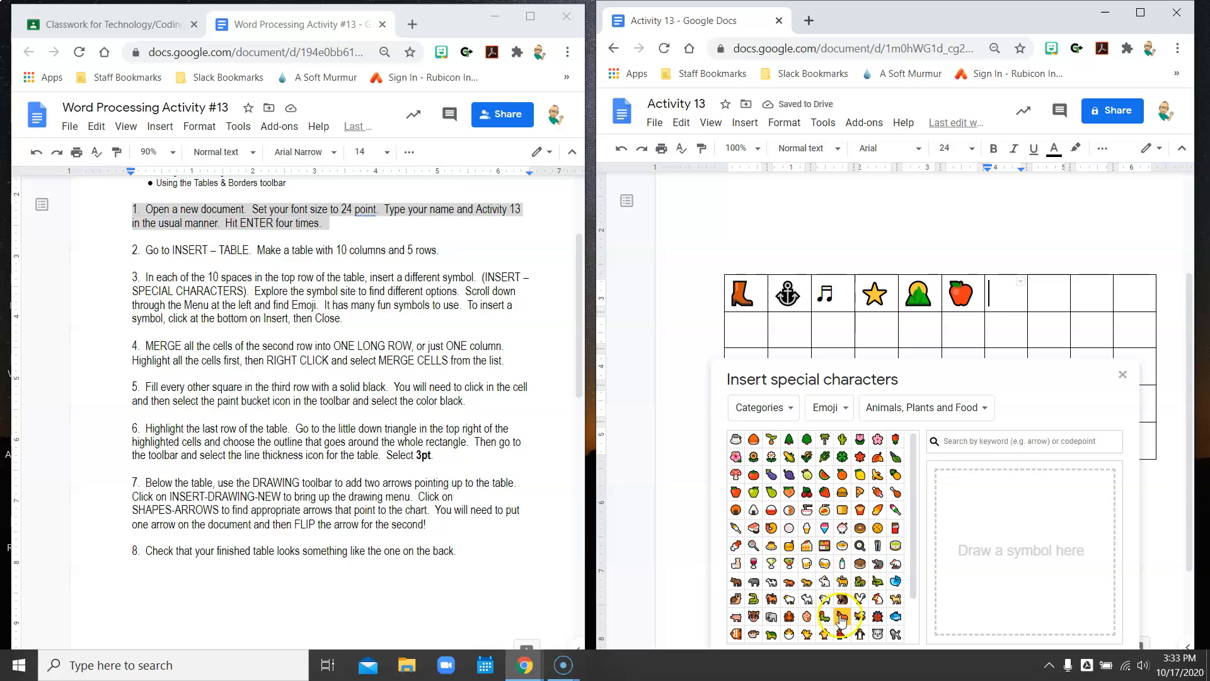
# Insert the ant emoji in the seventh cell of the top row and the red X from the Marks category in the eighth.
pyautogui.click(842, 616)
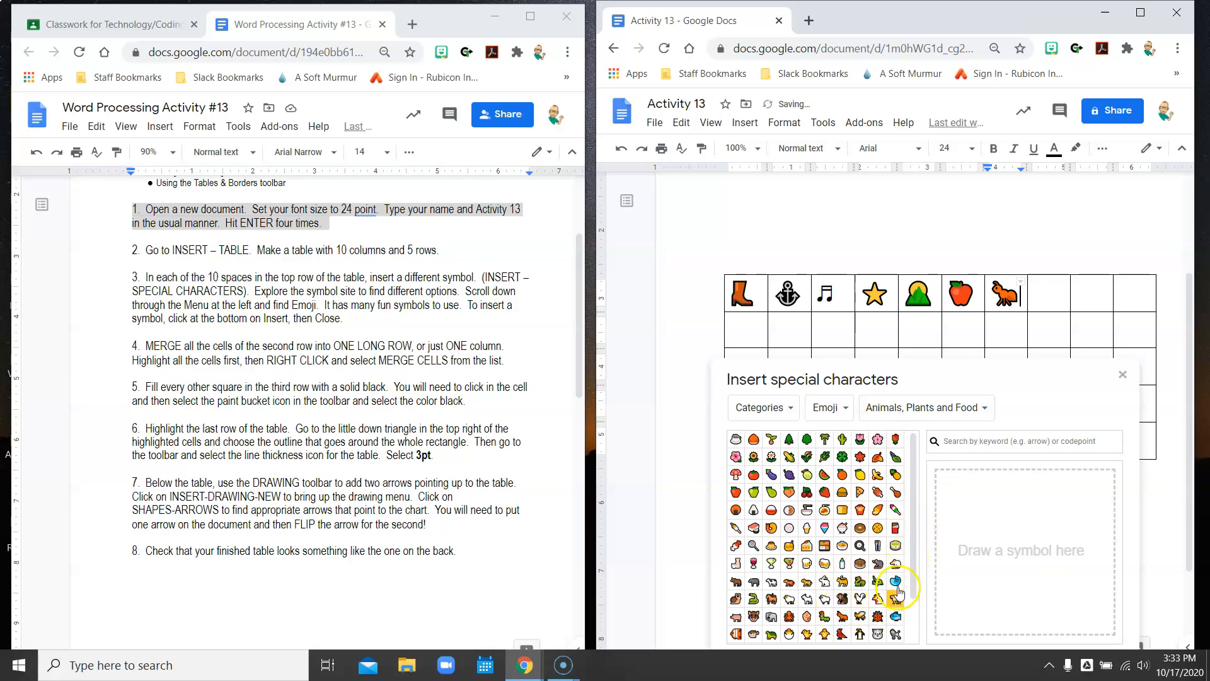
pyautogui.click(940, 408)
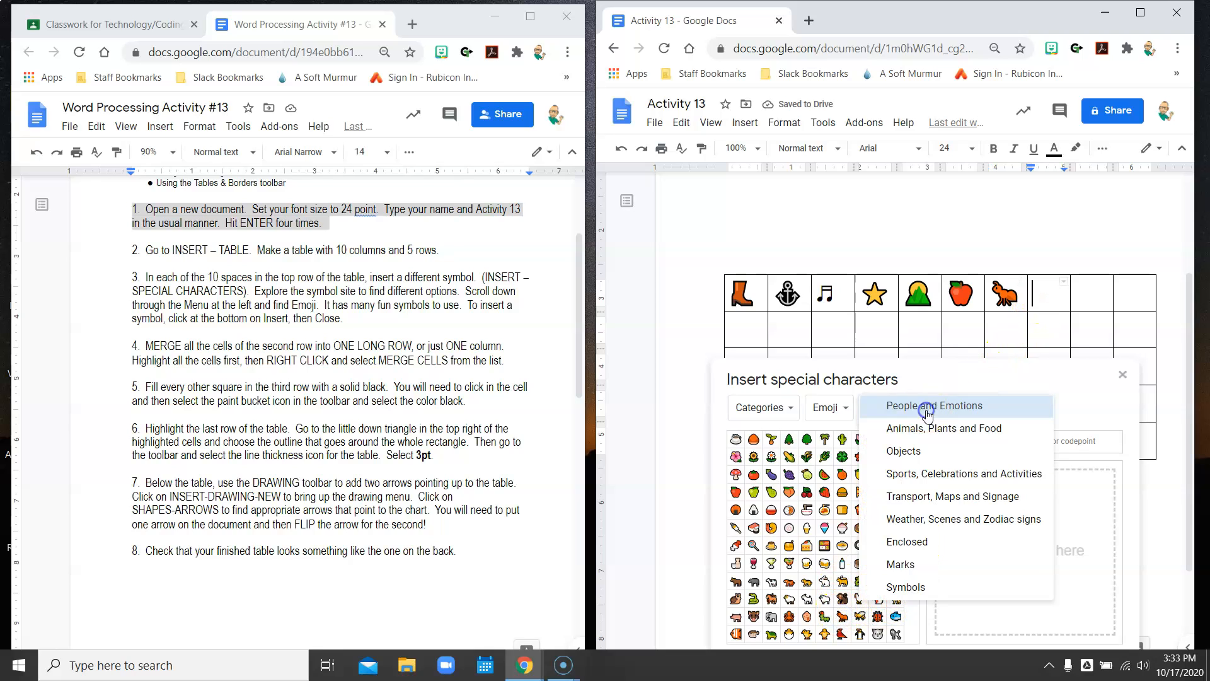
pyautogui.click(896, 565)
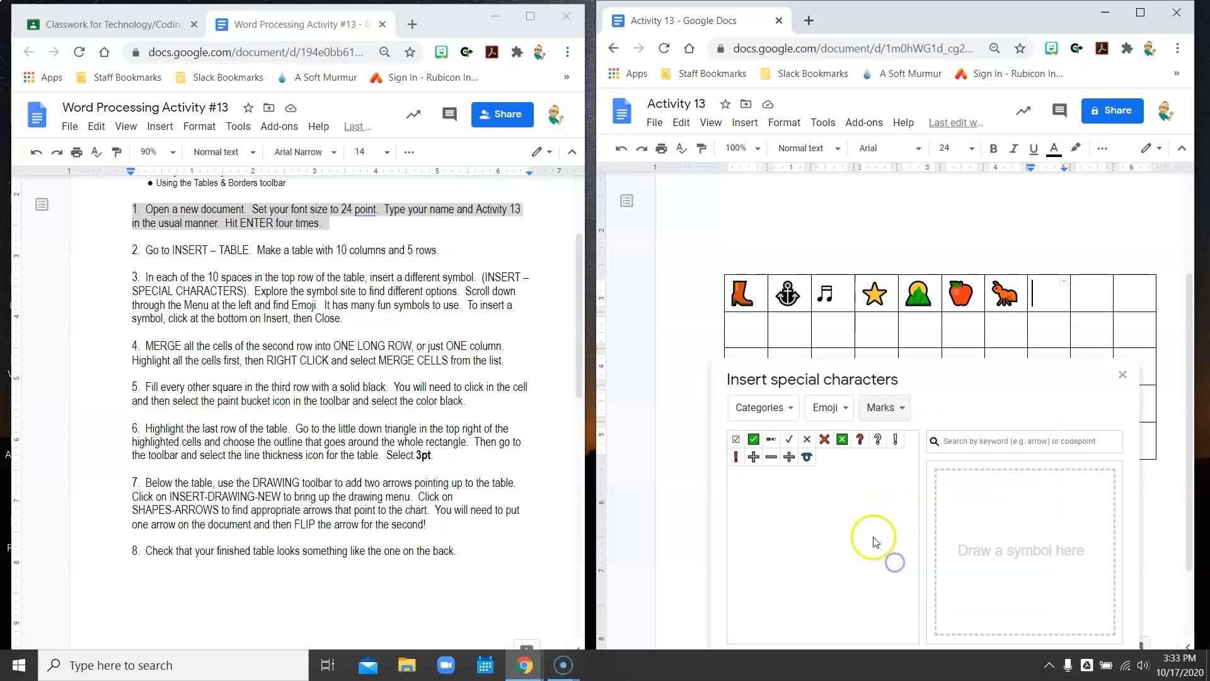
pyautogui.click(825, 439)
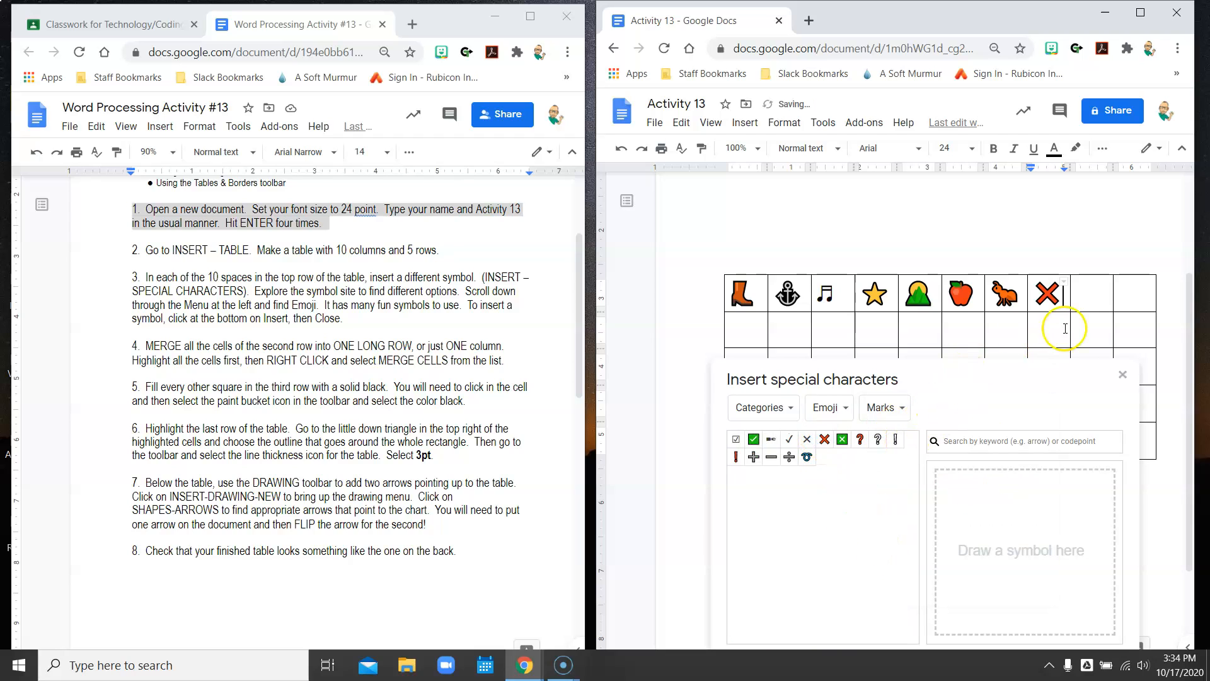
# Insert the key and closed padlock emojis from the Symbols category in the ninth and tenth cells of the top row.
pyautogui.click(880, 408)
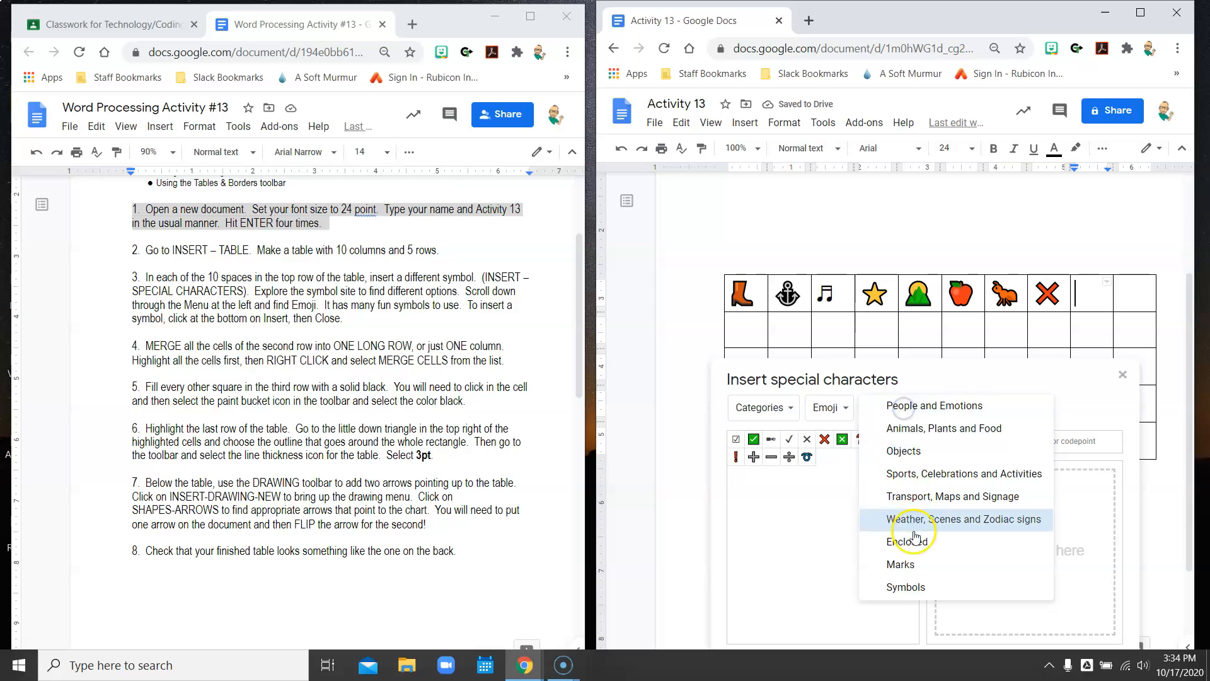
pyautogui.click(901, 586)
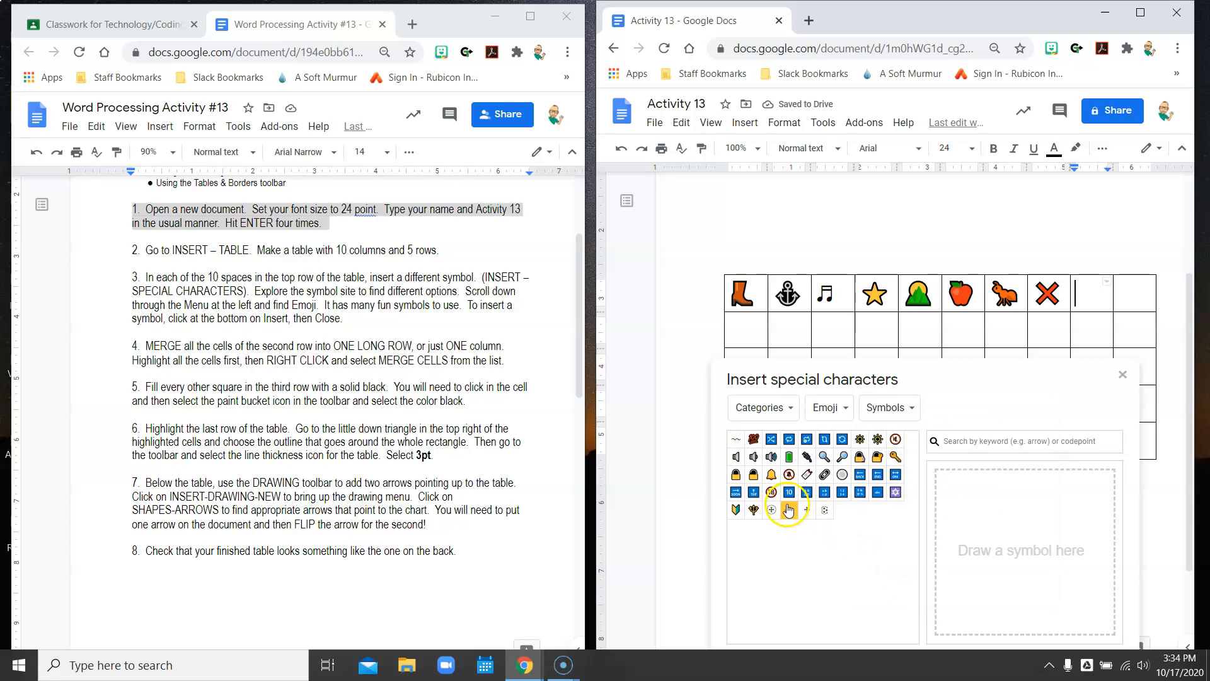
pyautogui.click(896, 458)
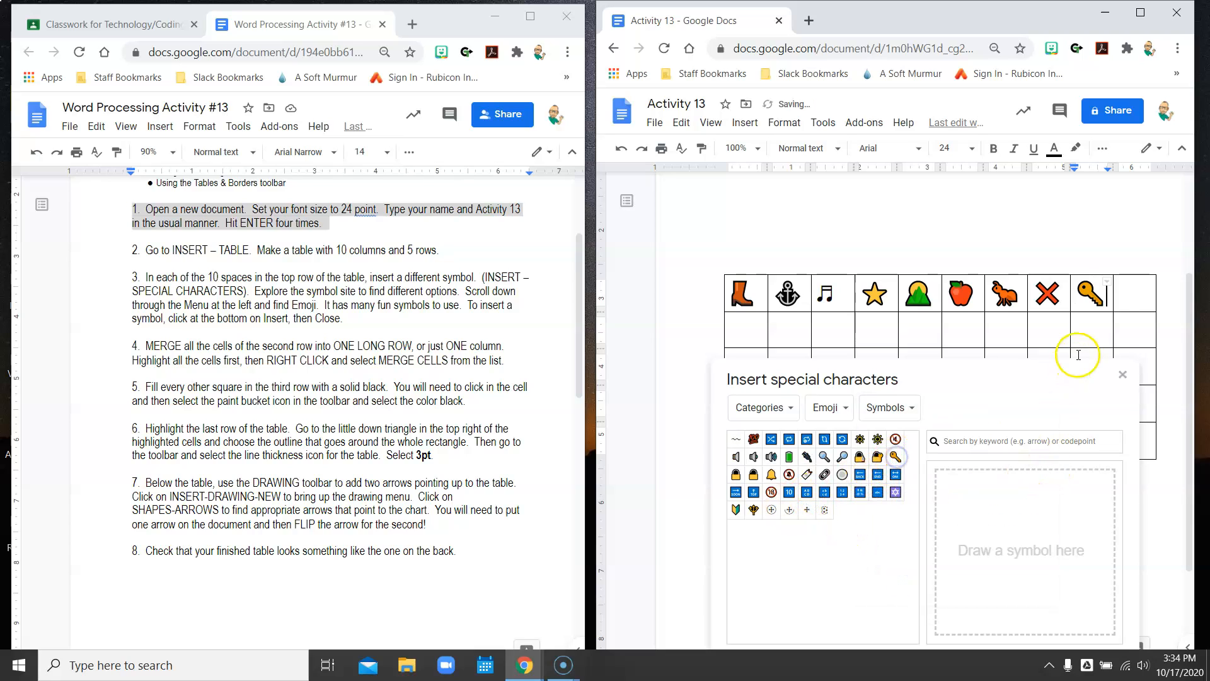
pyautogui.click(754, 477)
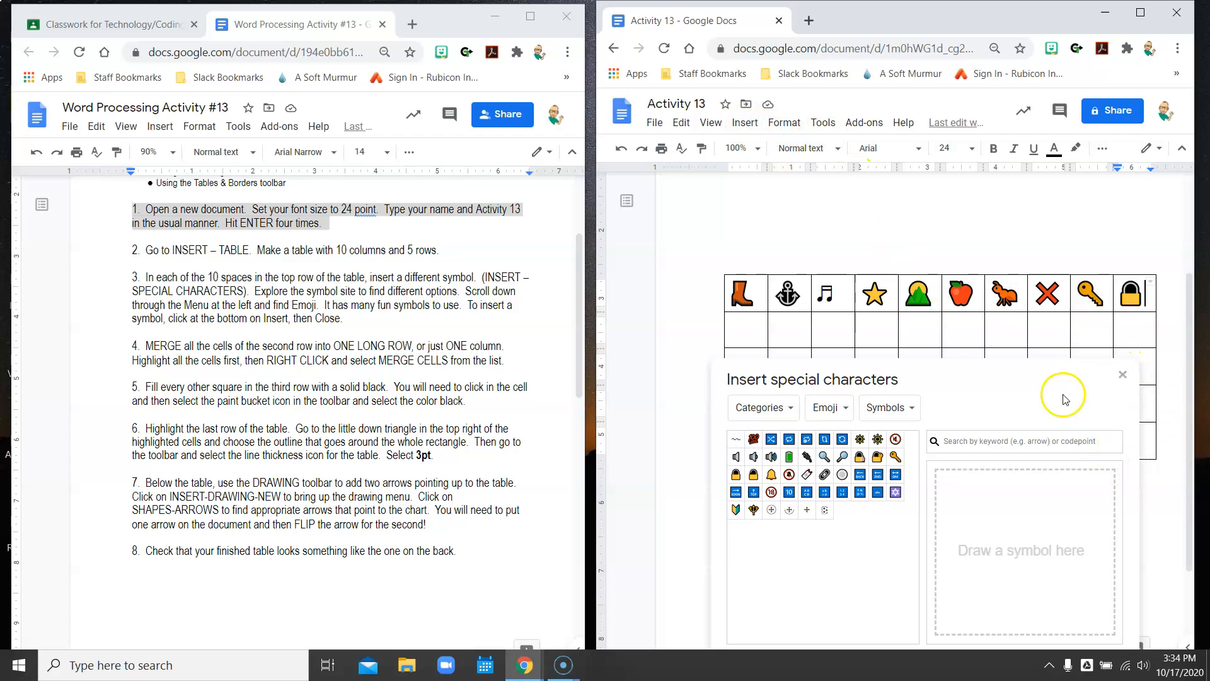
pyautogui.click(1122, 376)
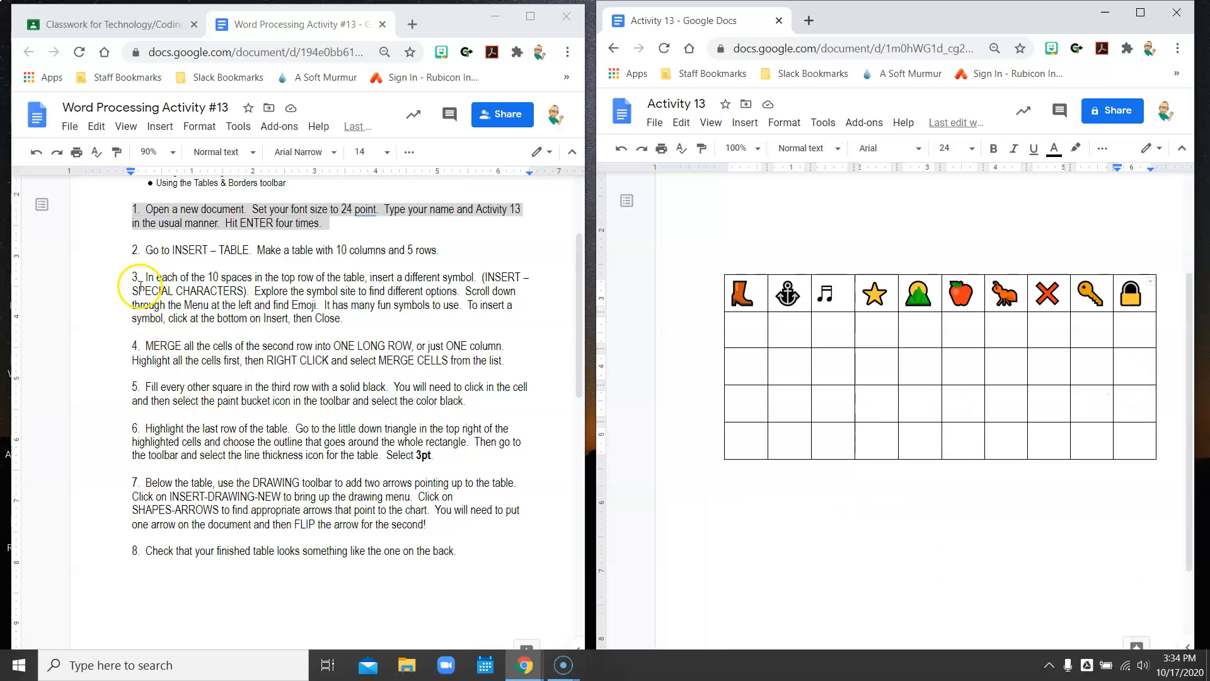
pyautogui.moveTo(132, 276); pyautogui.dragTo(369, 318)
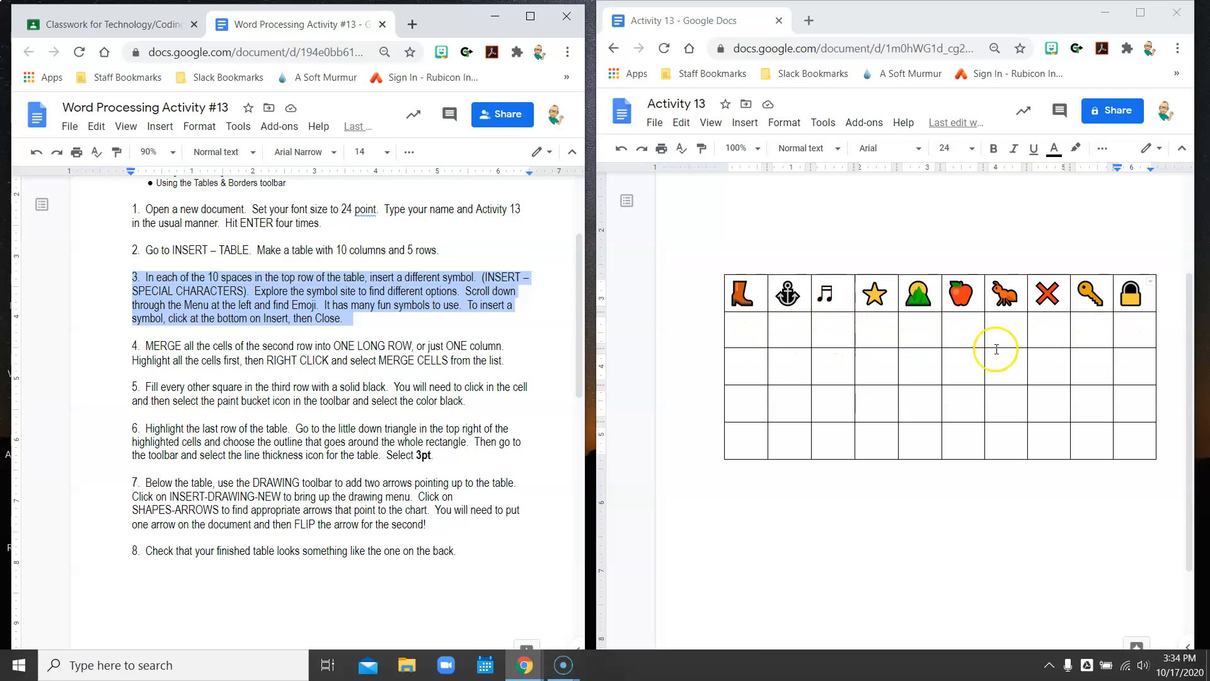
pyautogui.moveTo(739, 334); pyautogui.dragTo(1124, 334)
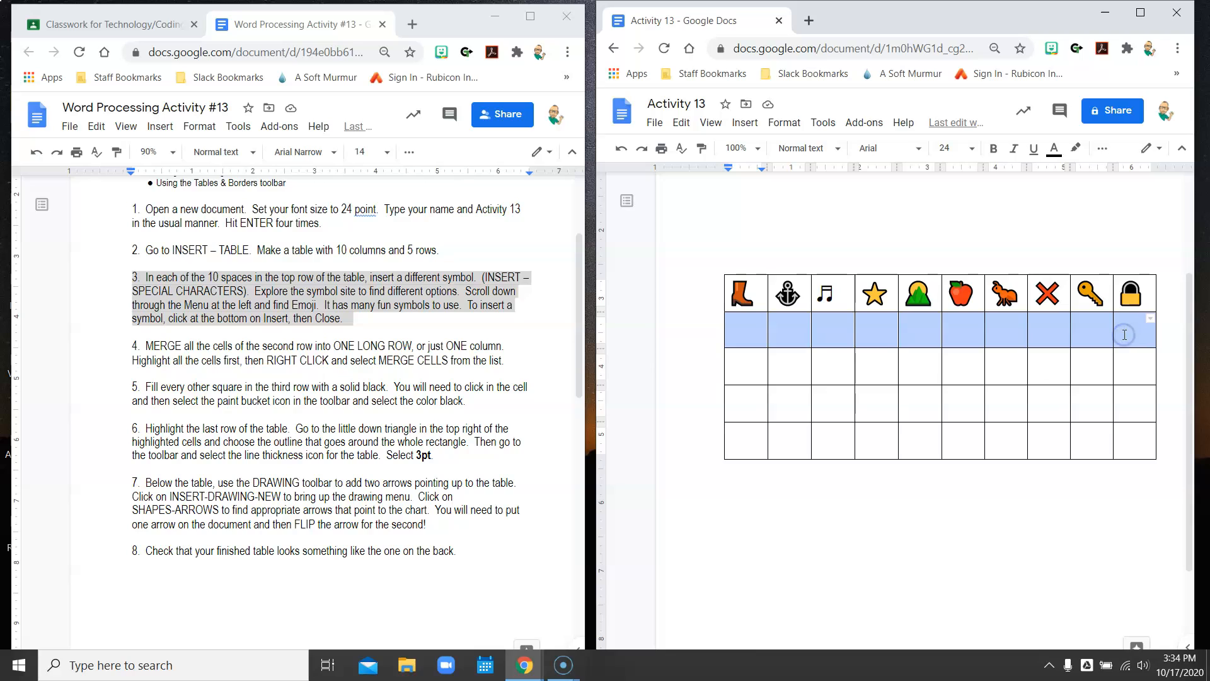
pyautogui.rightClick(882, 329)
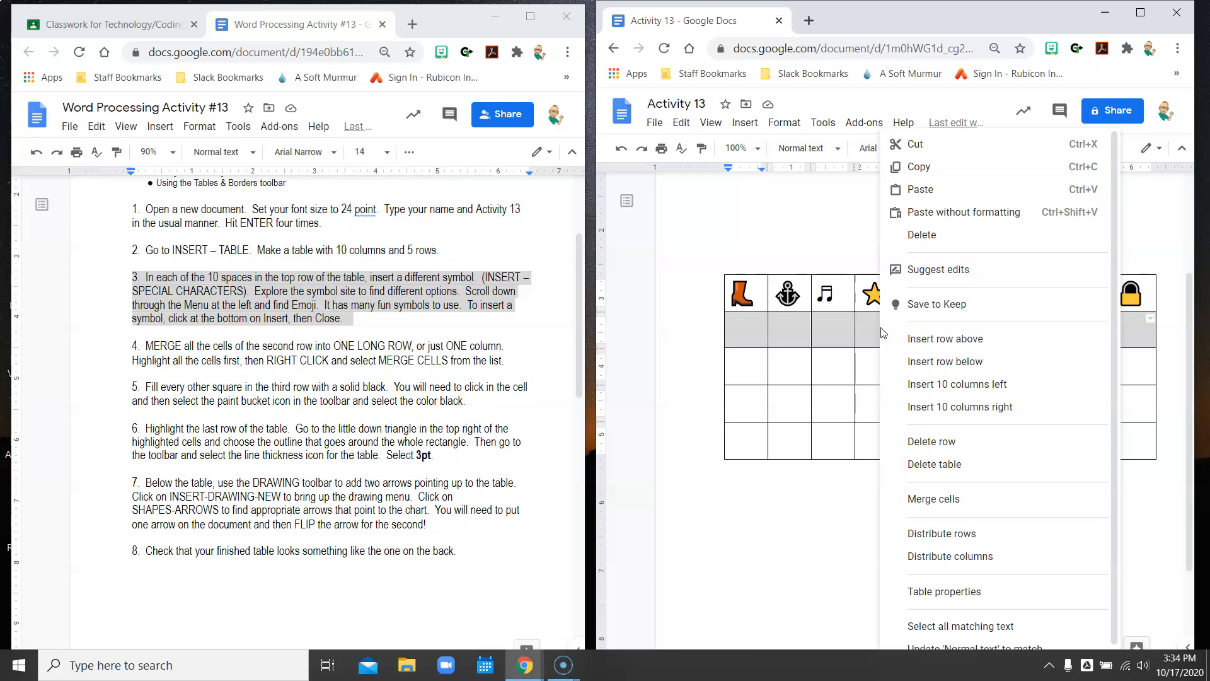
pyautogui.click(959, 500)
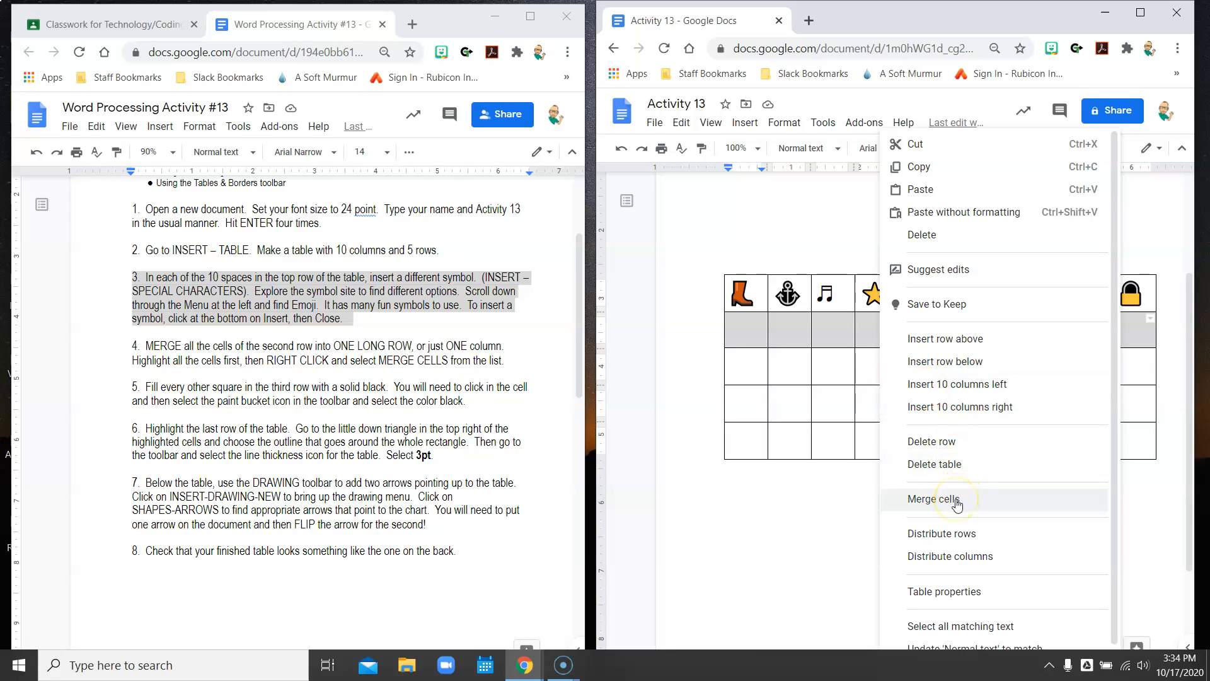
pyautogui.click(823, 197)
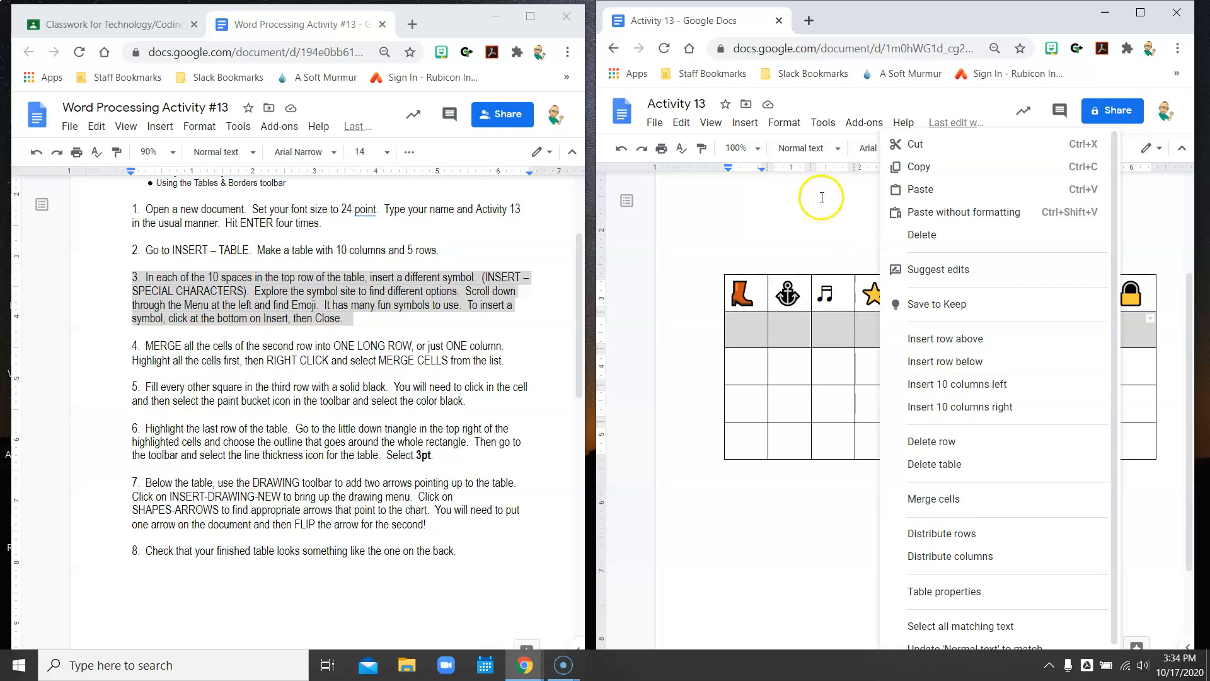
pyautogui.moveTo(744, 335); pyautogui.dragTo(1125, 333)
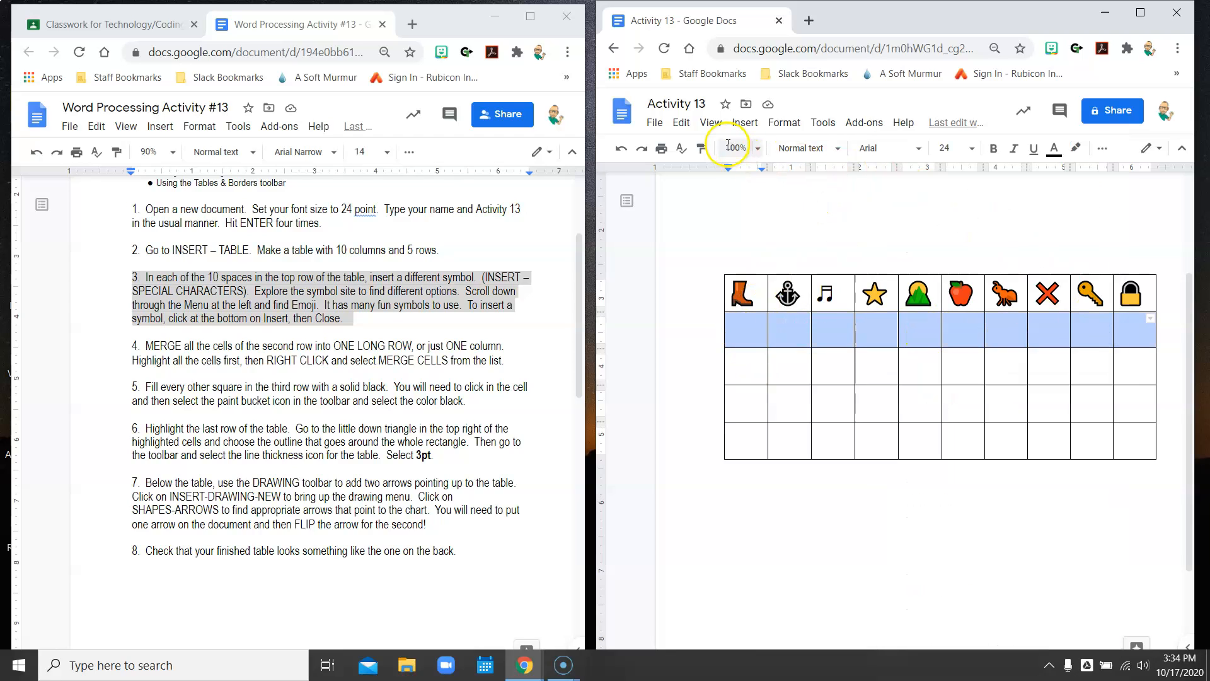
pyautogui.click(785, 123)
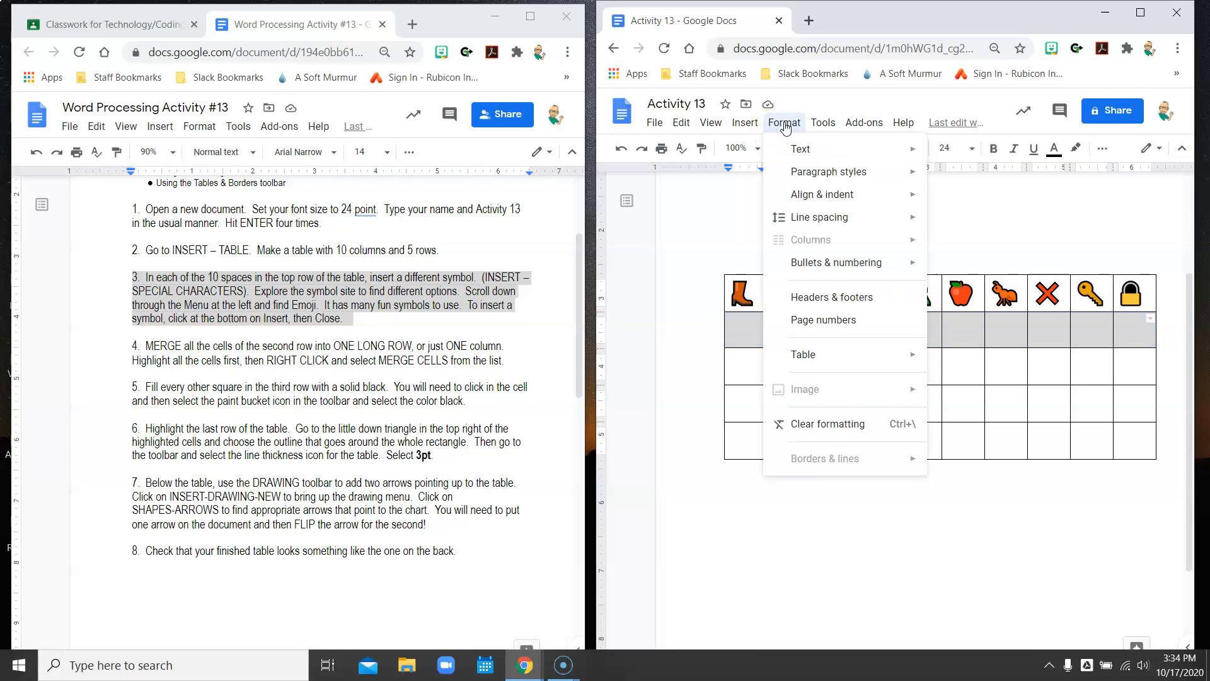
pyautogui.moveTo(847, 367)
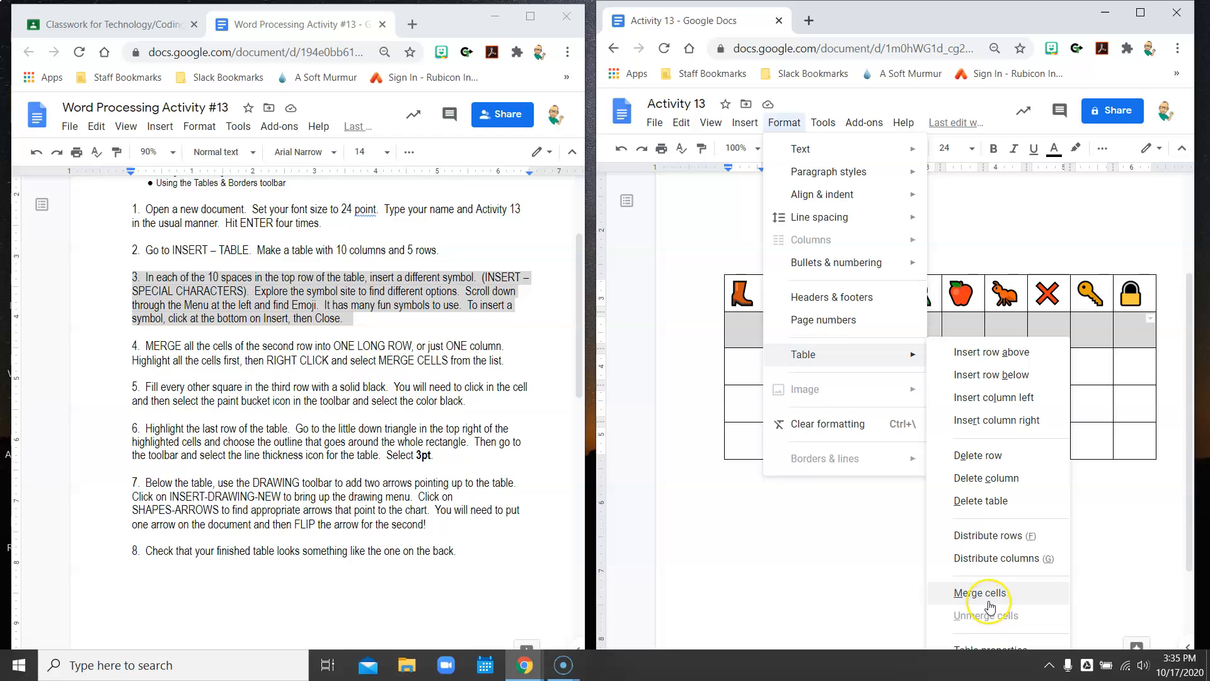
pyautogui.click(873, 562)
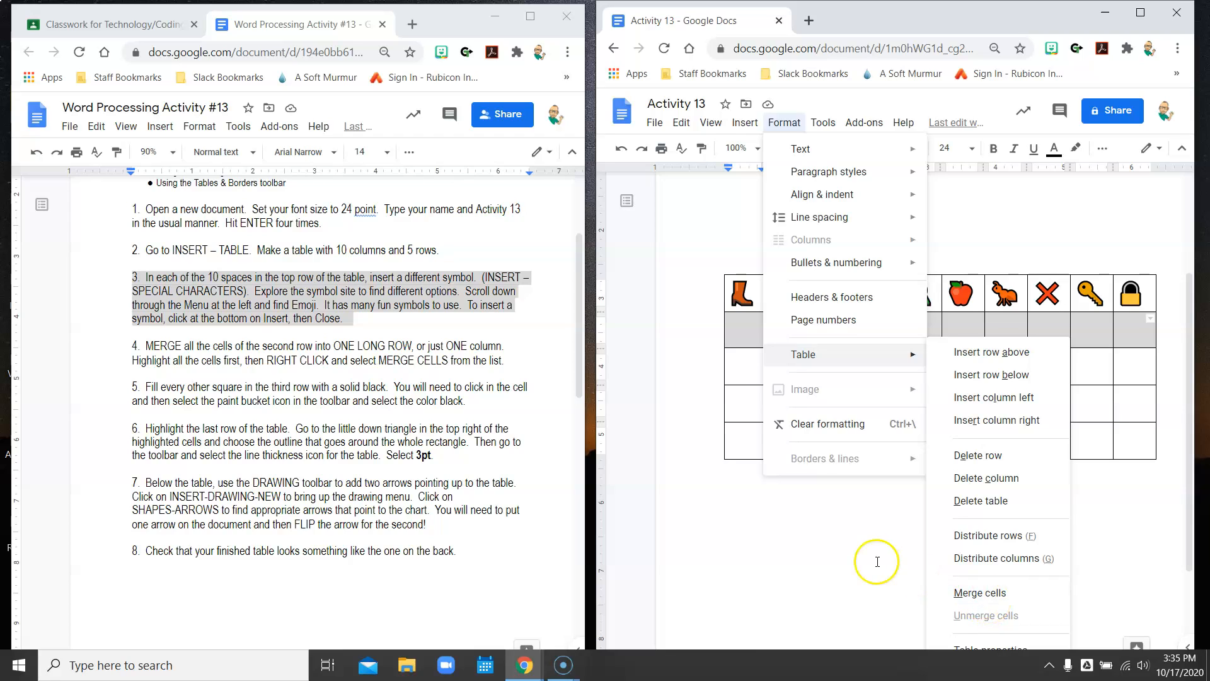
# Merge all ten cells of the table's second row into one long cell.
pyautogui.moveTo(757, 332); pyautogui.dragTo(1136, 333)
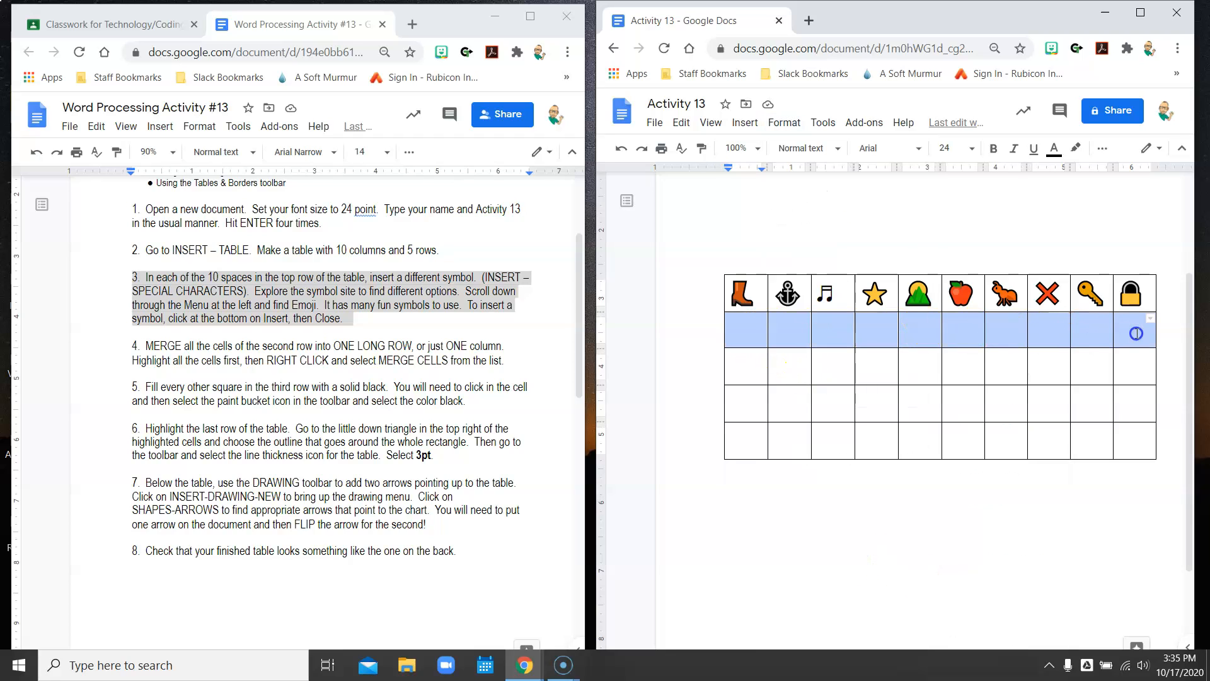
pyautogui.rightClick(961, 330)
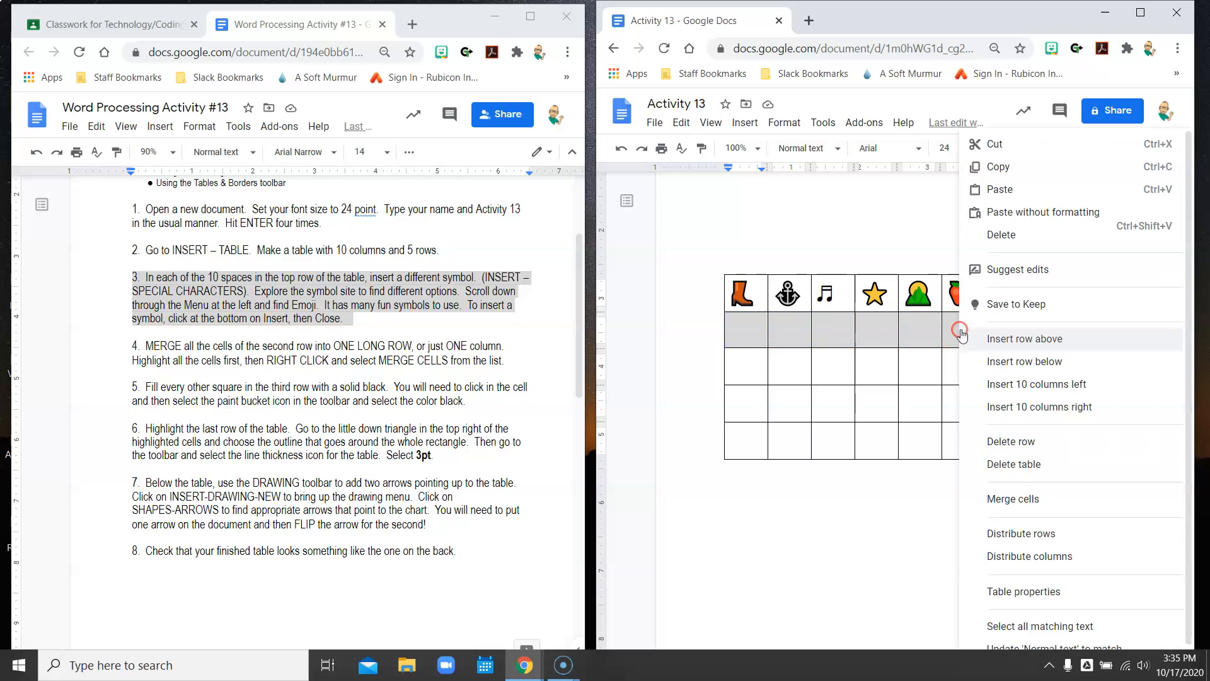
pyautogui.click(1038, 500)
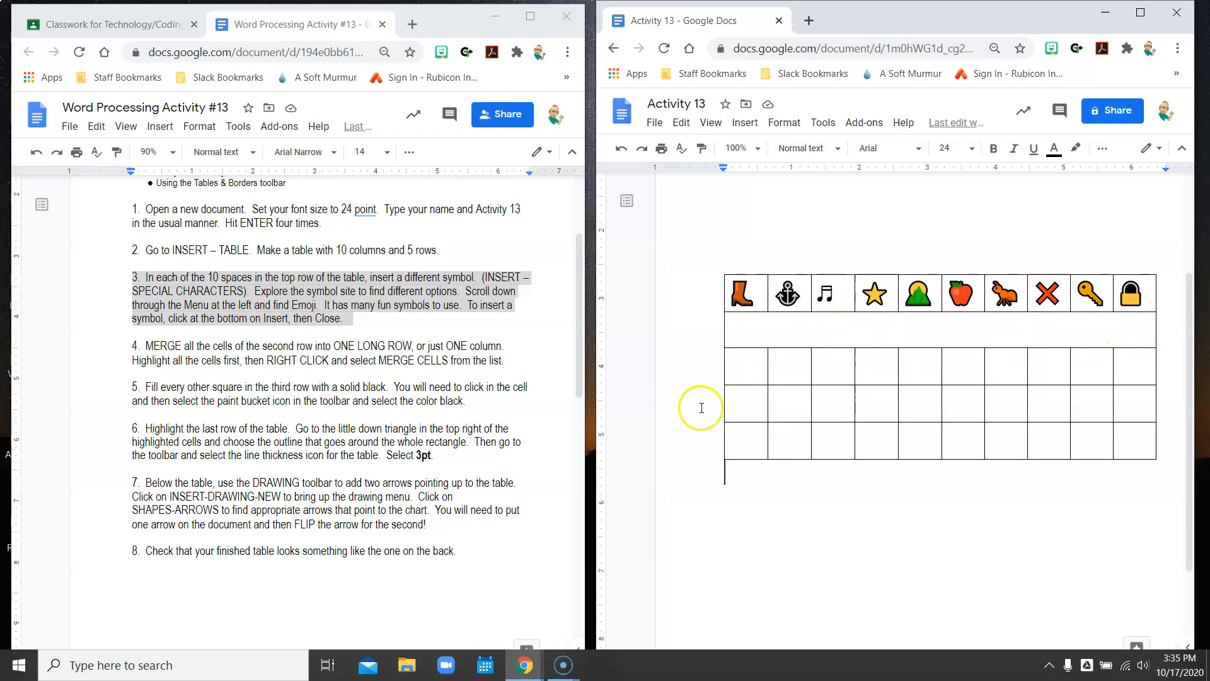
# Check the teacher sample's table in the instructions document and highlight instruction 5 about filling third-row squares.
pyautogui.scroll(-10, 284, 335)
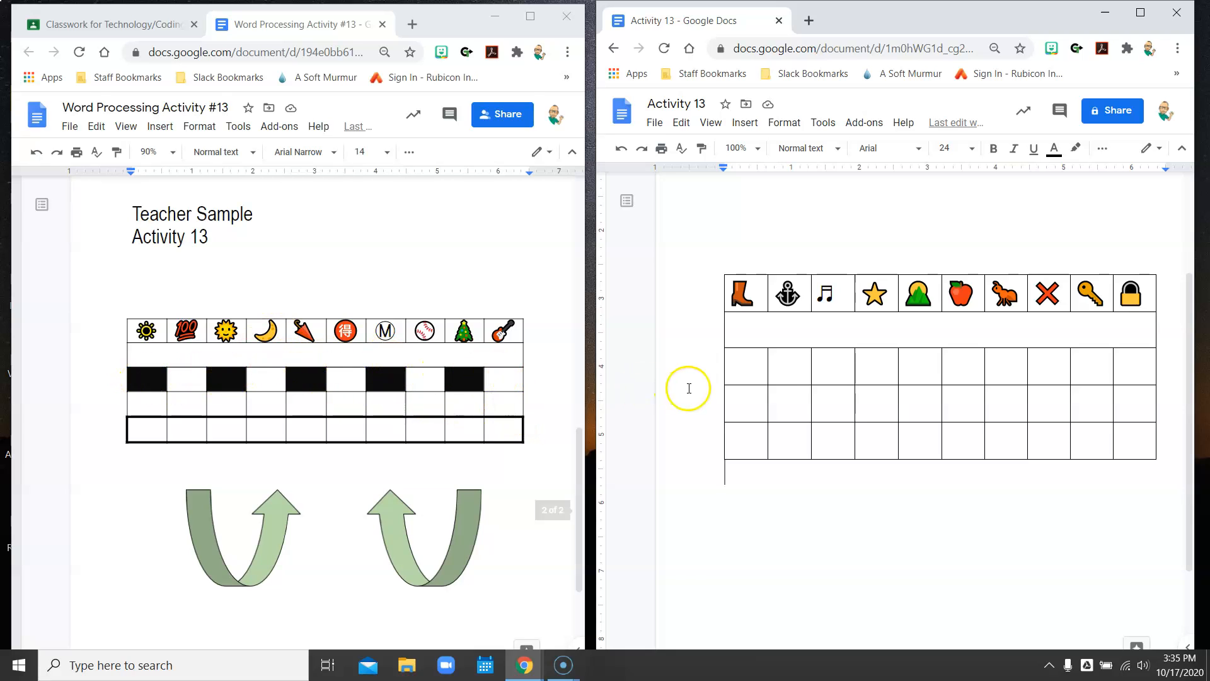
pyautogui.scroll(5, 397, 292)
pyautogui.scroll(2, 397, 295)
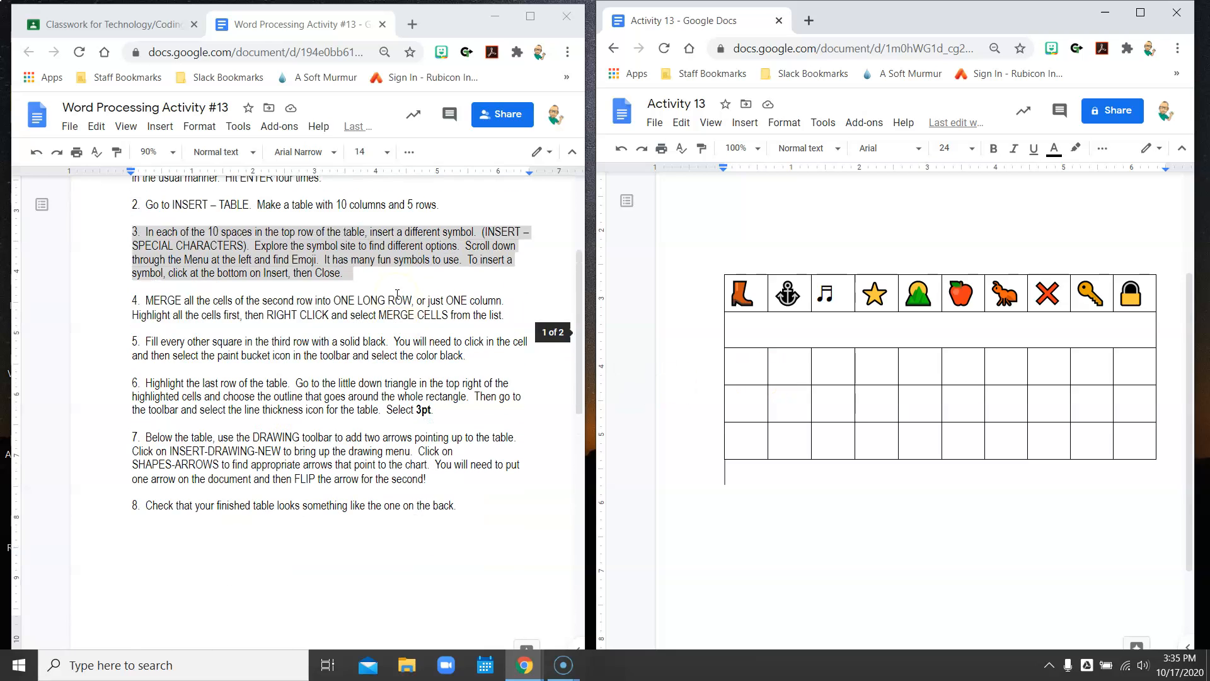
pyautogui.click(137, 341)
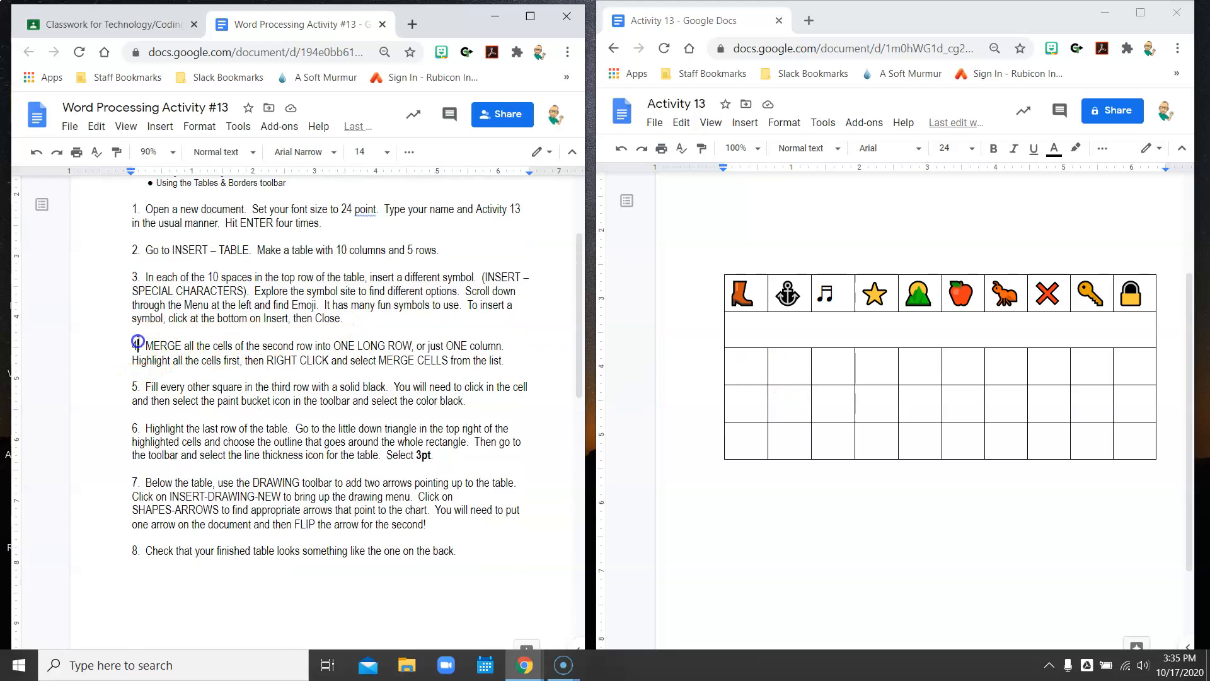
pyautogui.moveTo(128, 380); pyautogui.dragTo(492, 400)
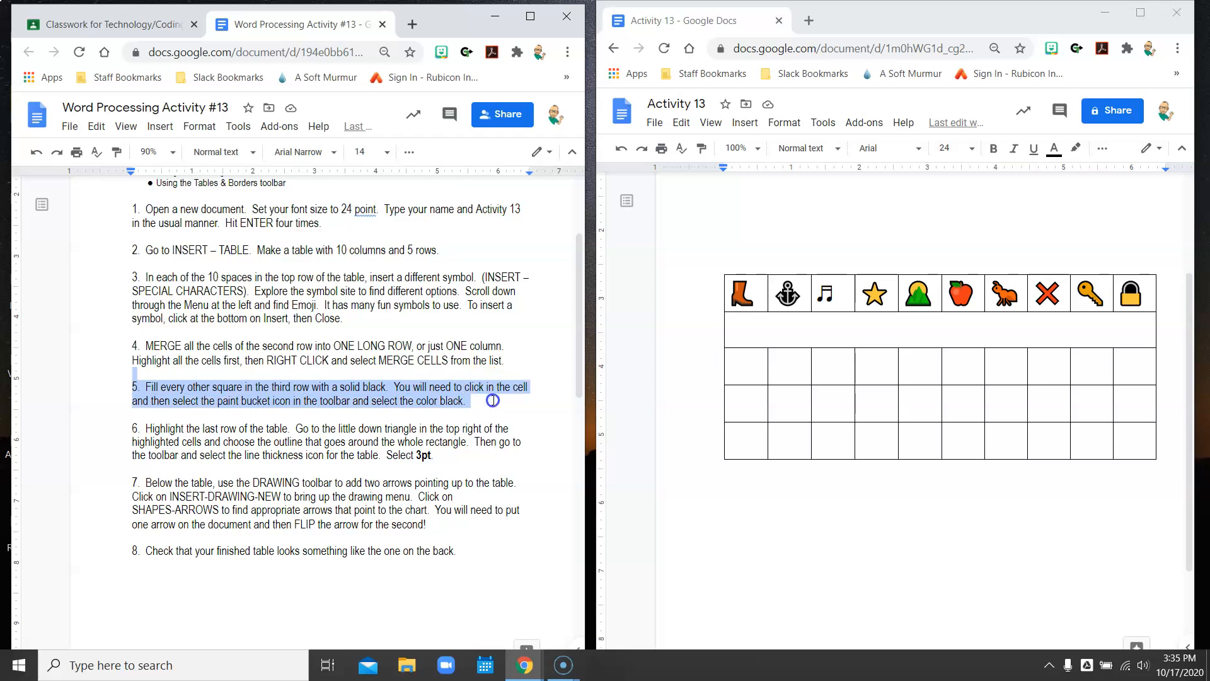
# Fill the first and third cells of the table's third row with solid black.
pyautogui.click(745, 375)
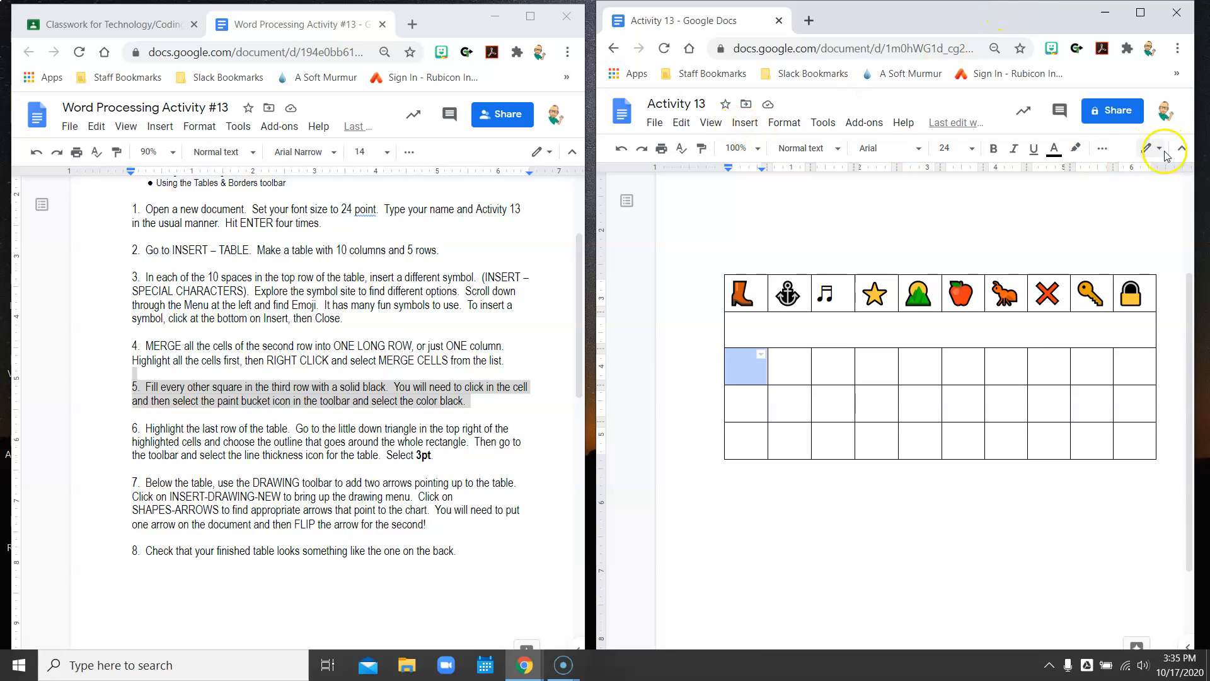
pyautogui.click(1103, 154)
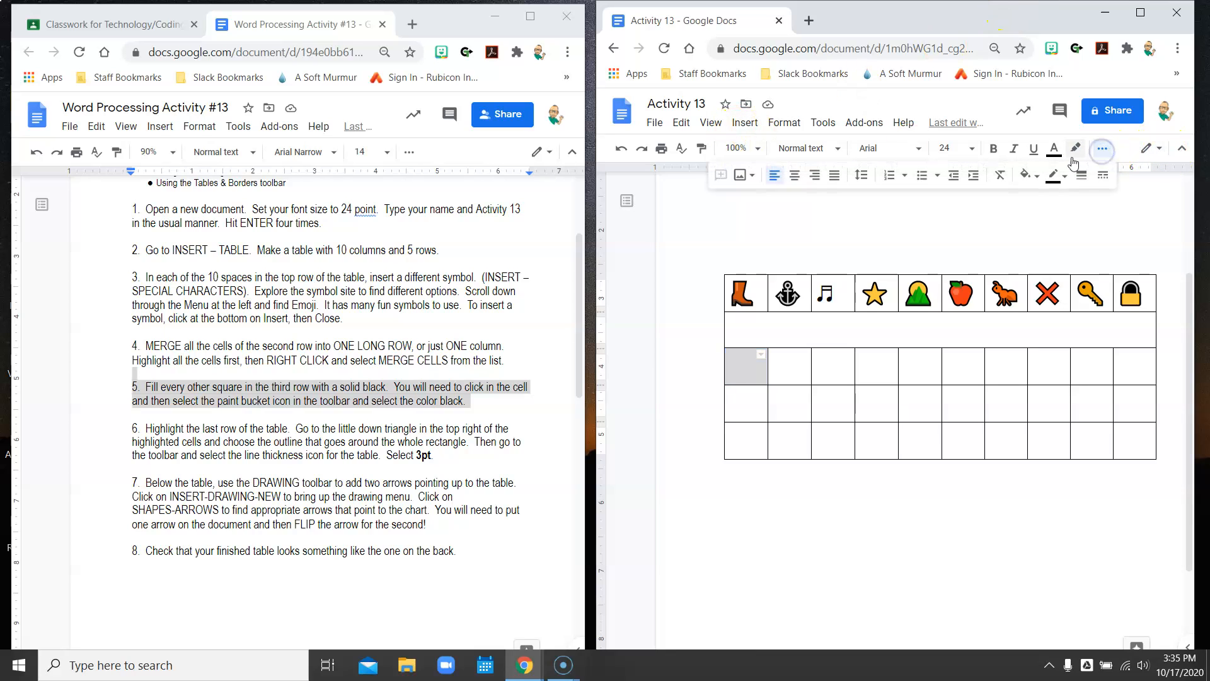
pyautogui.click(1026, 178)
pyautogui.click(1029, 224)
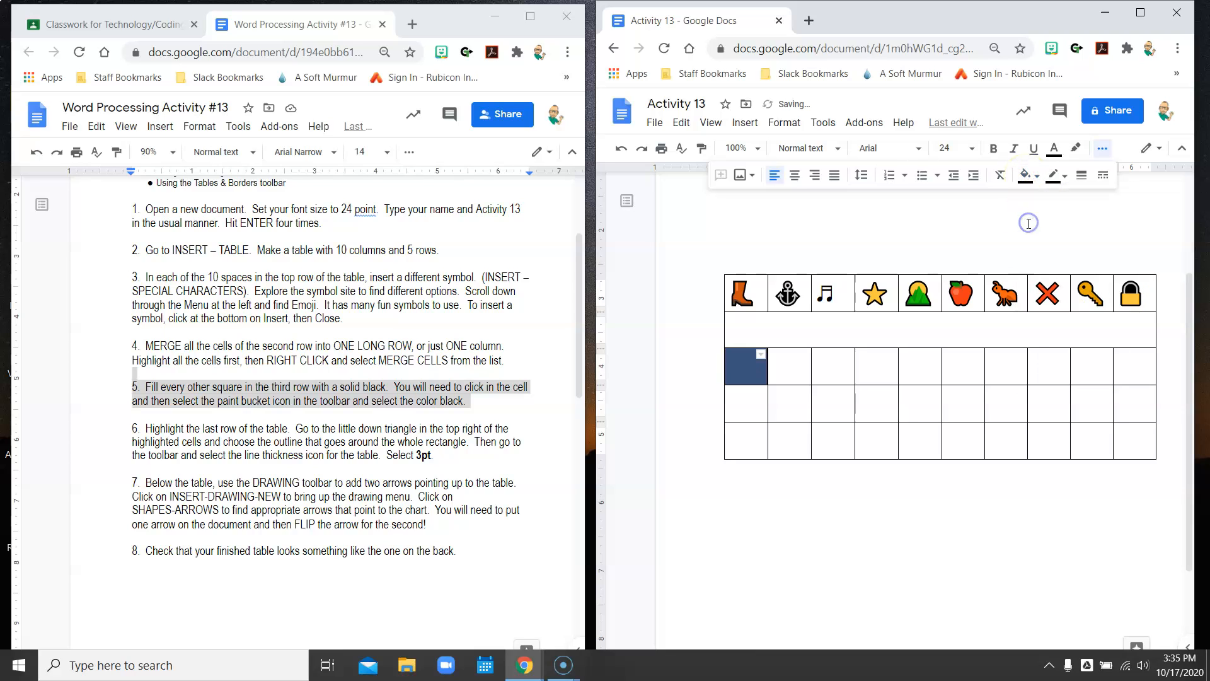
pyautogui.click(832, 368)
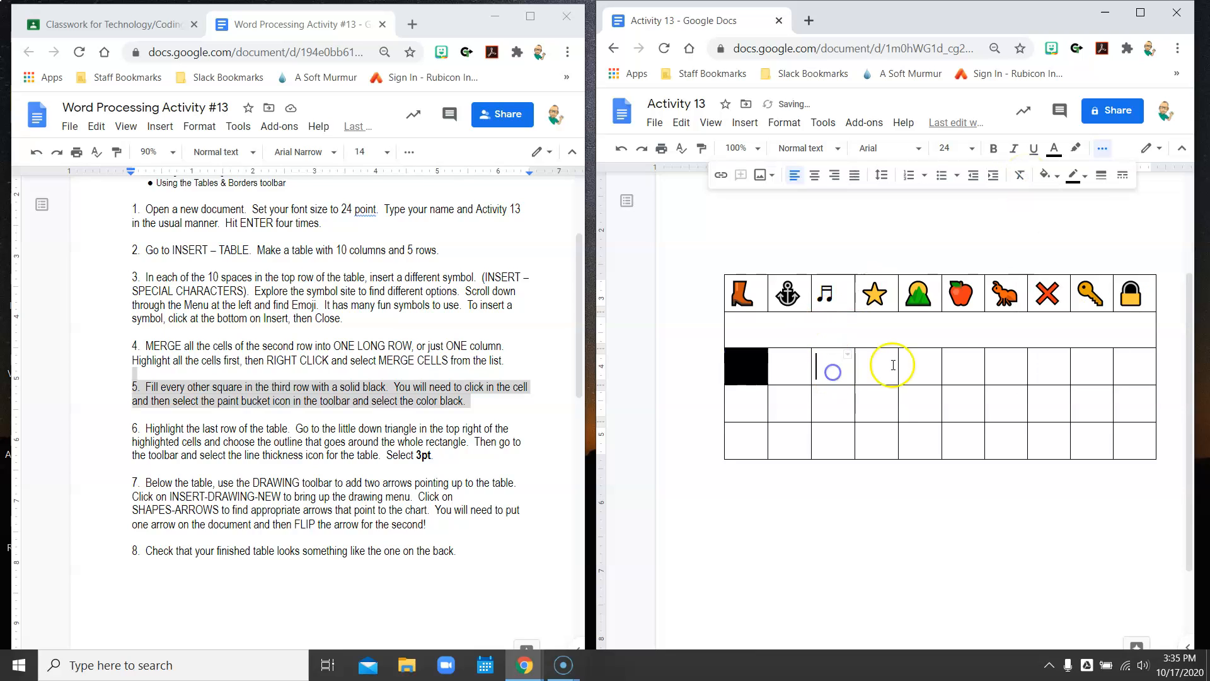
pyautogui.click(1056, 183)
pyautogui.click(908, 218)
# Fill the fifth, seventh and ninth cells of the third row with solid black and compare the table with the teacher sample.
pyautogui.click(904, 361)
pyautogui.click(1054, 180)
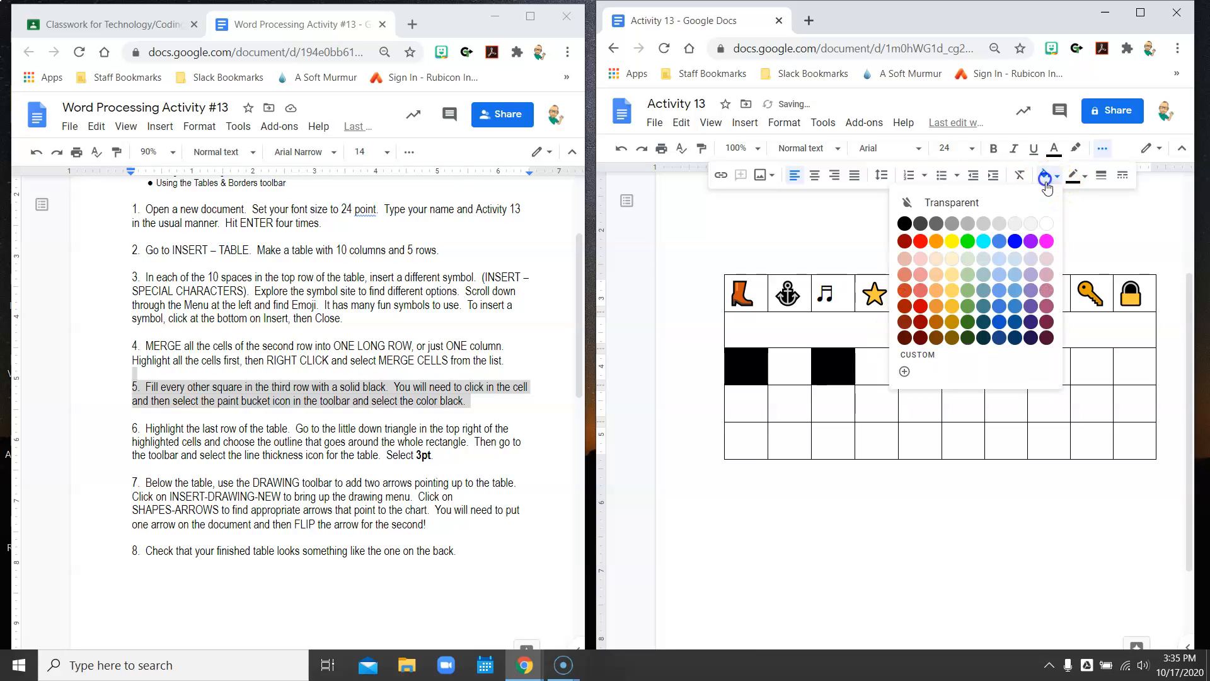
pyautogui.click(905, 223)
pyautogui.click(998, 361)
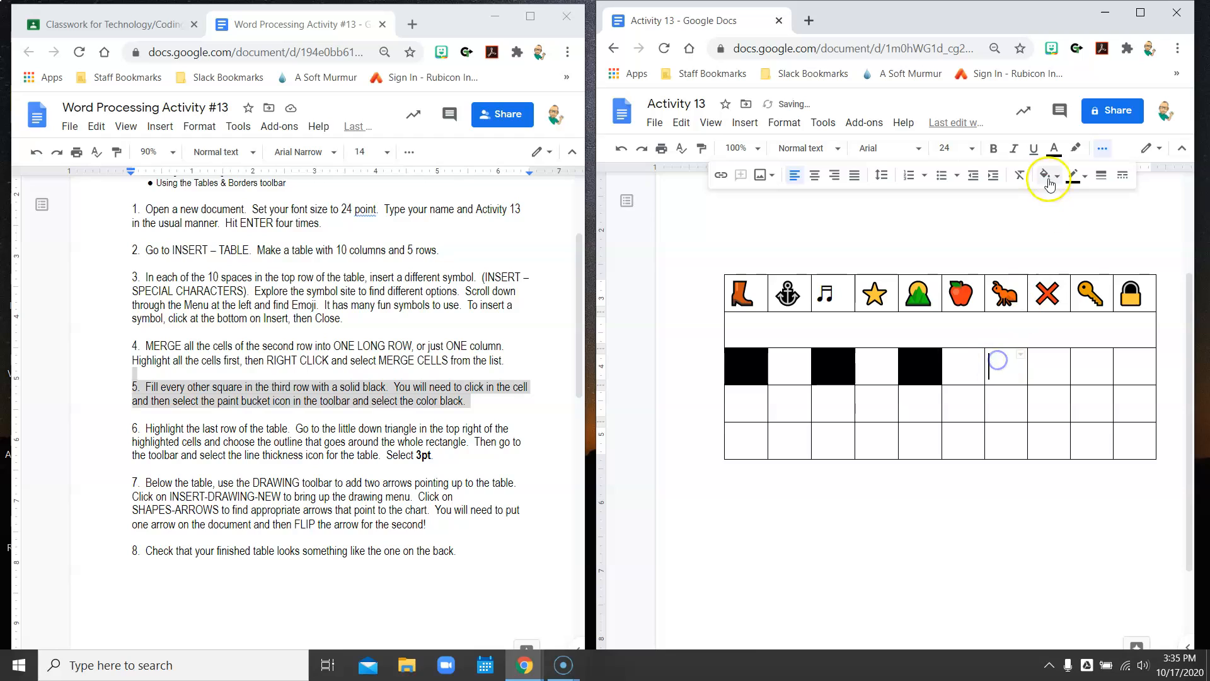
pyautogui.click(1048, 178)
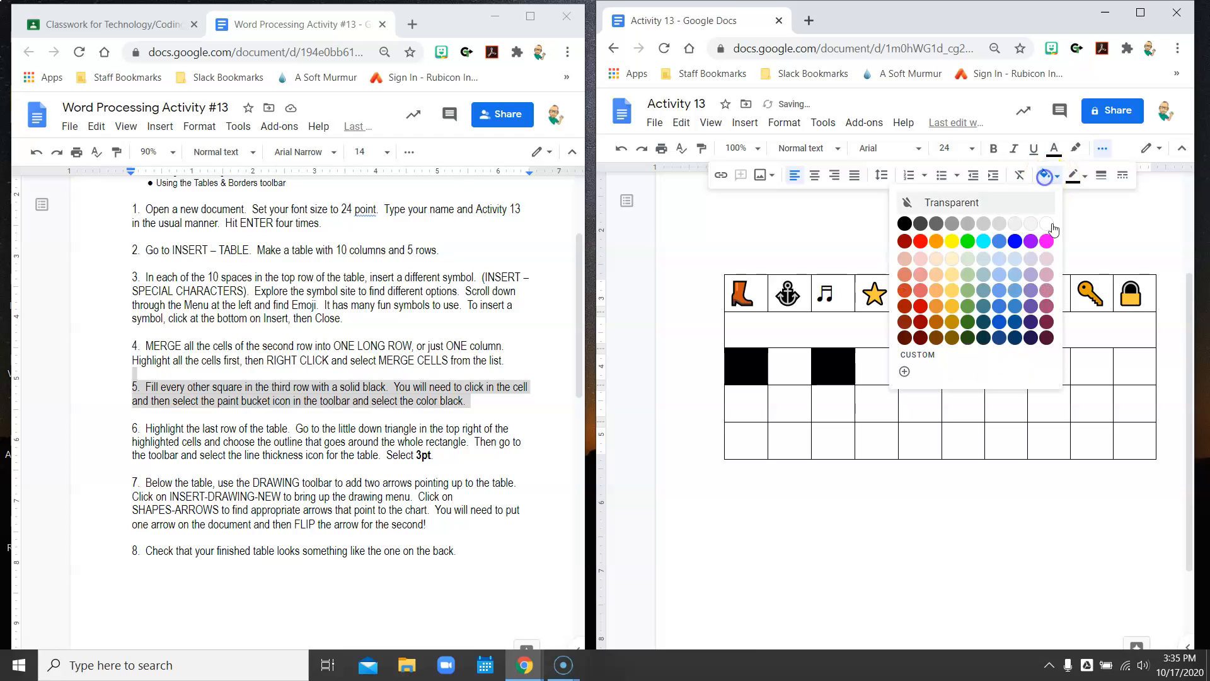
pyautogui.click(903, 222)
pyautogui.click(1086, 360)
pyautogui.click(1048, 178)
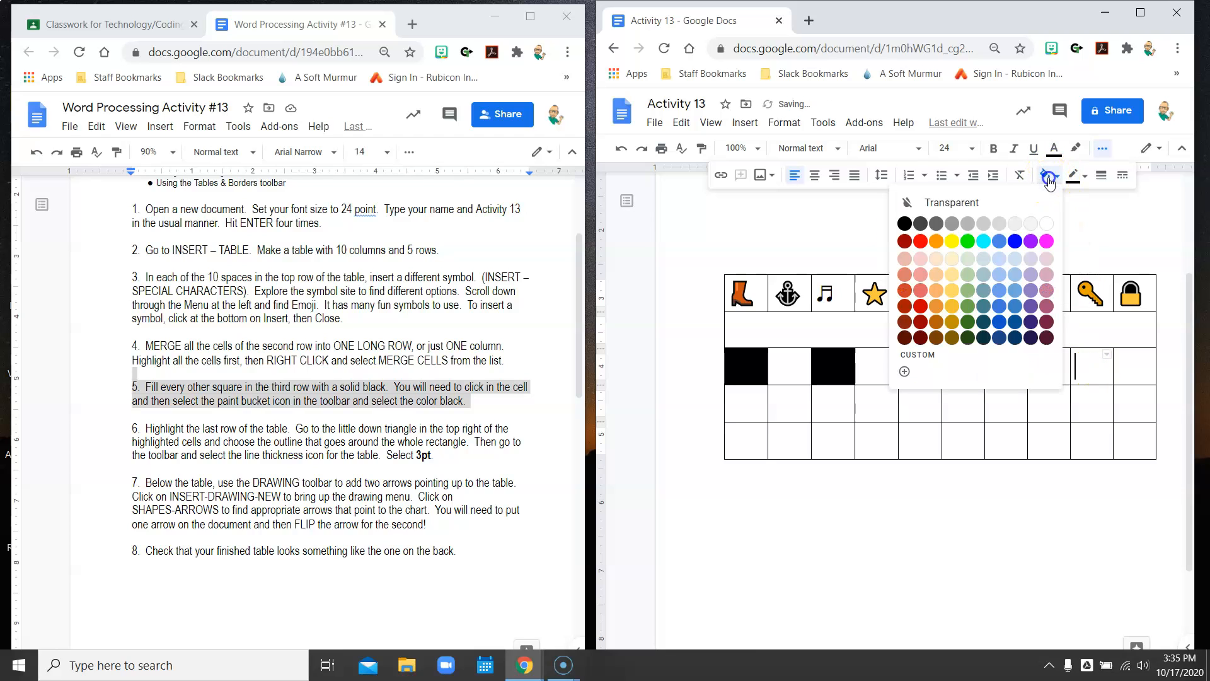
pyautogui.click(904, 223)
pyautogui.click(995, 492)
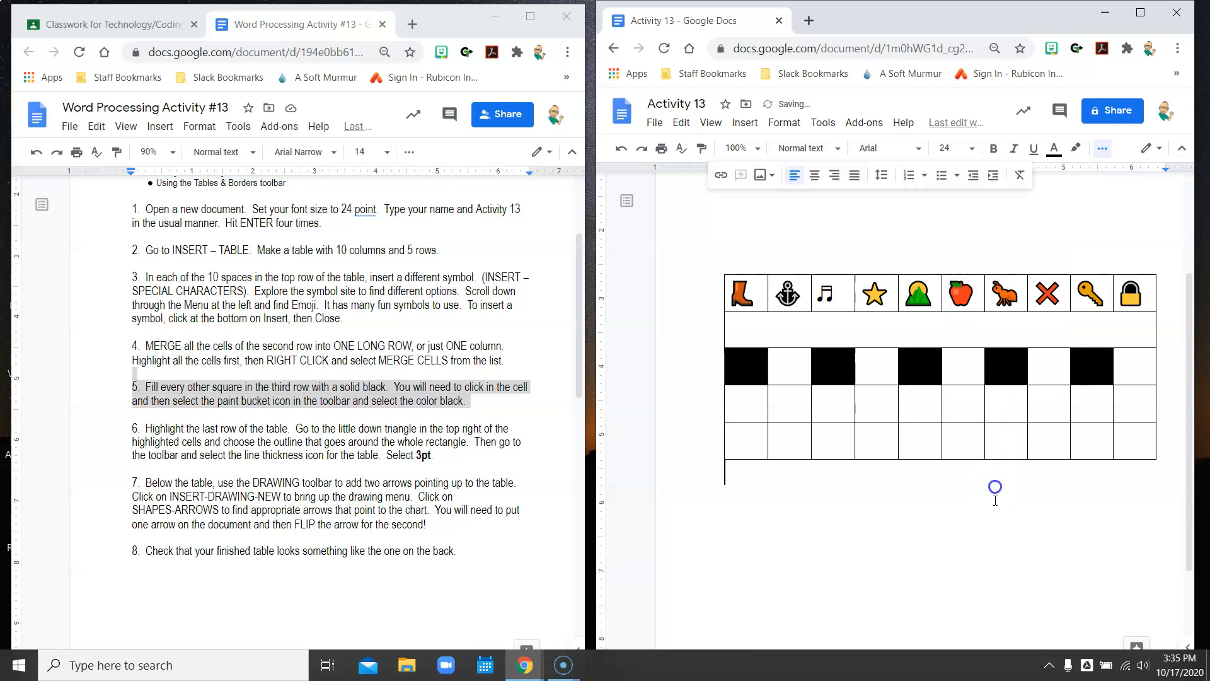
pyautogui.scroll(-8, 302, 270)
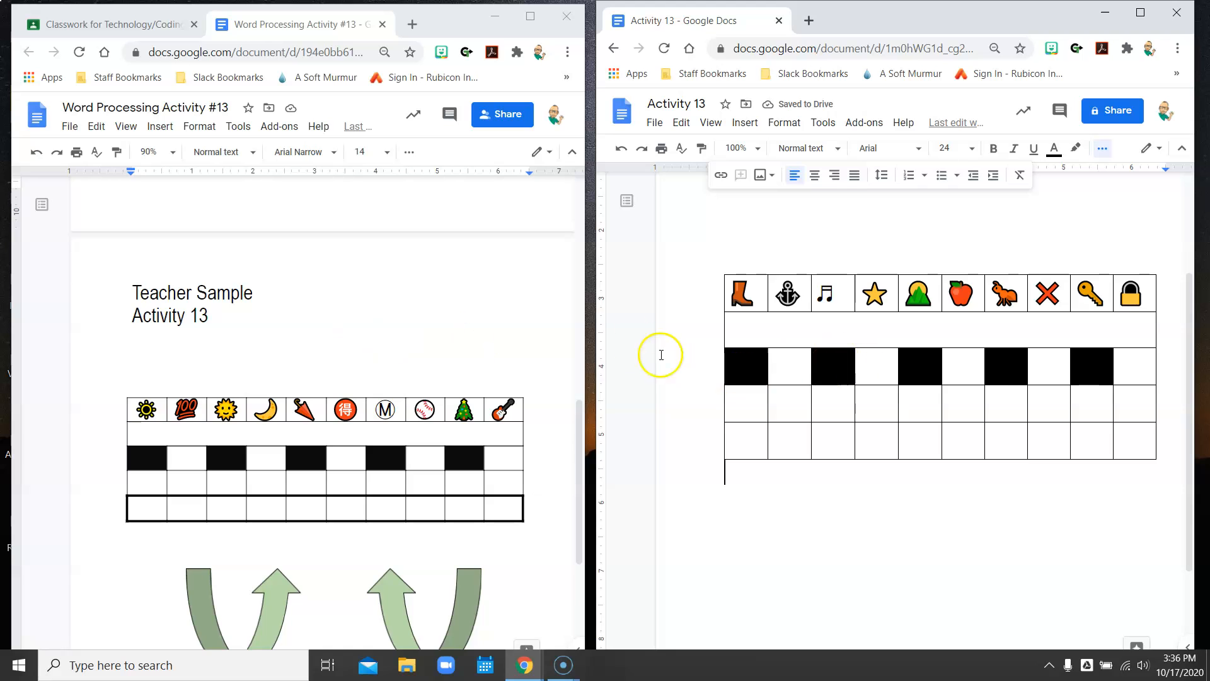
# Highlight instruction 6 in the instructions document and give the table's last row a 4.5 pt outer border.
pyautogui.scroll(8, 473, 289)
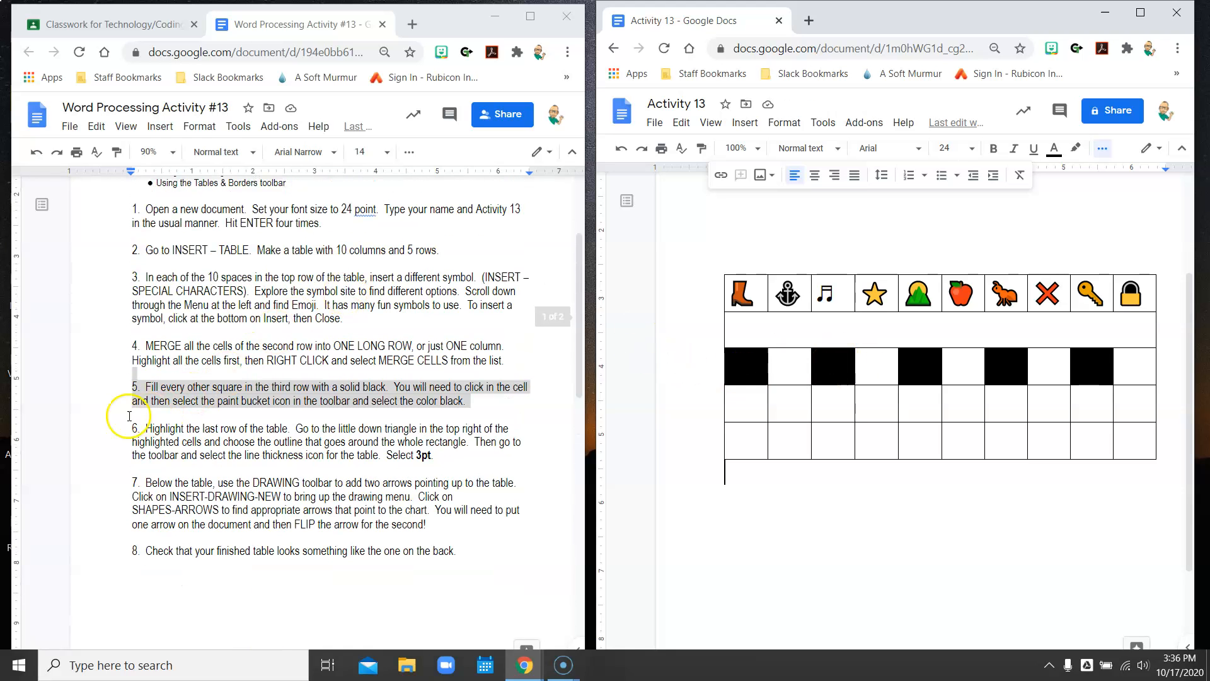
pyautogui.moveTo(132, 428); pyautogui.dragTo(528, 457)
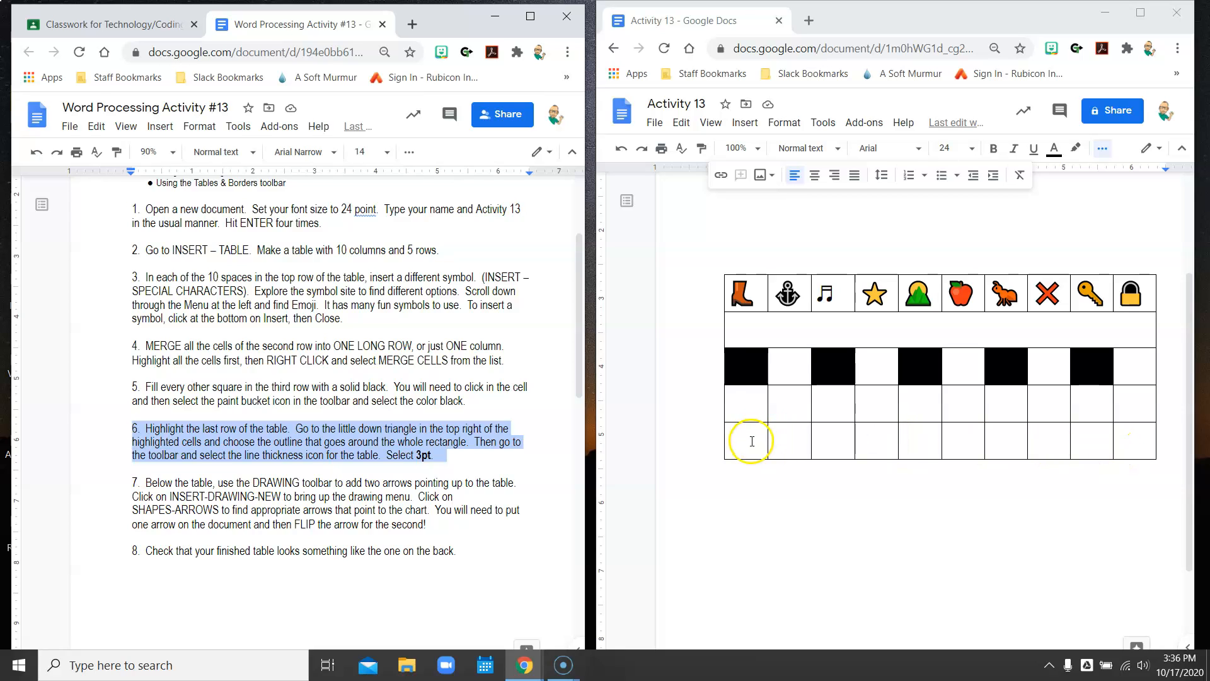
pyautogui.moveTo(746, 444); pyautogui.dragTo(1126, 444)
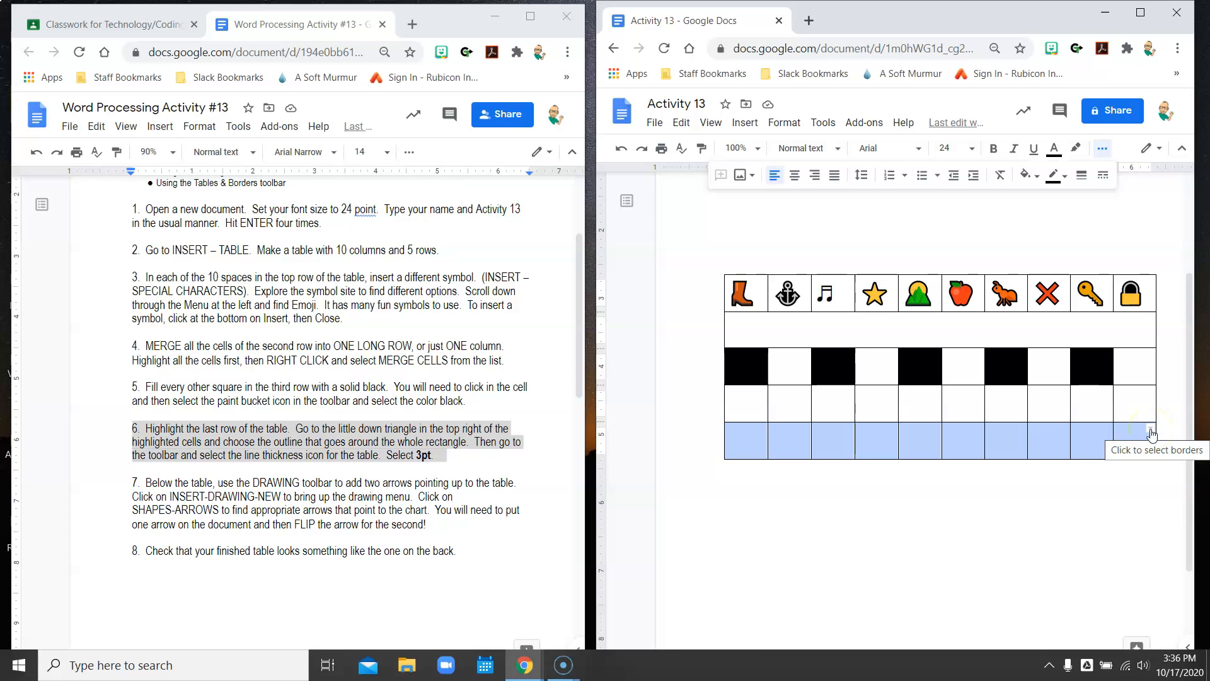
pyautogui.click(1151, 432)
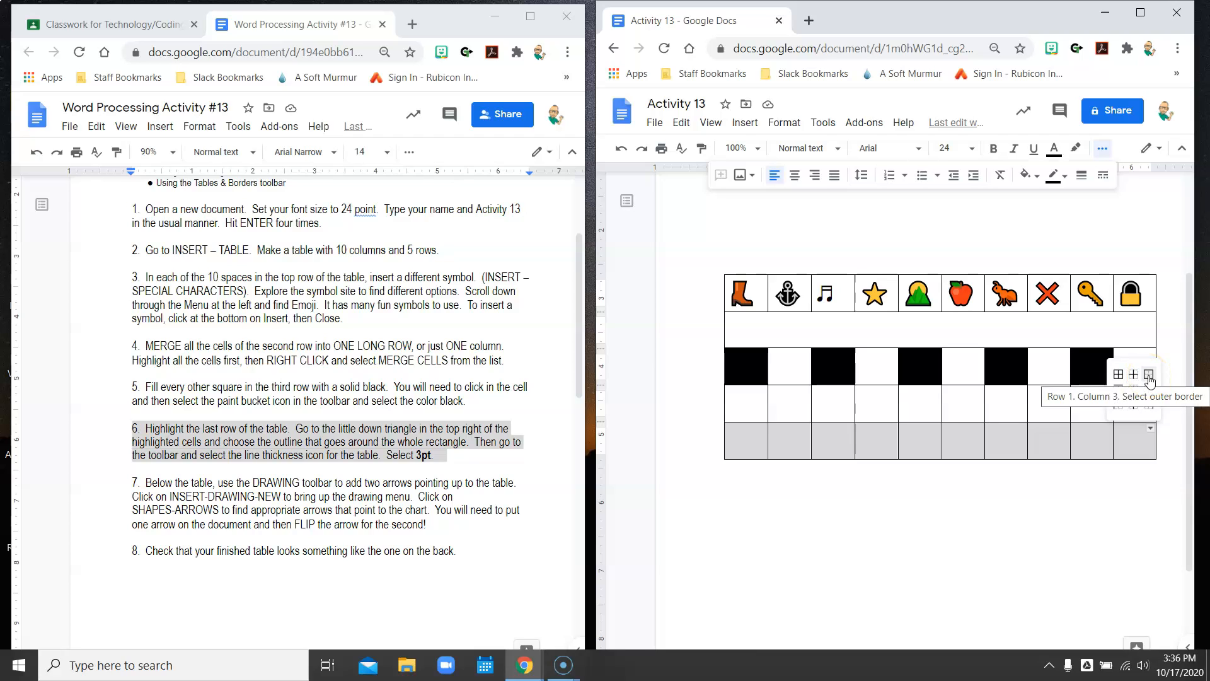
pyautogui.click(1148, 376)
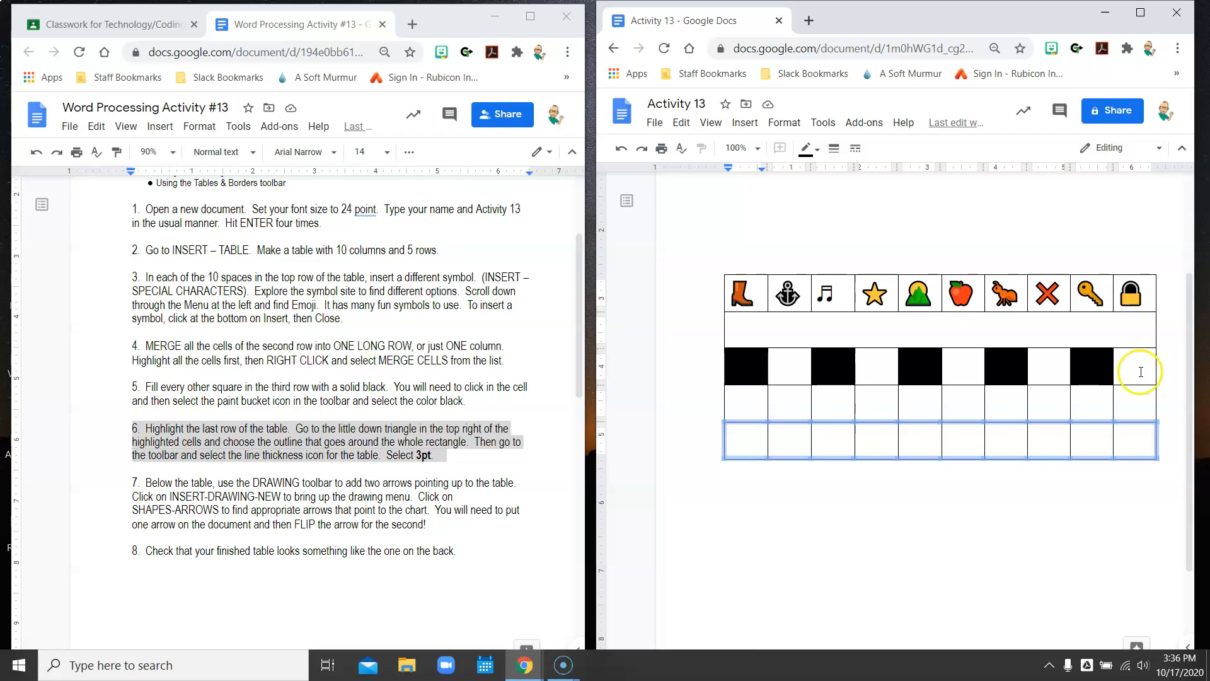
pyautogui.click(834, 150)
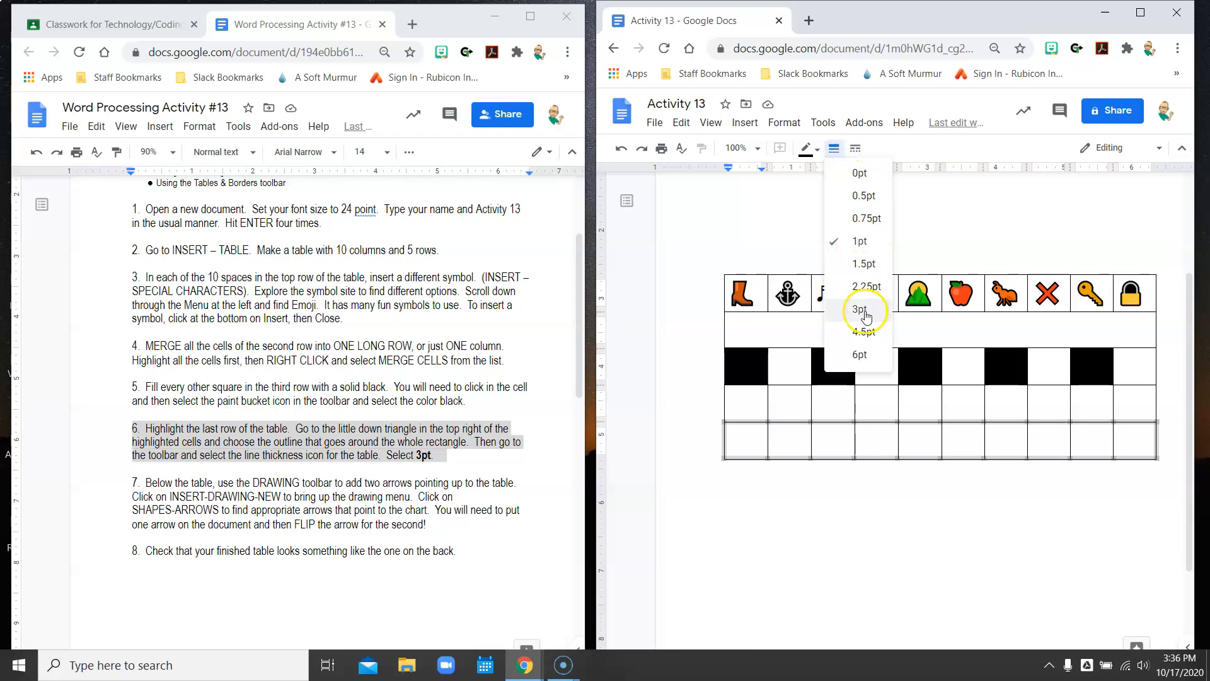
pyautogui.click(864, 340)
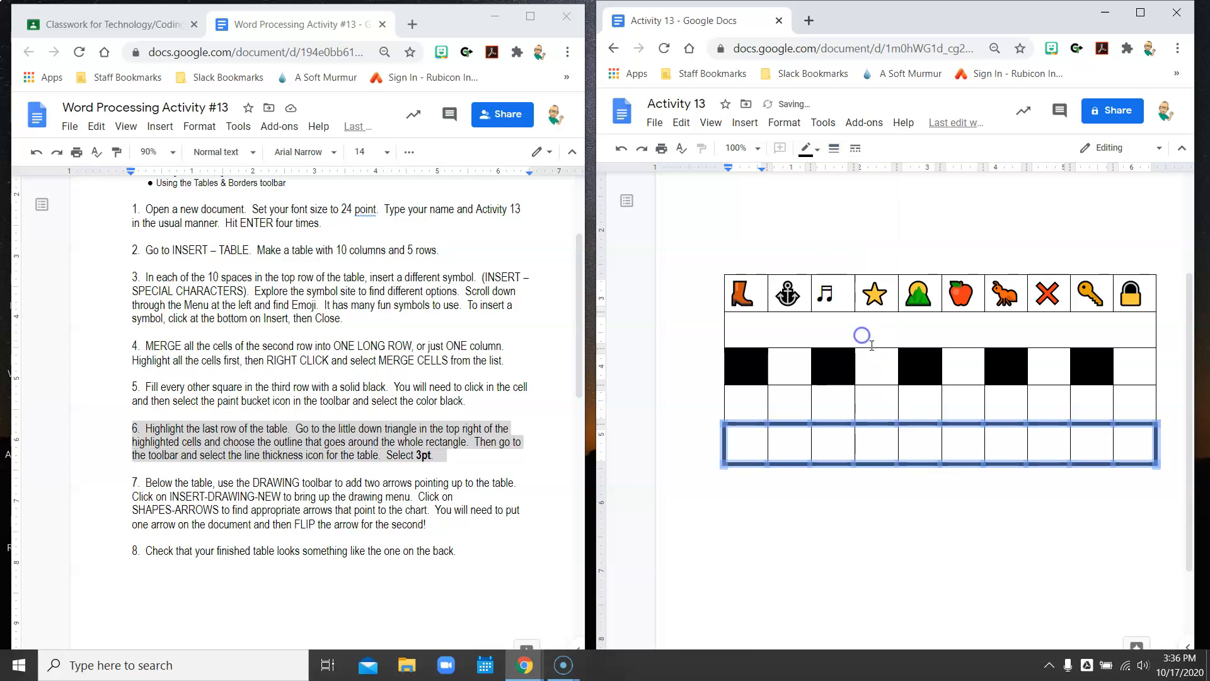
pyautogui.click(888, 536)
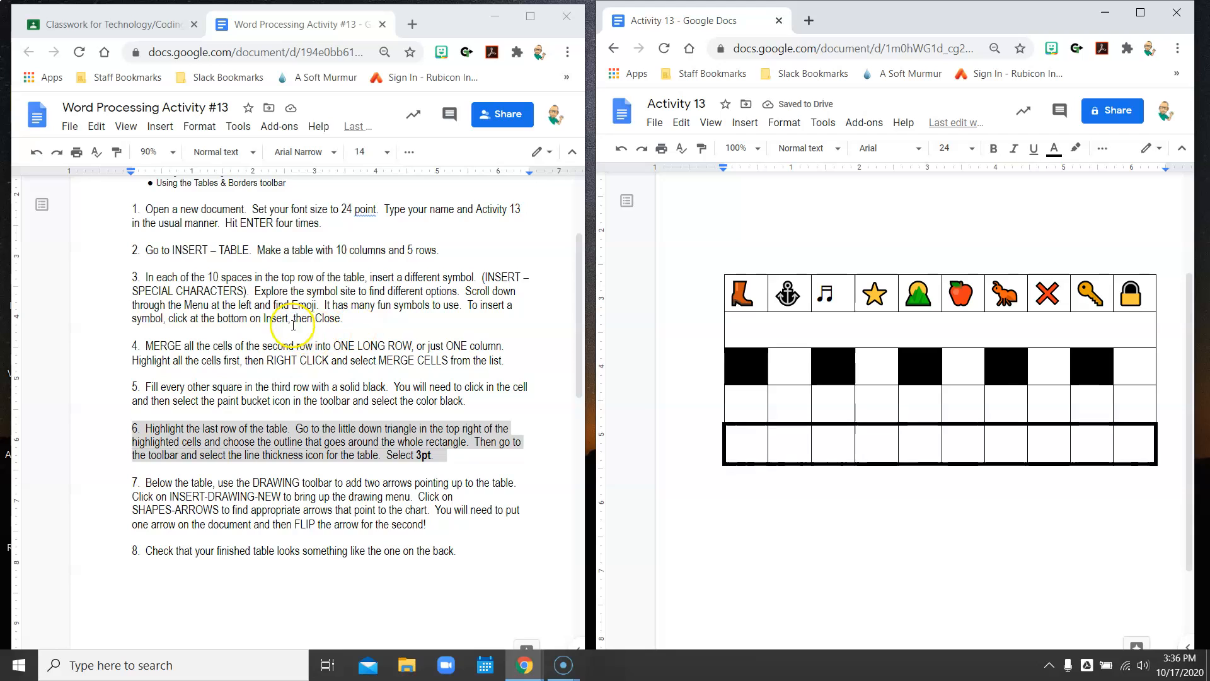
# Check the arrows in the teacher sample and highlight instruction 7 about adding two arrows below the table.
pyautogui.scroll(-10, 281, 275)
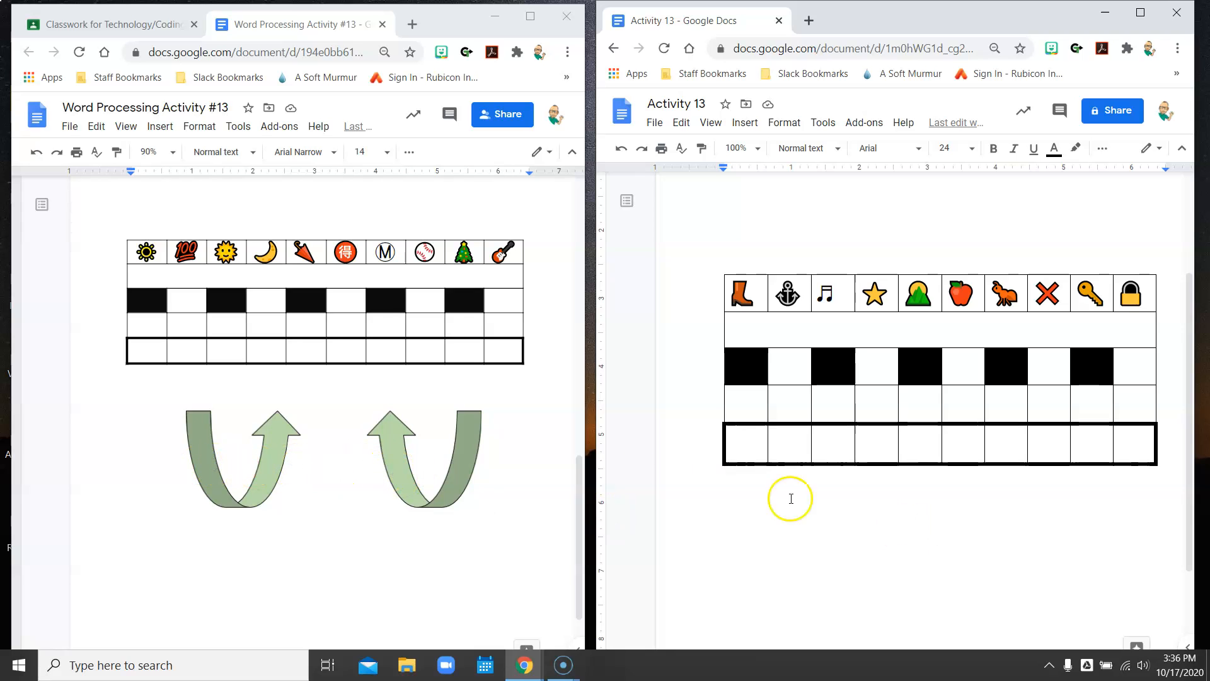
pyautogui.click(251, 455)
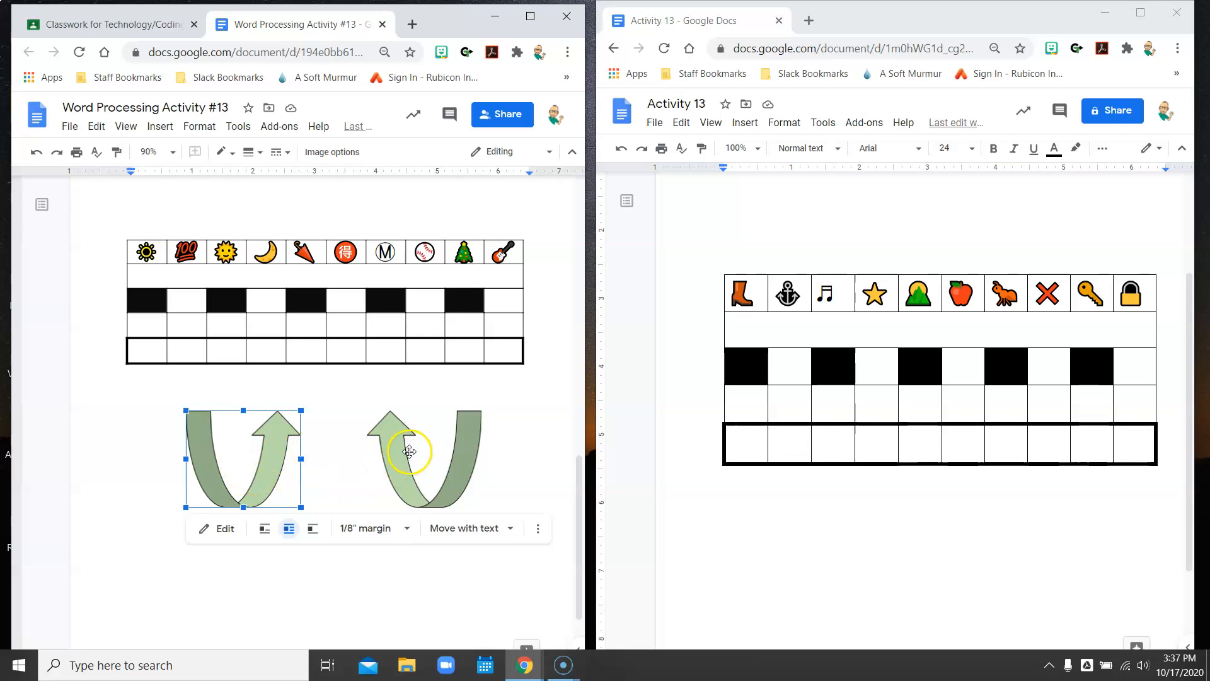
pyautogui.click(393, 563)
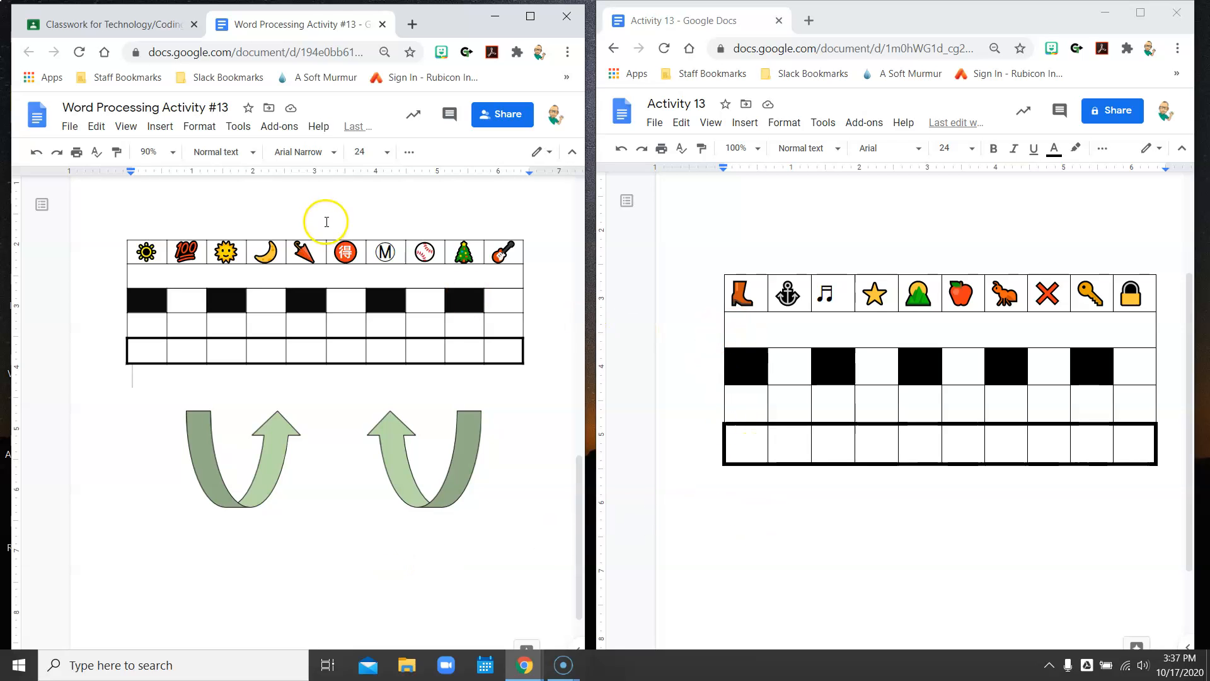
pyautogui.scroll(10, 418, 370)
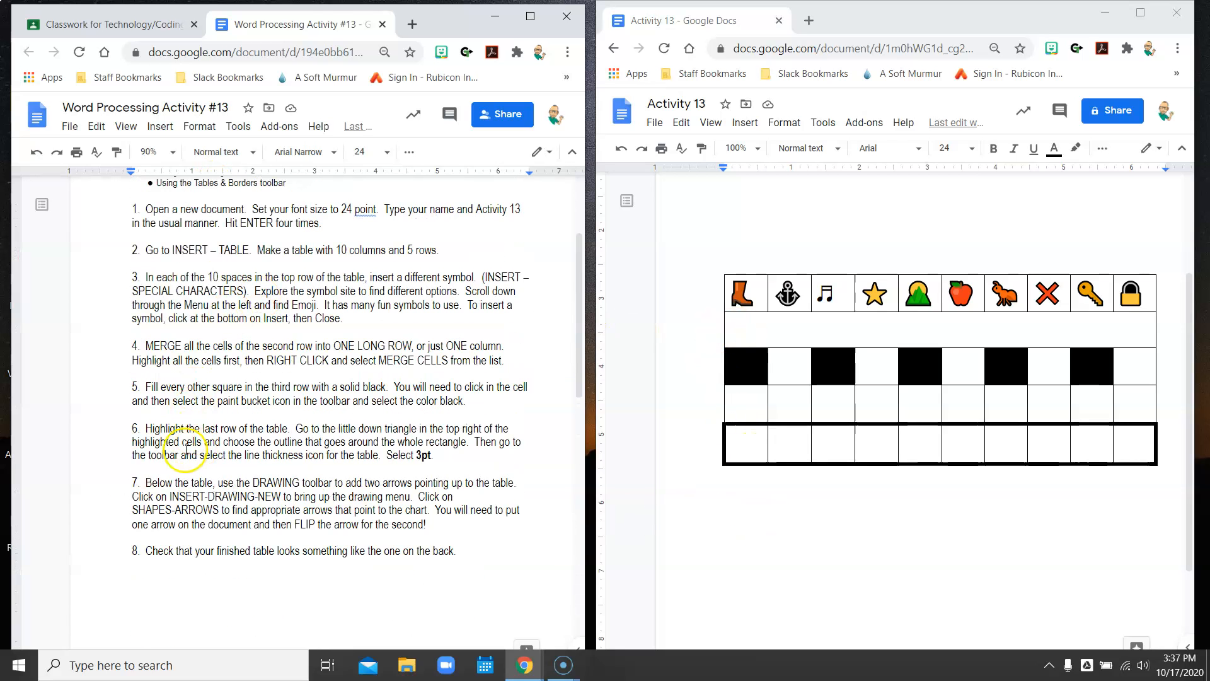
pyautogui.moveTo(126, 479); pyautogui.dragTo(442, 525)
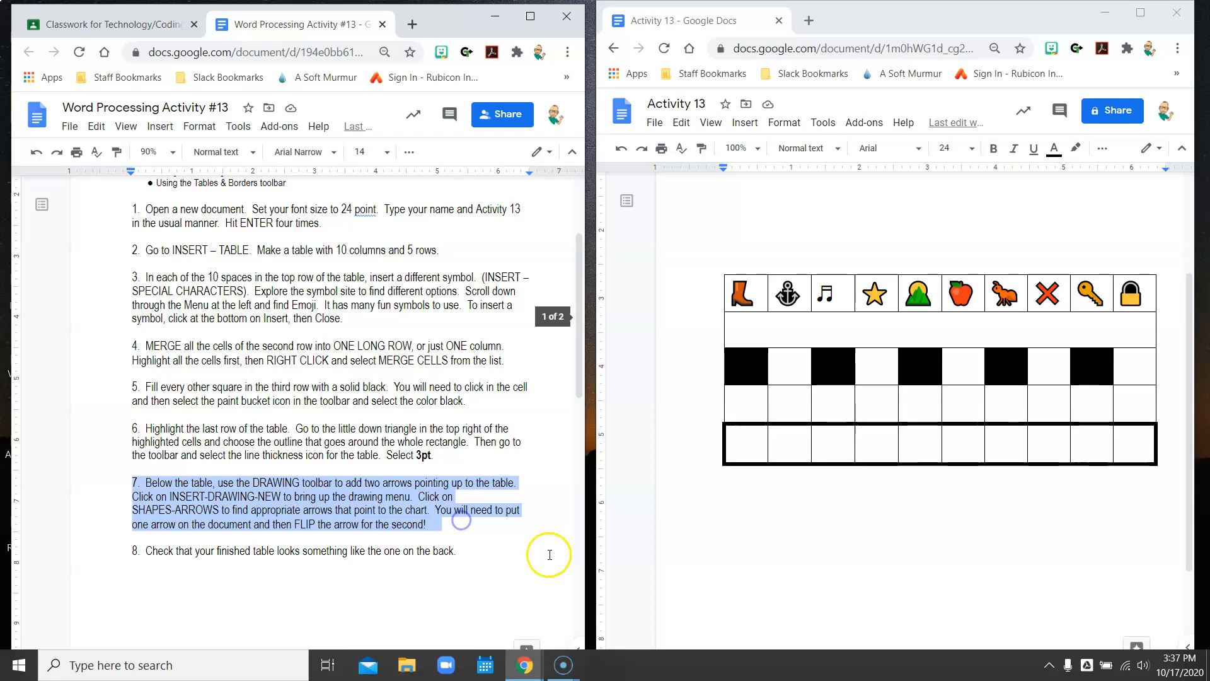
# Insert a new drawing below the table and draw a curved up arrow about 1.9 inches wide and 1.6 inches high.
pyautogui.scroll(-2, 882, 416)
pyautogui.click(825, 406)
pyautogui.click(767, 395)
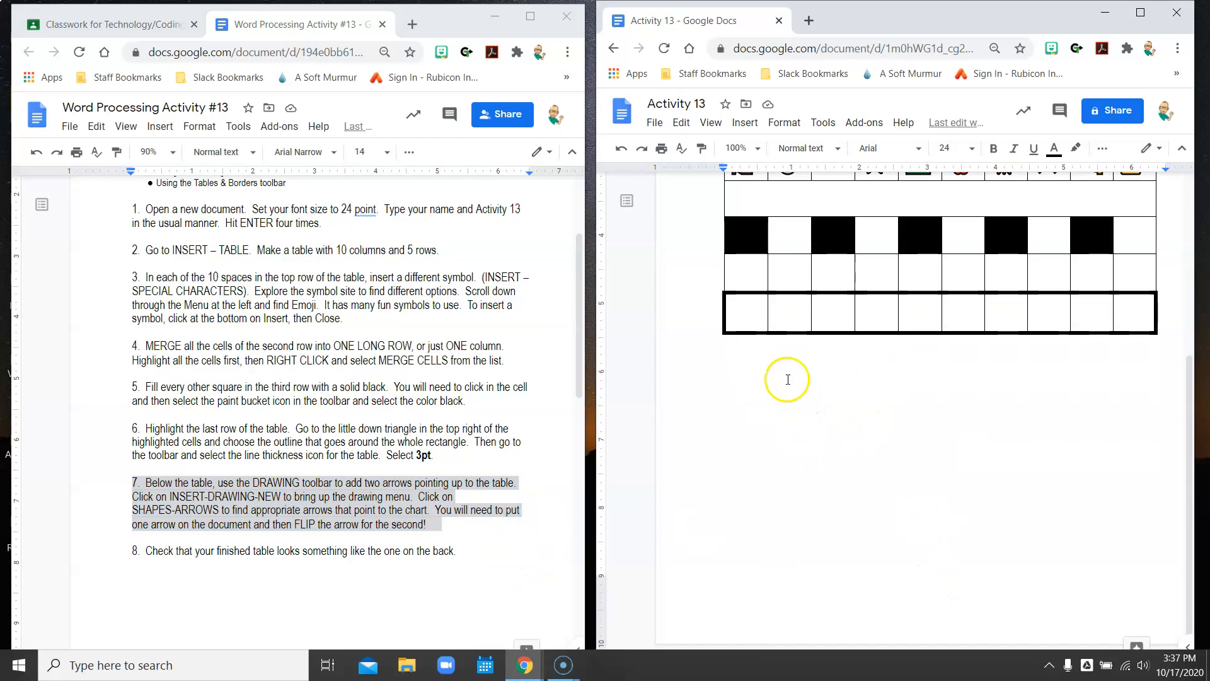
pyautogui.click(750, 124)
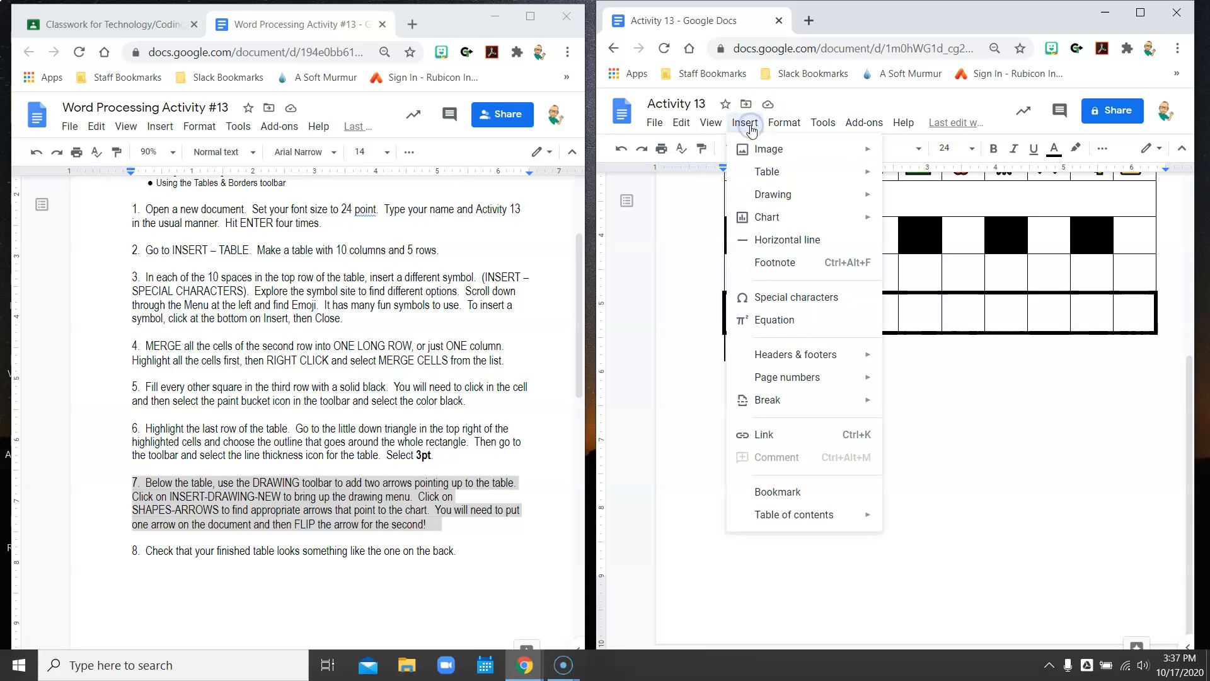
pyautogui.moveTo(775, 195)
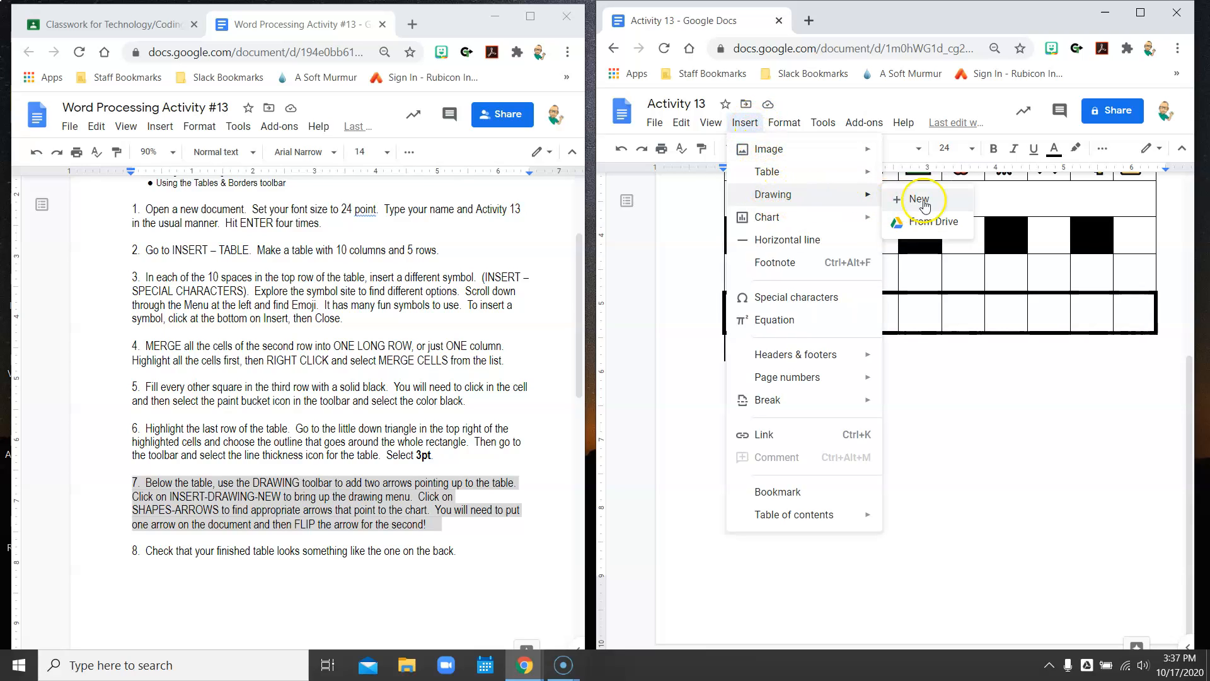
pyautogui.click(922, 200)
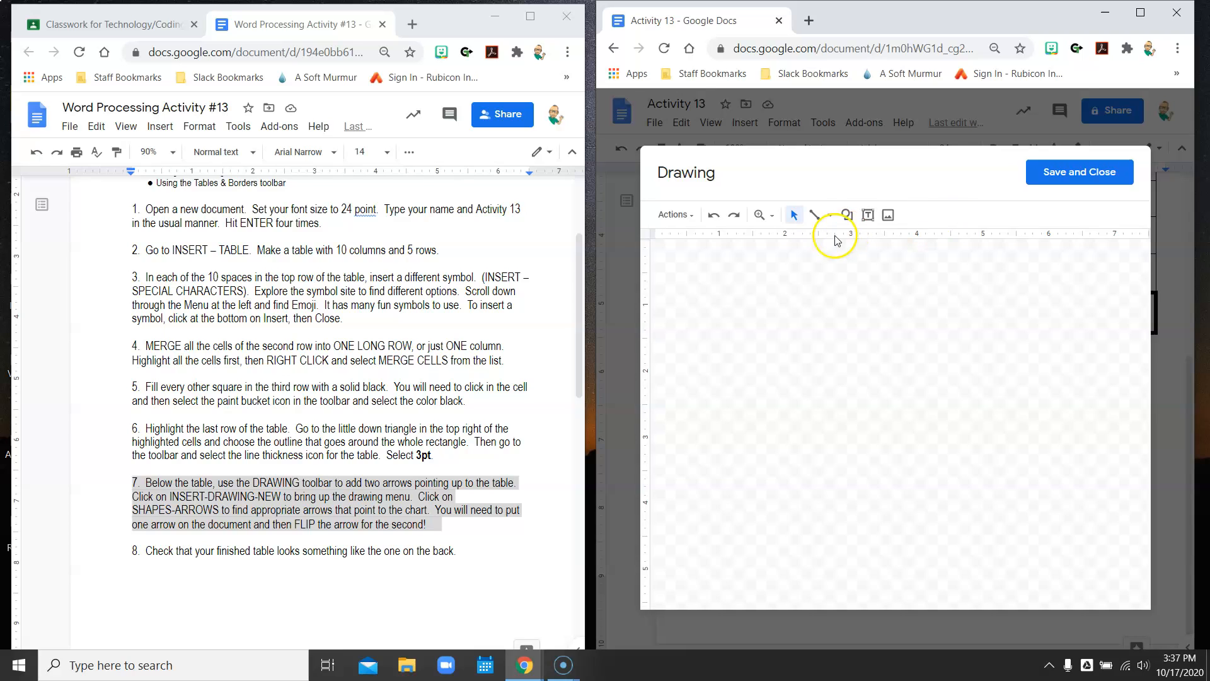
pyautogui.click(849, 216)
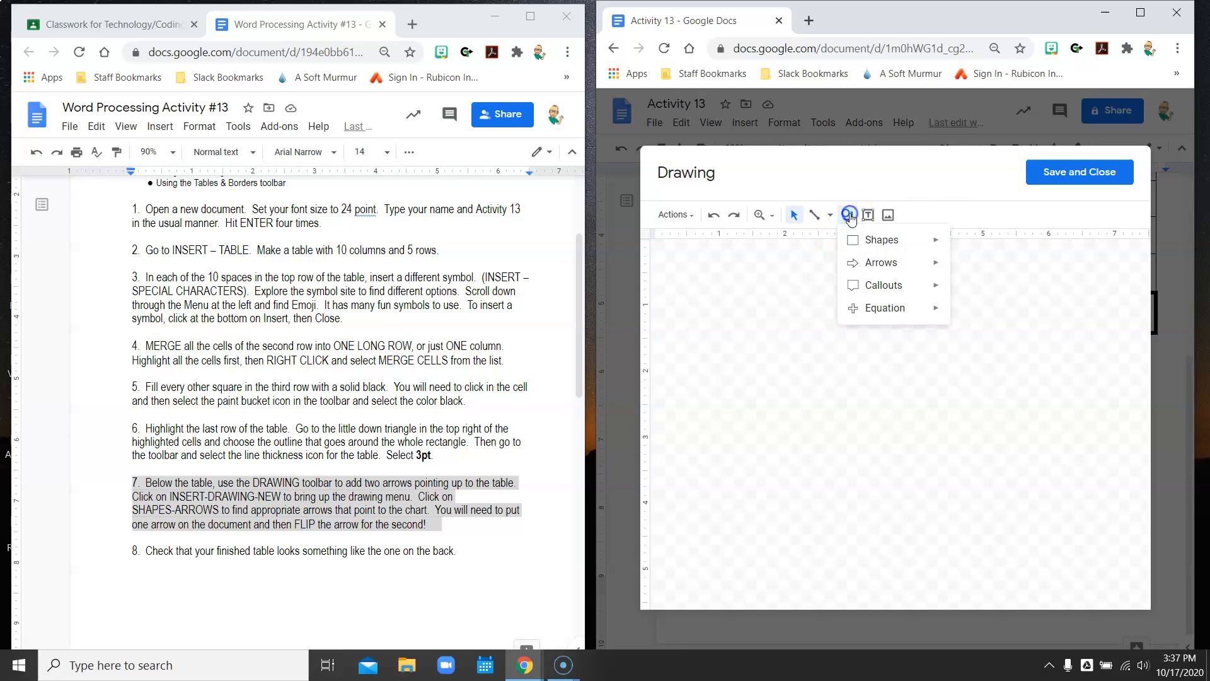
pyautogui.moveTo(900, 273)
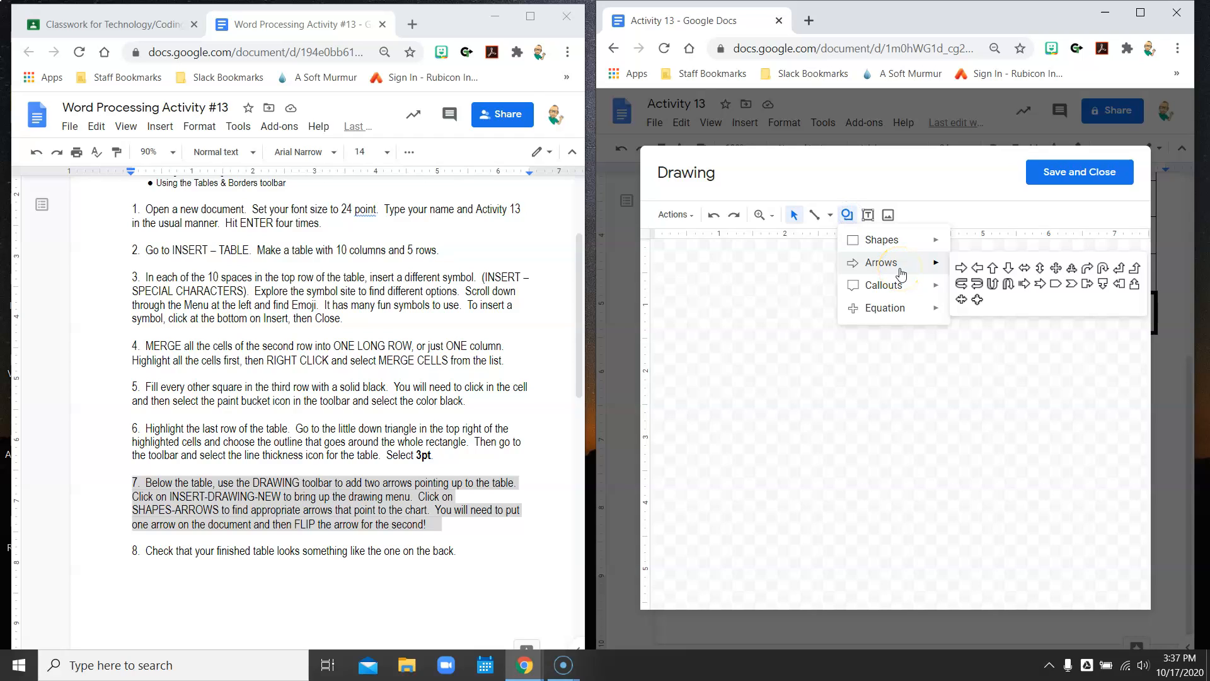
pyautogui.click(995, 286)
pyautogui.moveTo(709, 298)
pyautogui.mouseDown()
pyautogui.moveTo(791, 396)
pyautogui.moveTo(849, 407)
pyautogui.moveTo(816, 407)
pyautogui.moveTo(844, 404)
pyautogui.moveTo(832, 401)
pyautogui.mouseUp()
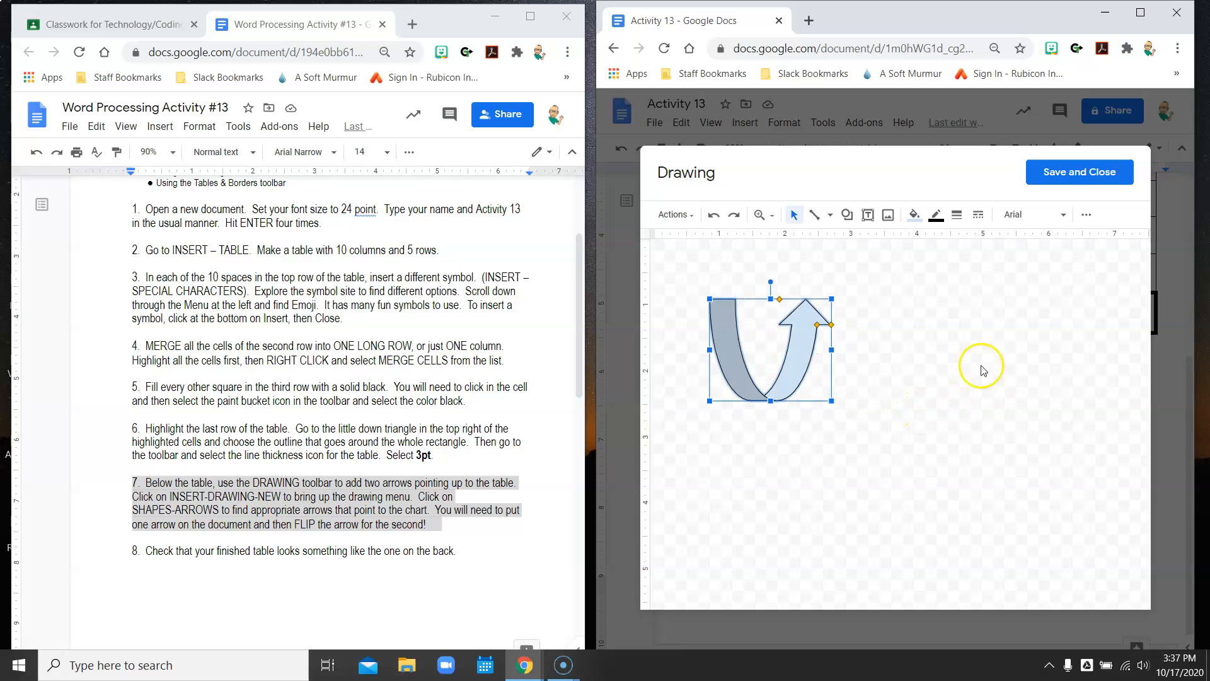
# Fill the curved arrow with light green and save the drawing into the document.
pyautogui.click(914, 215)
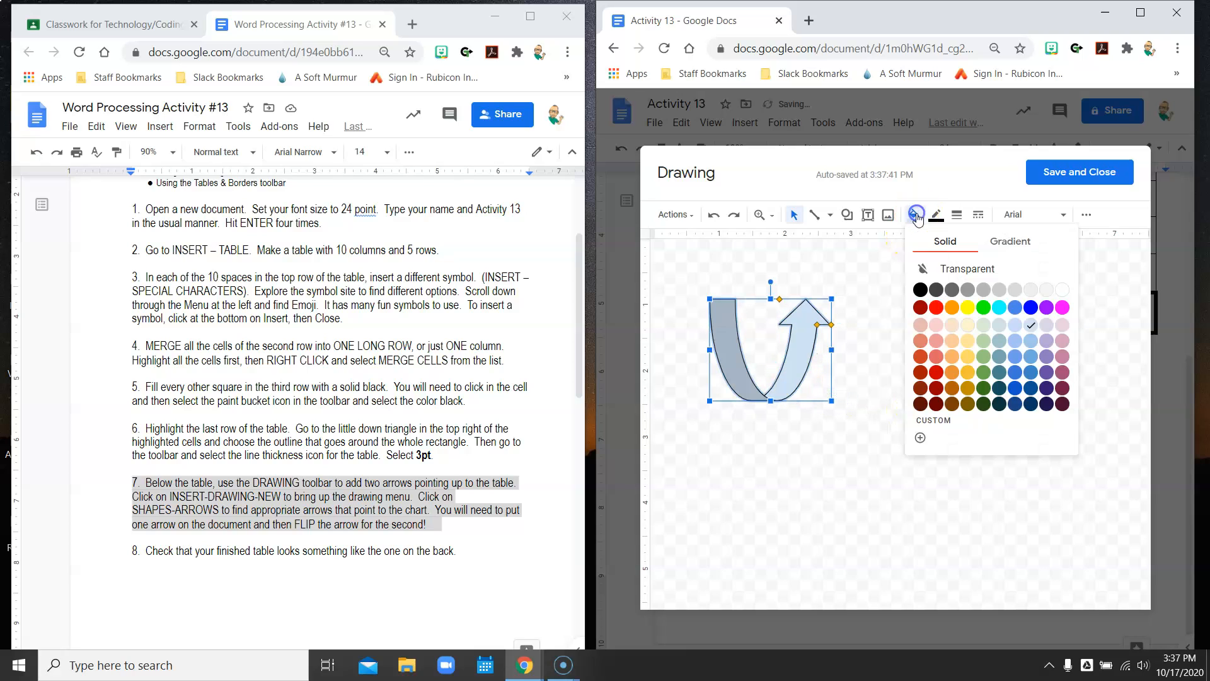
pyautogui.click(988, 327)
pyautogui.click(926, 424)
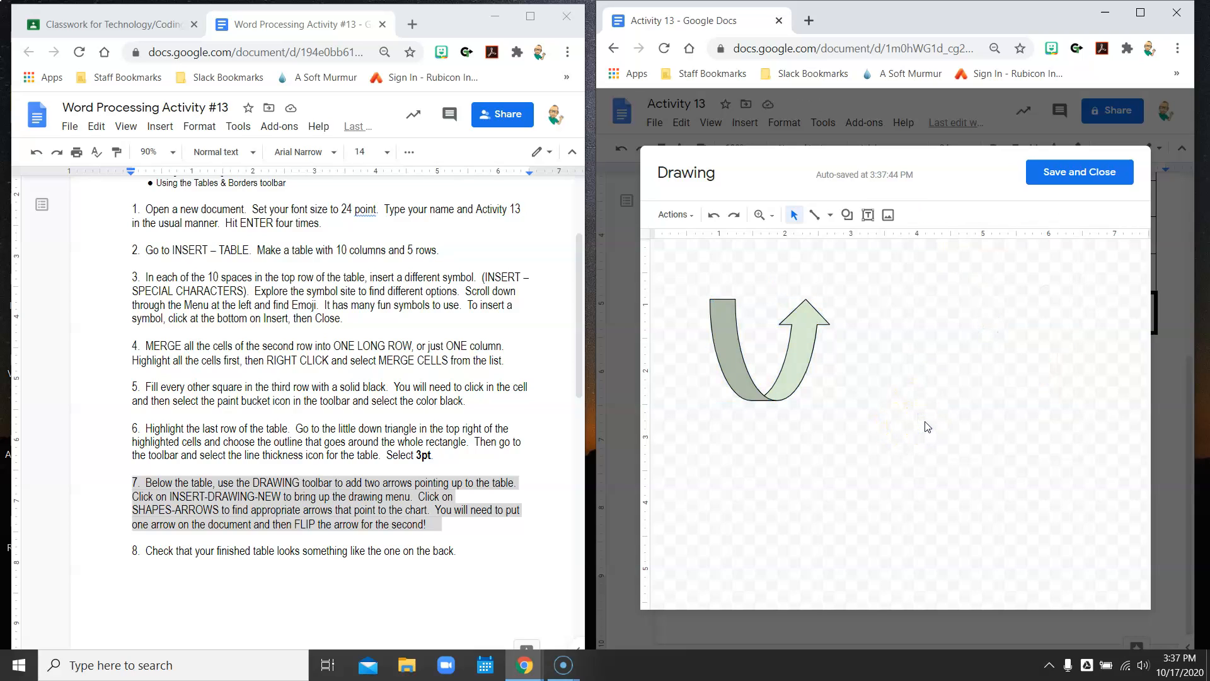
pyautogui.click(1086, 173)
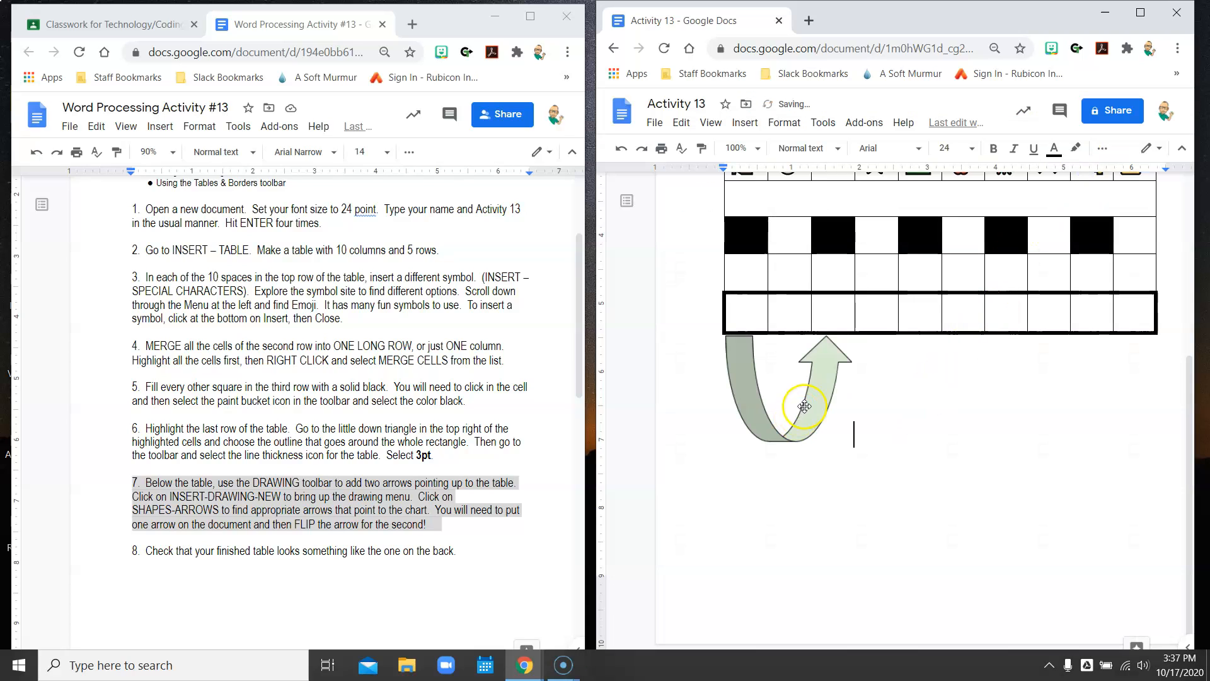
pyautogui.click(817, 401)
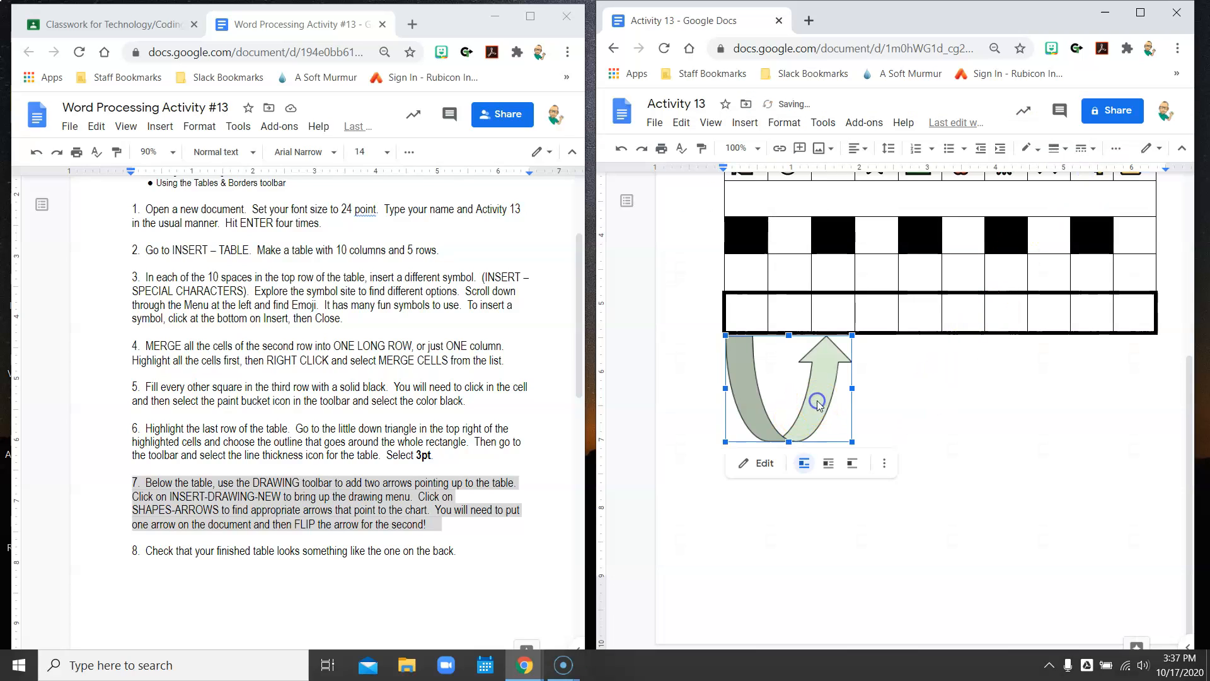
pyautogui.click(830, 470)
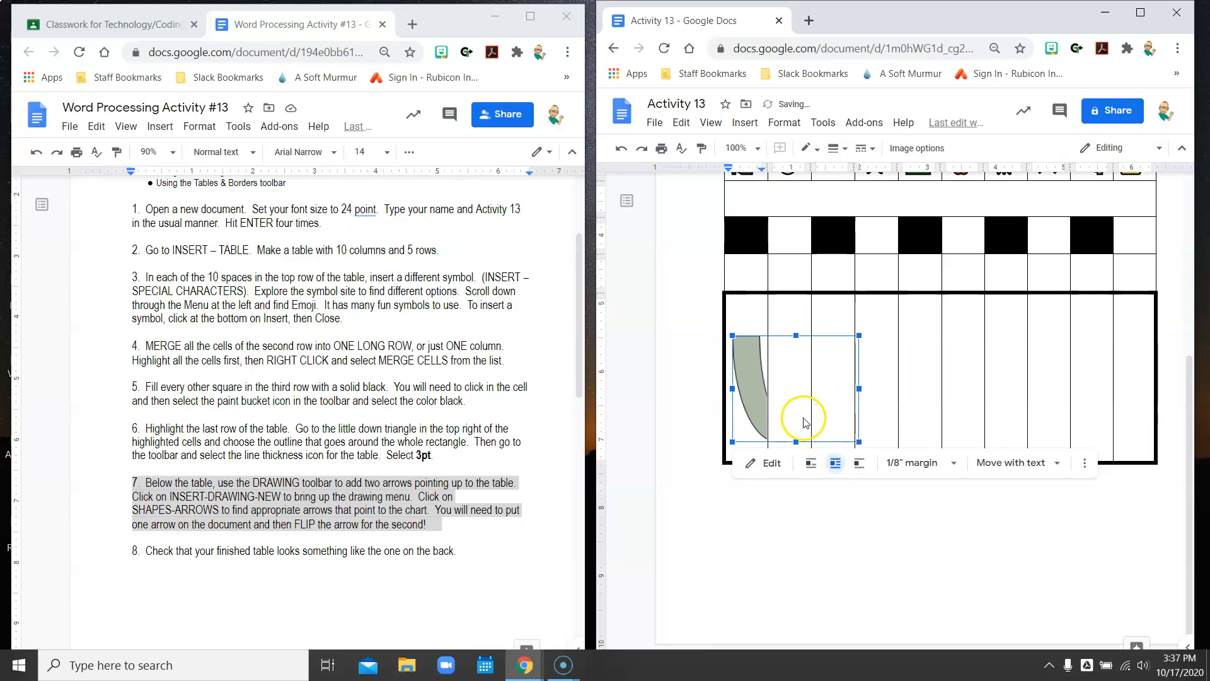
pyautogui.click(625, 150)
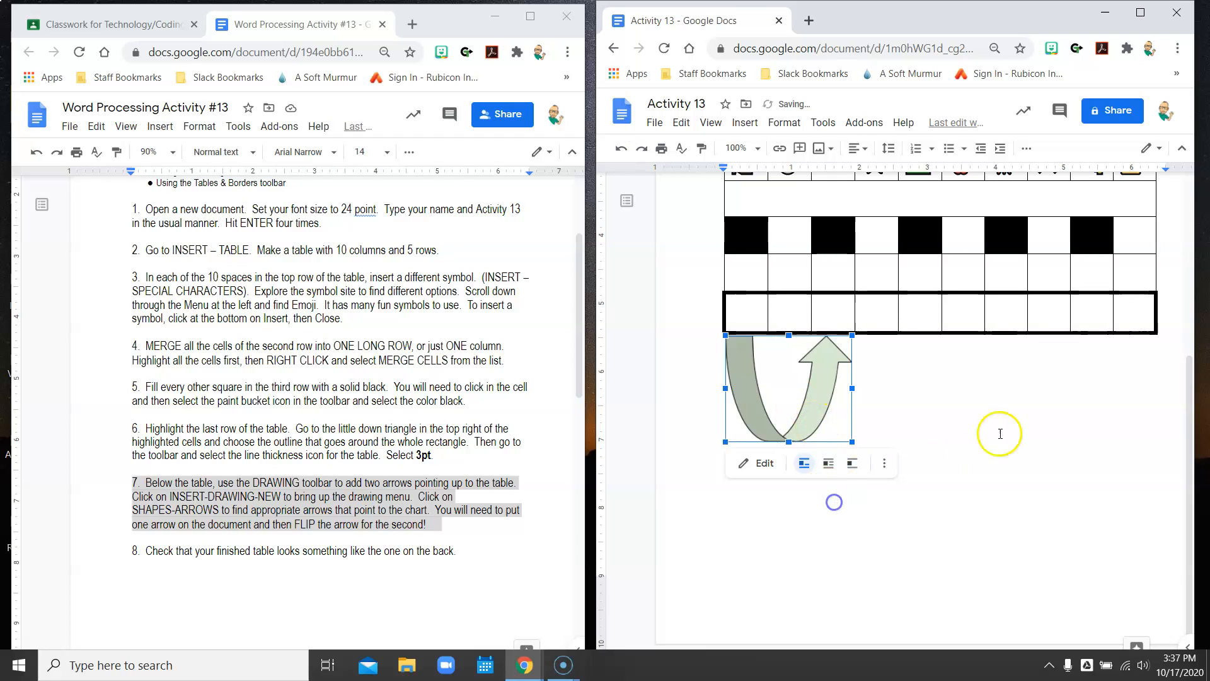
pyautogui.click(1174, 331)
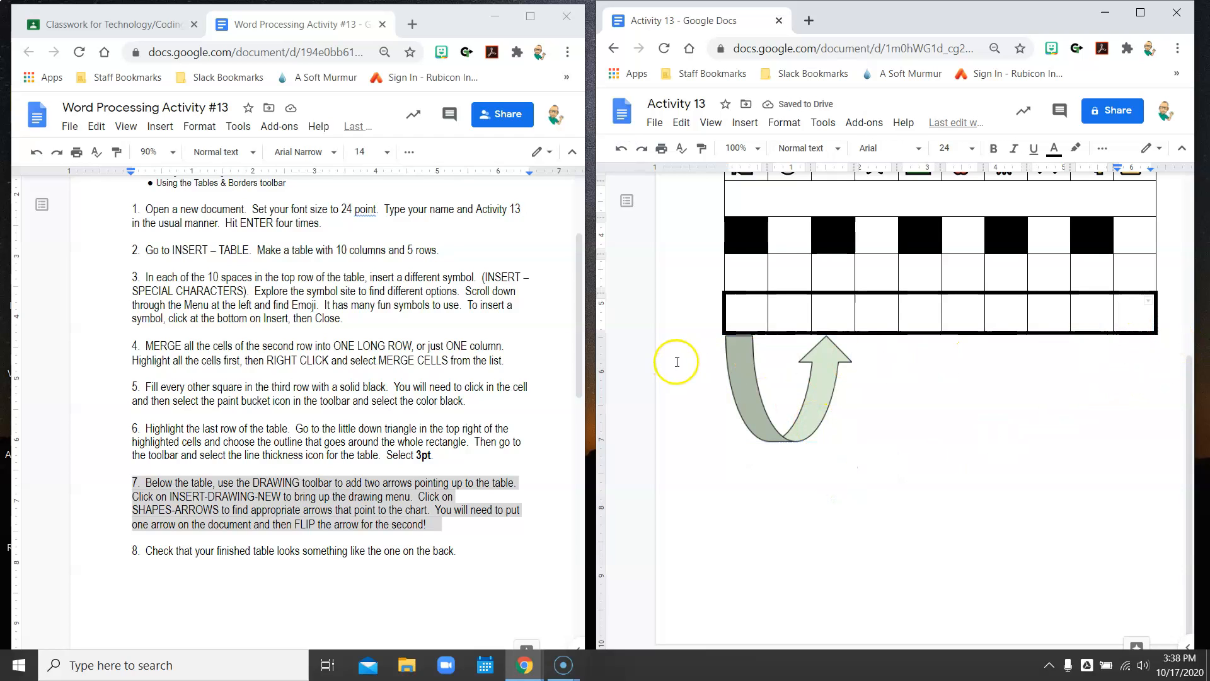
# Set the arrow drawing to wrap text and position it a little below the left half of the table.
pyautogui.click(726, 354)
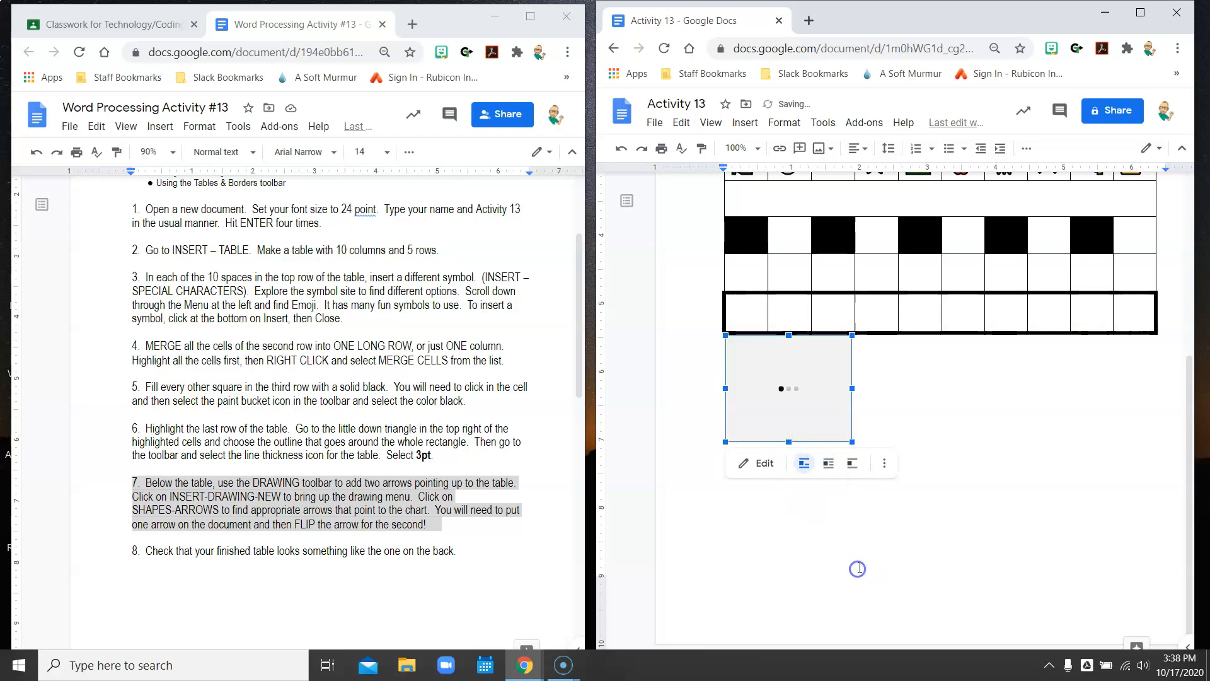
pyautogui.click(831, 467)
pyautogui.moveTo(768, 433); pyautogui.dragTo(777, 574)
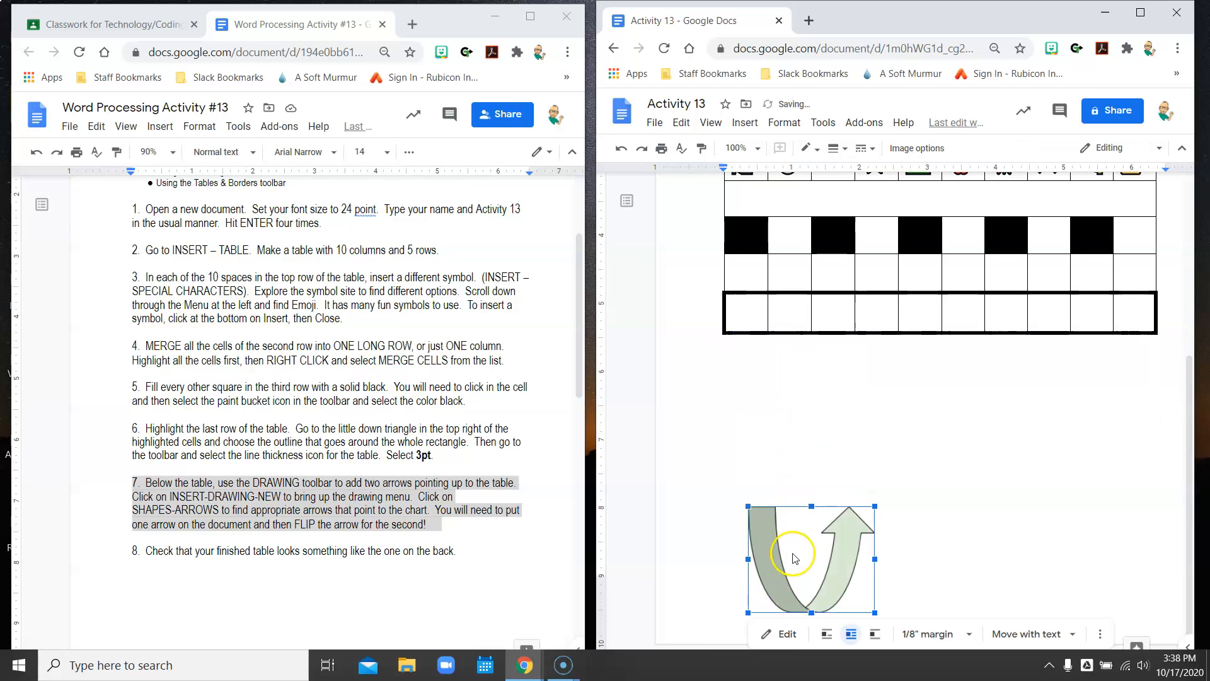
pyautogui.moveTo(845, 553)
pyautogui.mouseDown()
pyautogui.moveTo(854, 418)
pyautogui.moveTo(902, 442)
pyautogui.mouseUp()
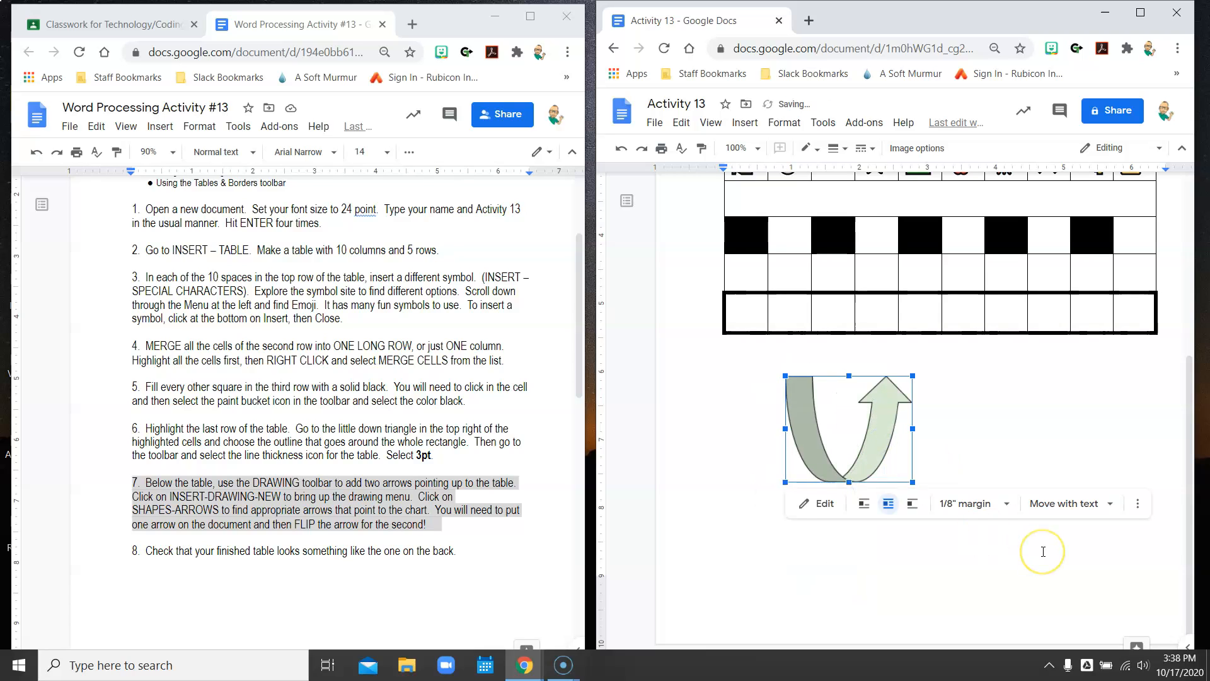
pyautogui.click(931, 548)
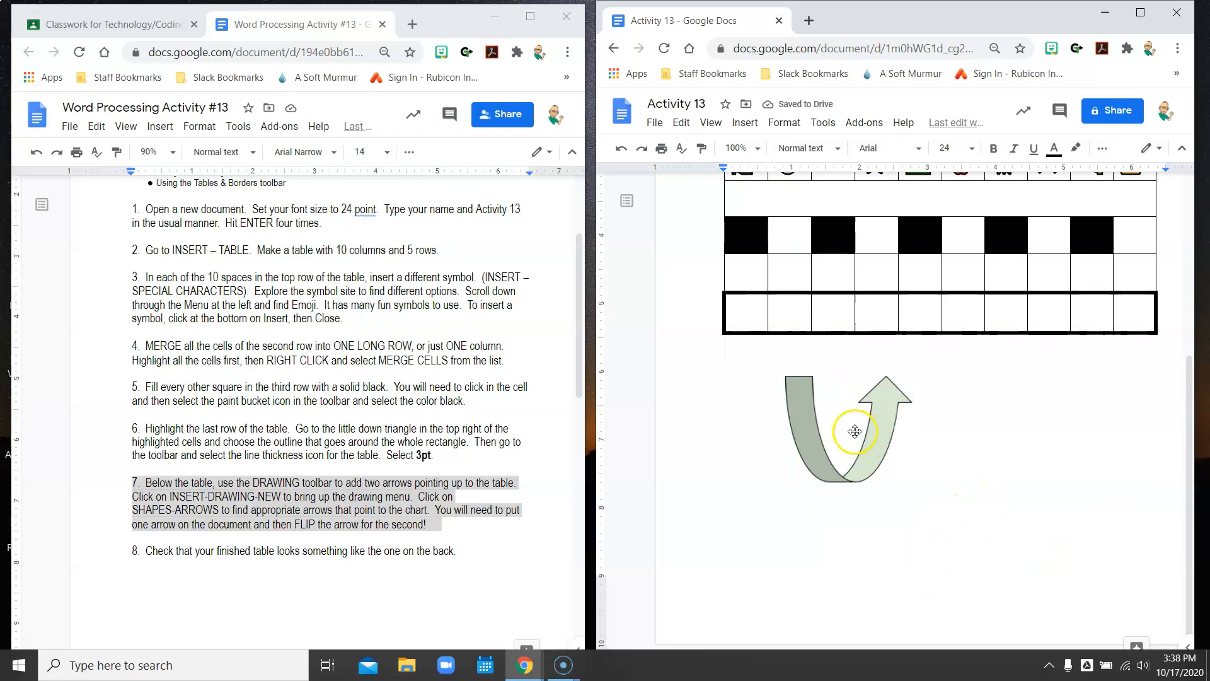
# Copy and paste the arrow drawing, placing the copy level with the original below the right half of the table.
pyautogui.click(832, 431)
pyautogui.click(884, 434)
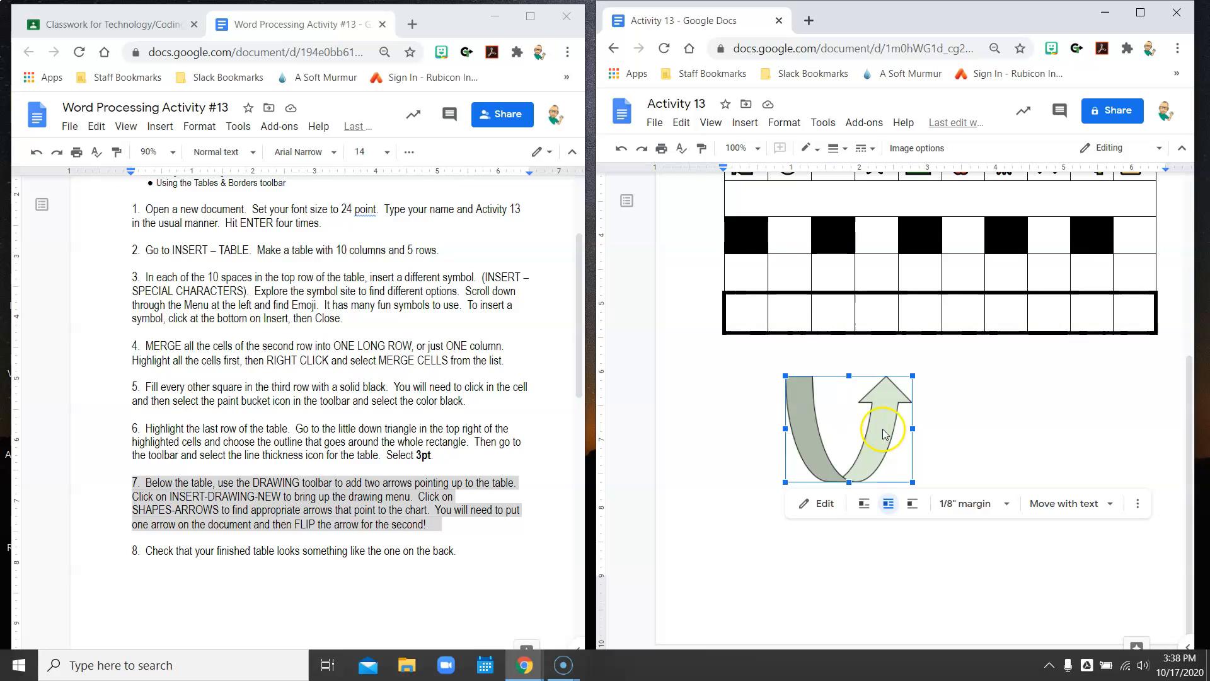
pyautogui.rightClick(880, 397)
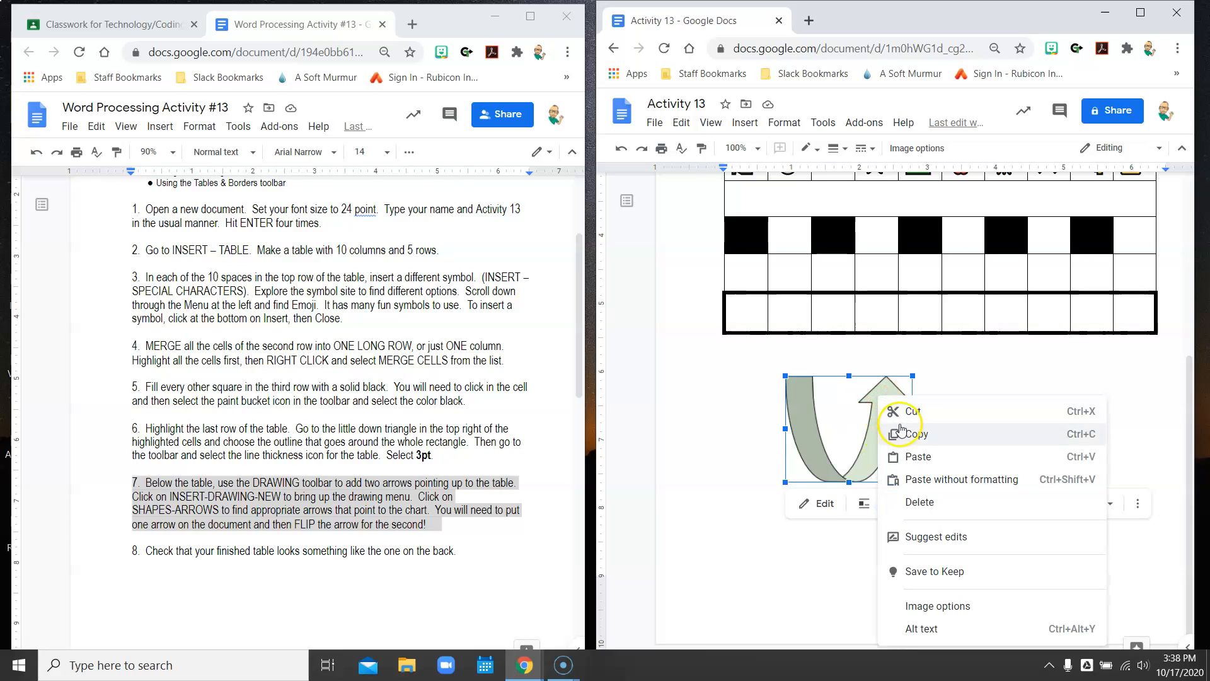
pyautogui.click(912, 440)
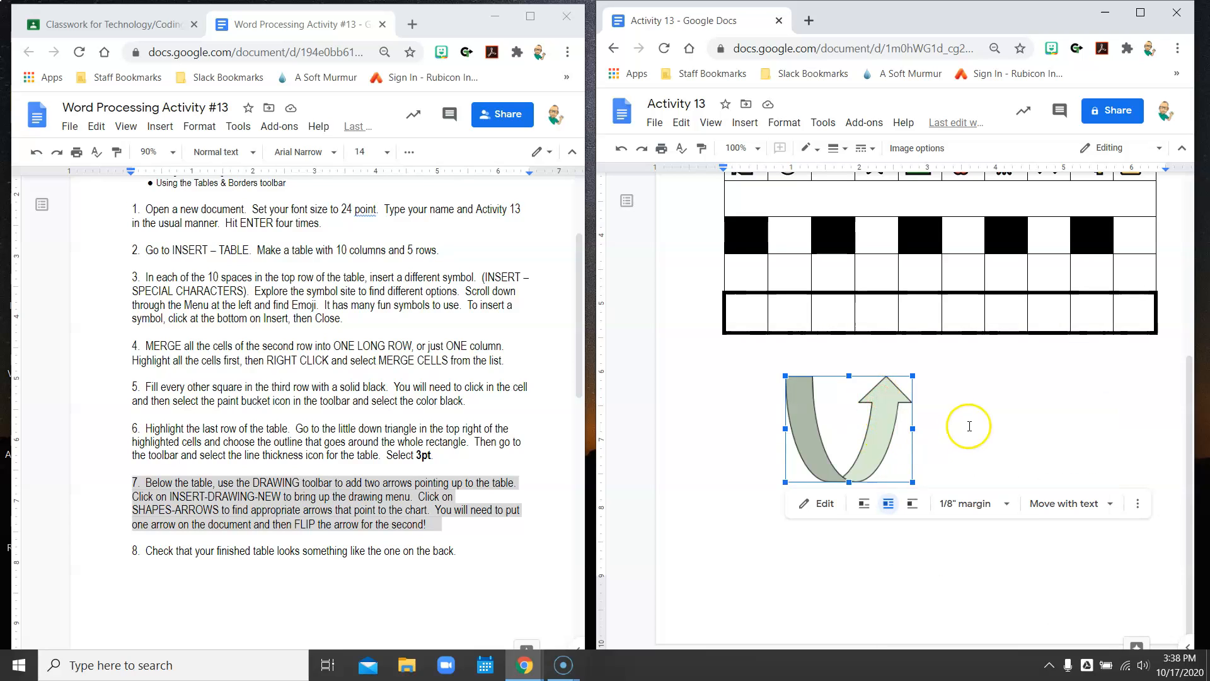
pyautogui.click(969, 426)
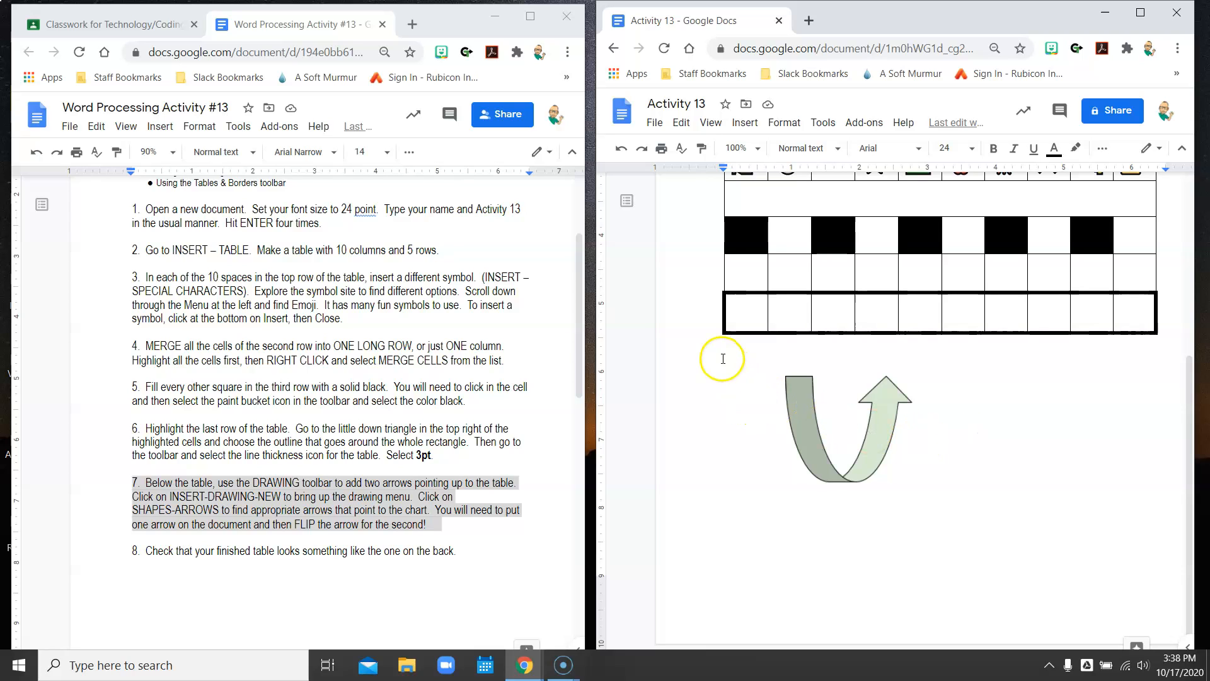
pyautogui.click(730, 382)
pyautogui.rightClick(948, 417)
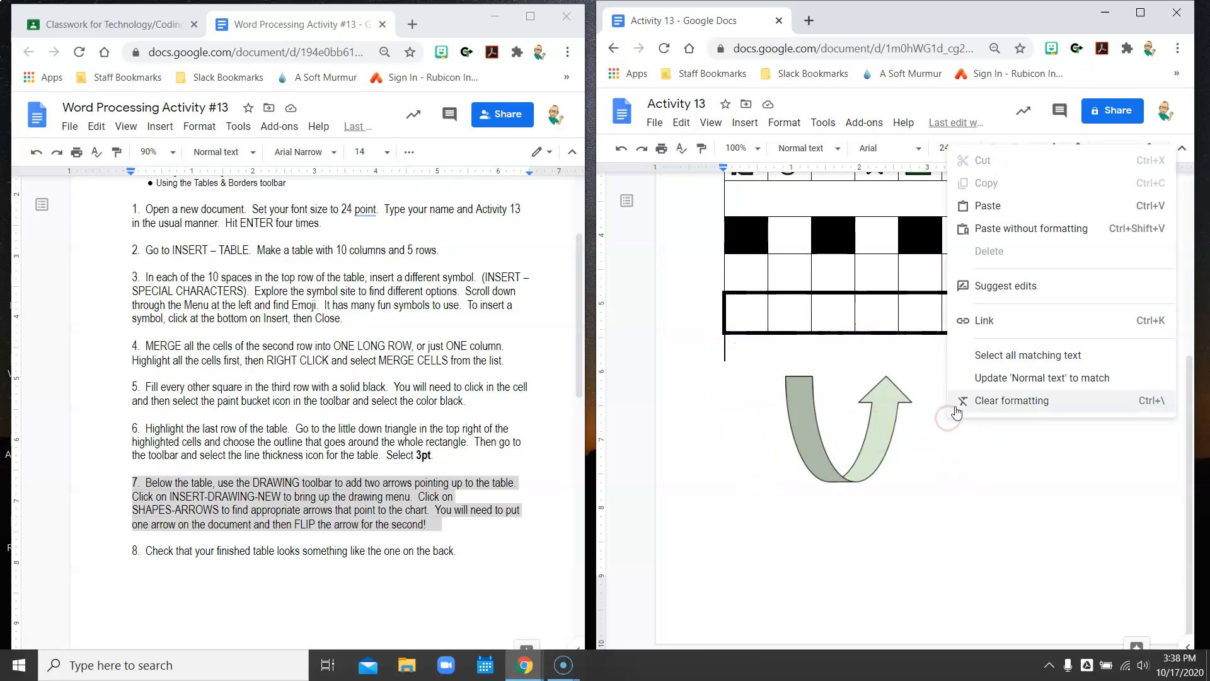
pyautogui.click(988, 208)
pyautogui.moveTo(794, 414); pyautogui.dragTo(1009, 450)
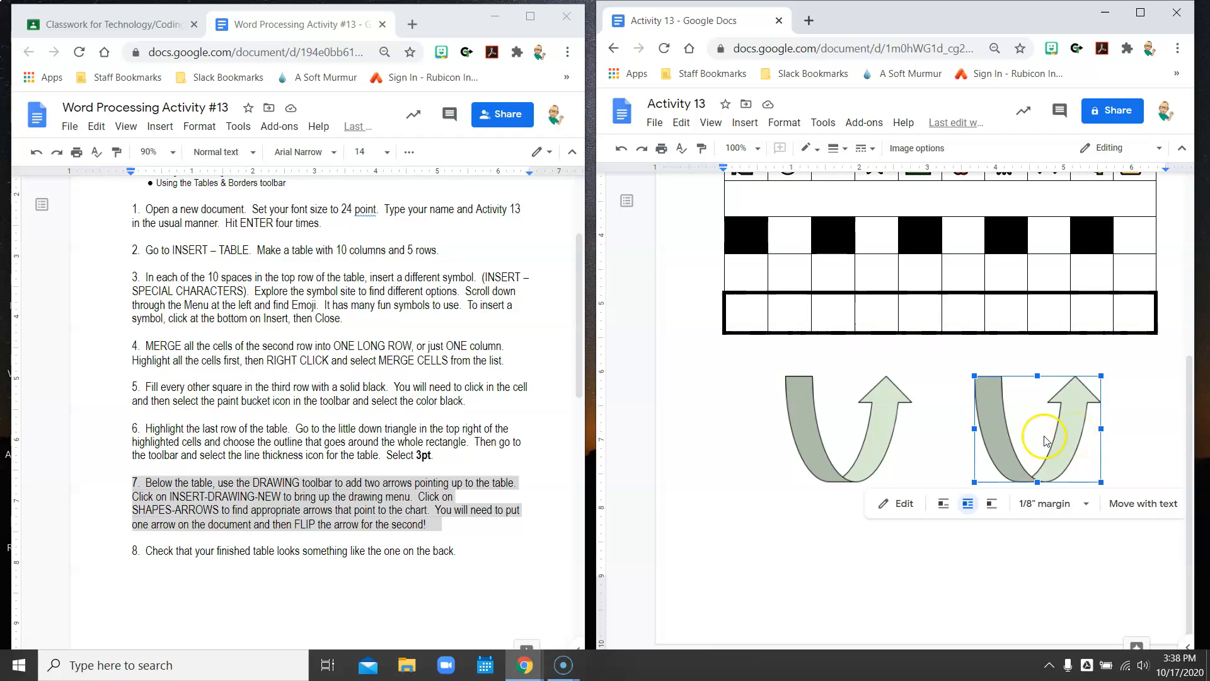
# Edit the copied arrow drawing to flip its arrow horizontally, and save it back into the document.
pyautogui.click(903, 507)
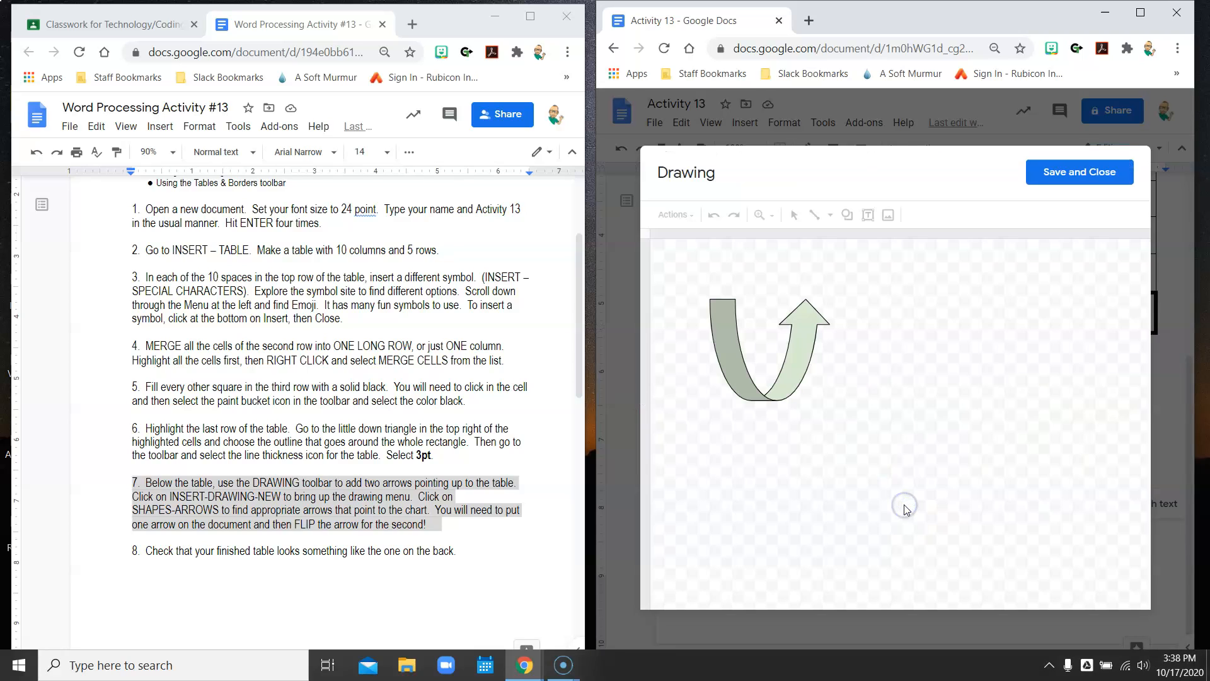
pyautogui.click(796, 335)
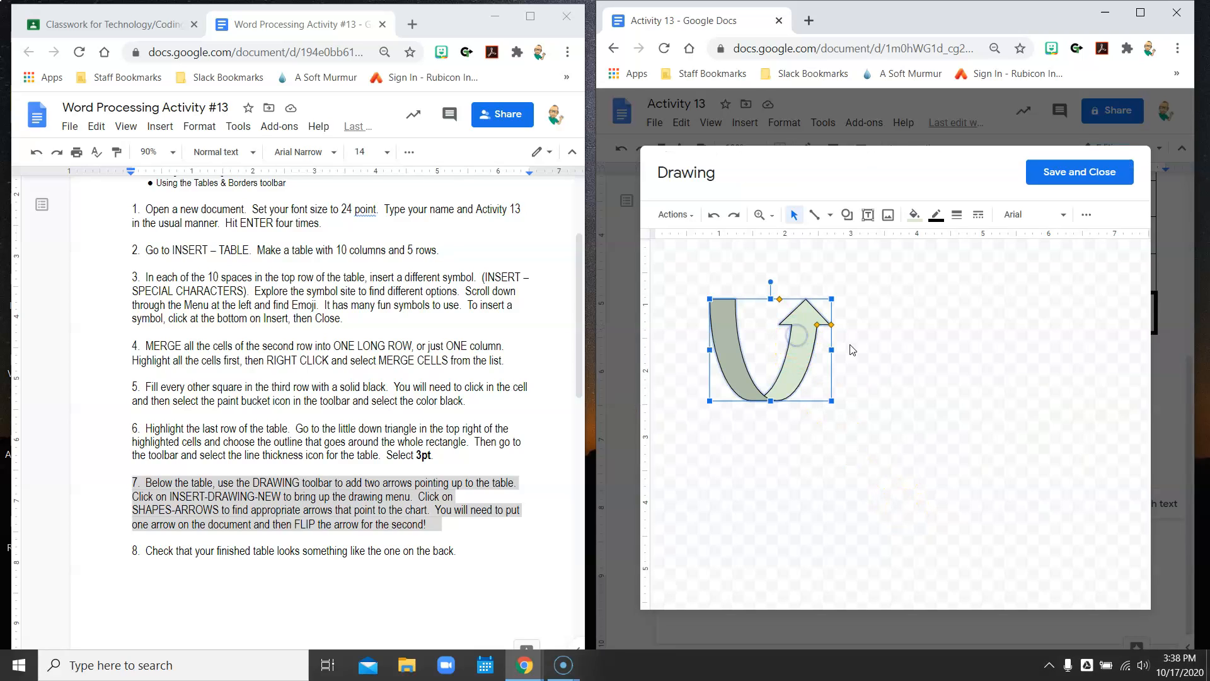
pyautogui.click(693, 216)
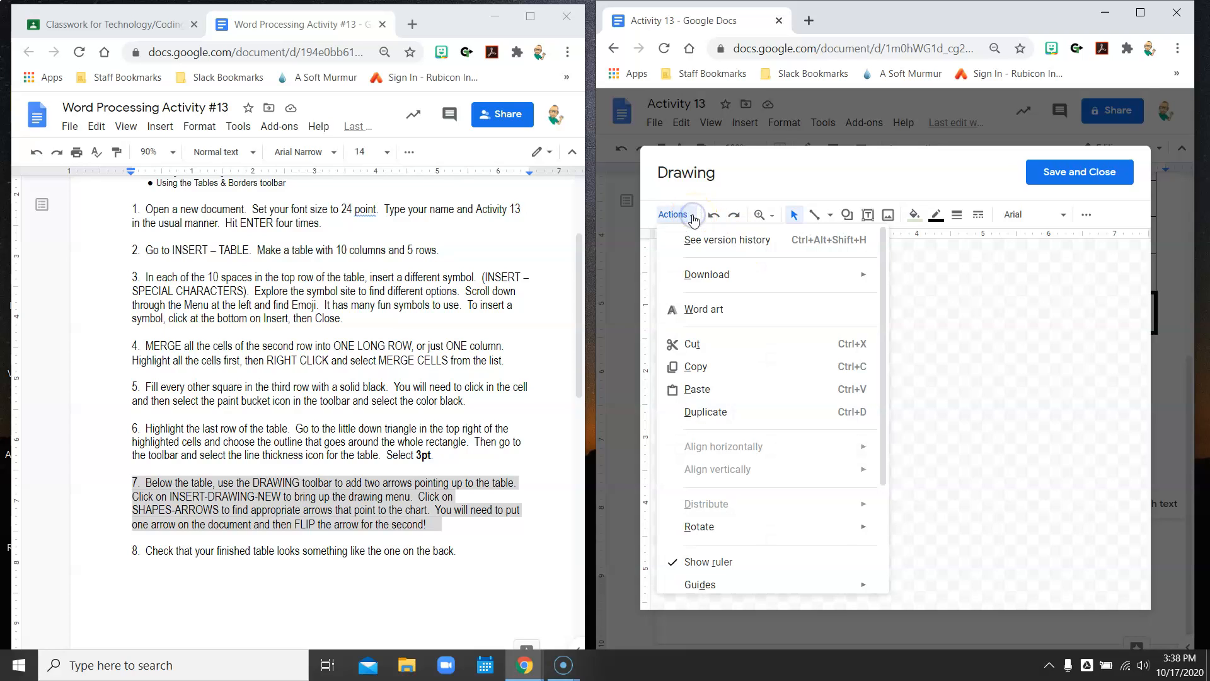
pyautogui.click(1018, 354)
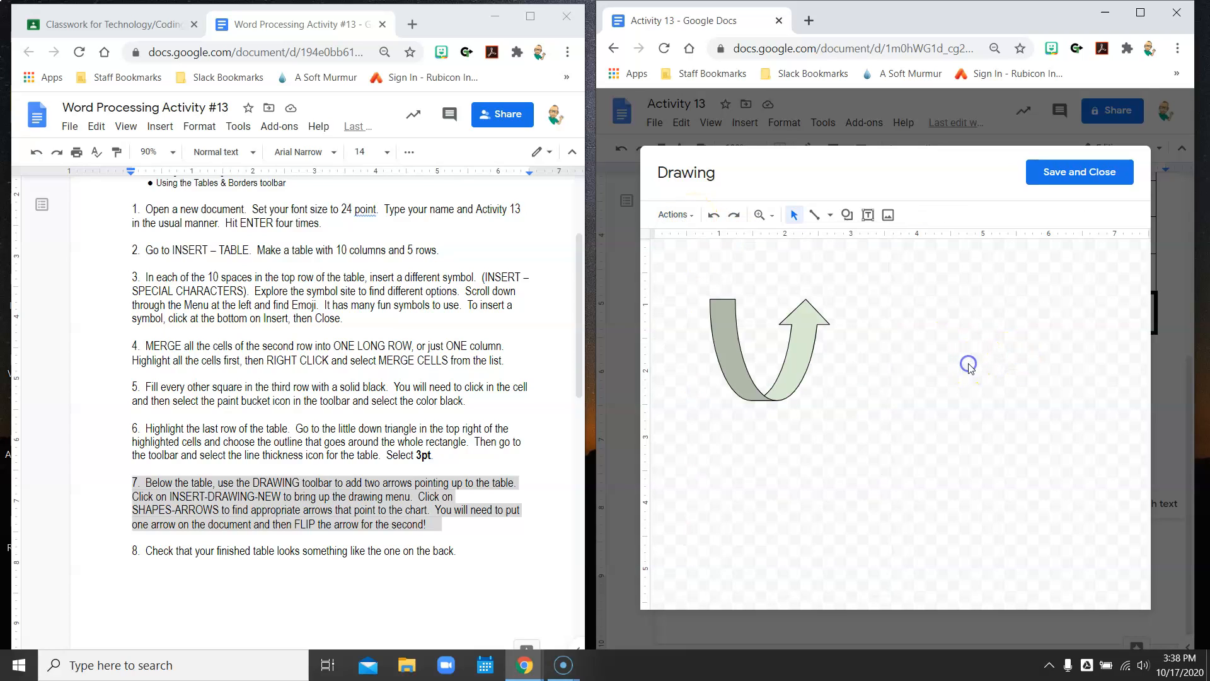
pyautogui.click(800, 350)
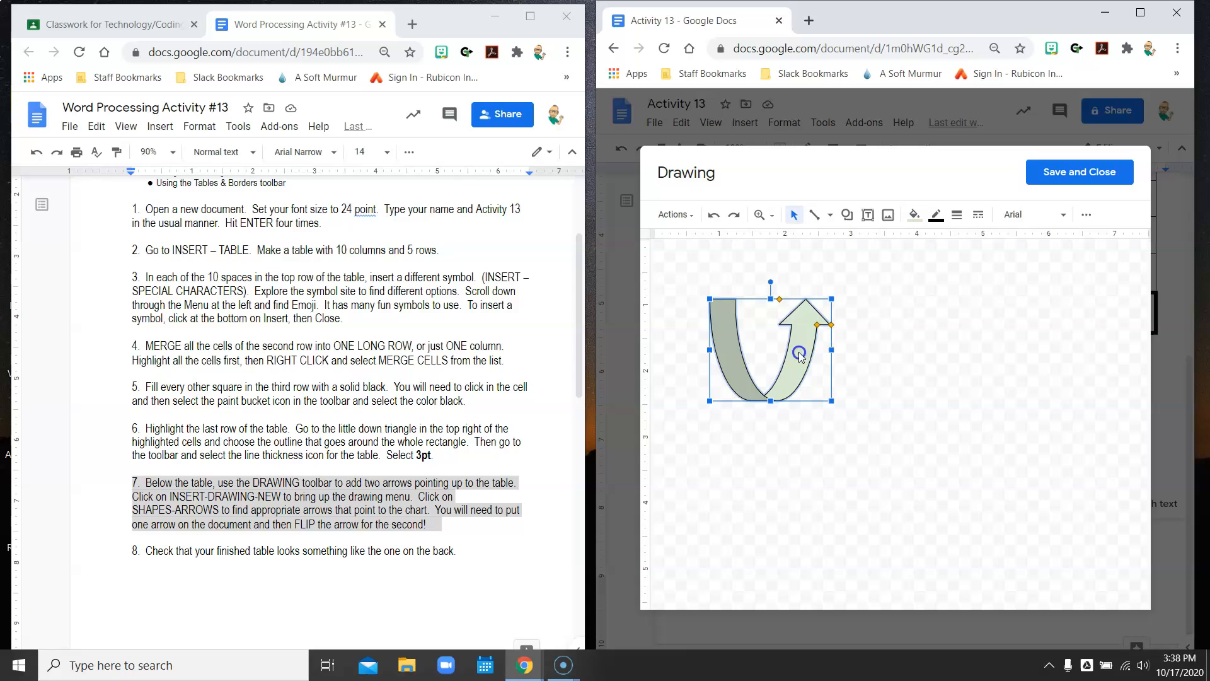
pyautogui.click(691, 216)
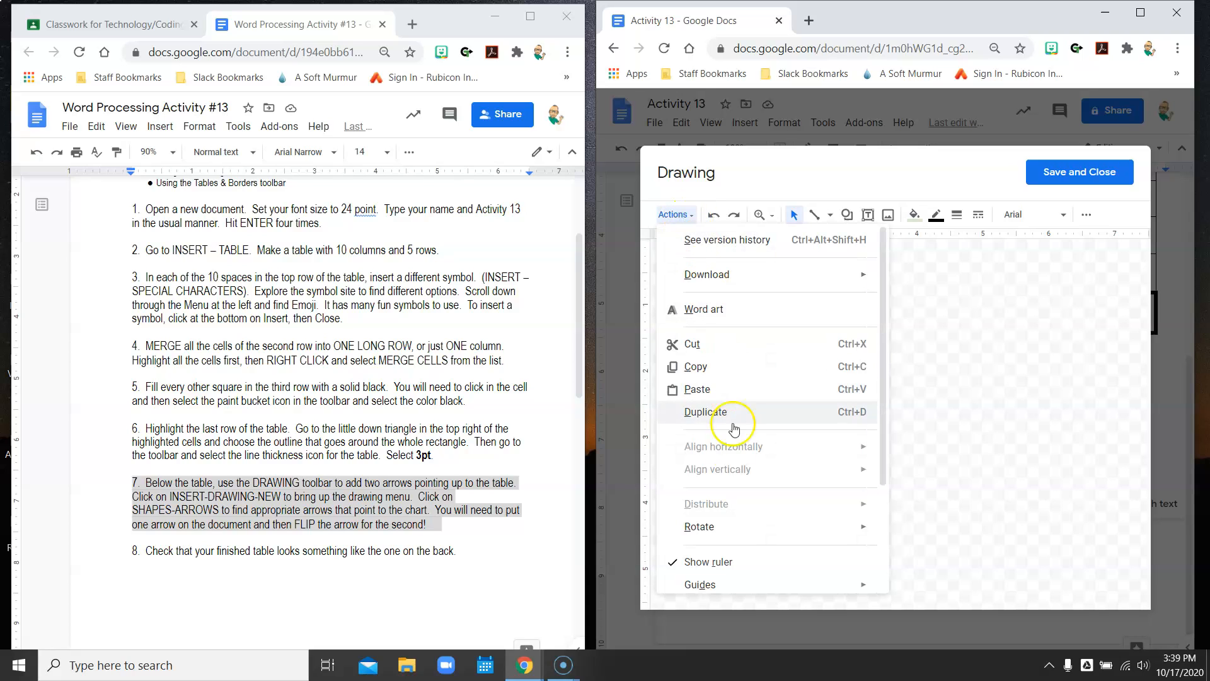
pyautogui.moveTo(736, 536)
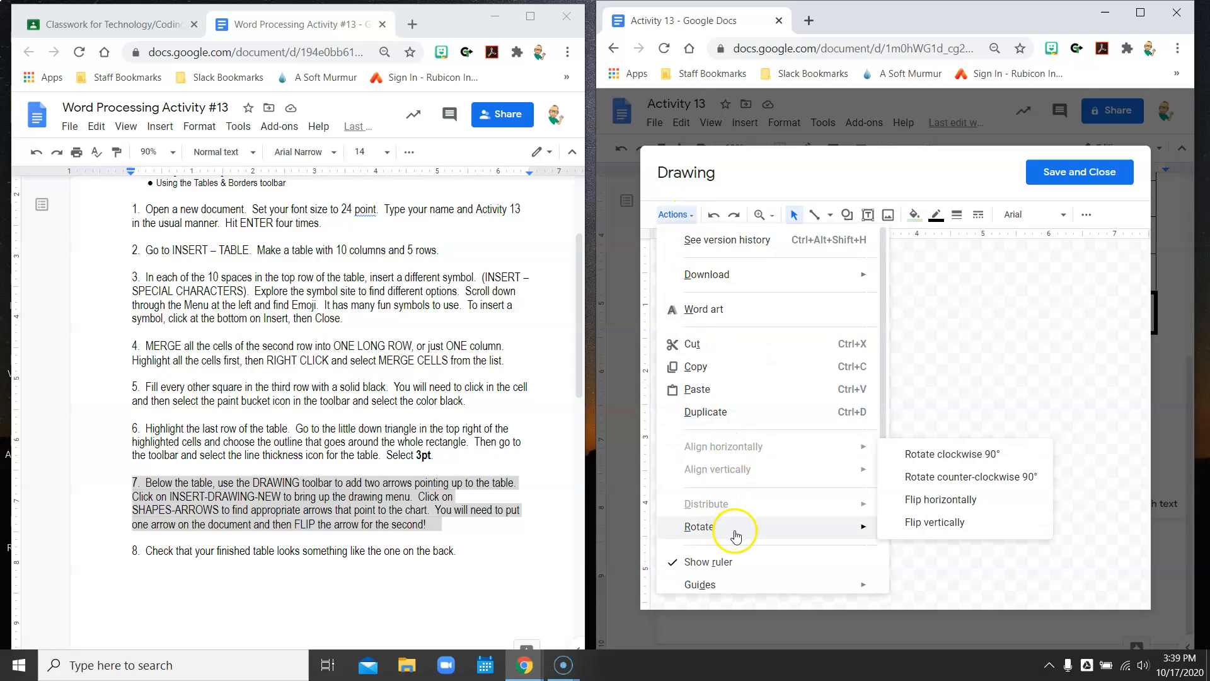
pyautogui.click(930, 504)
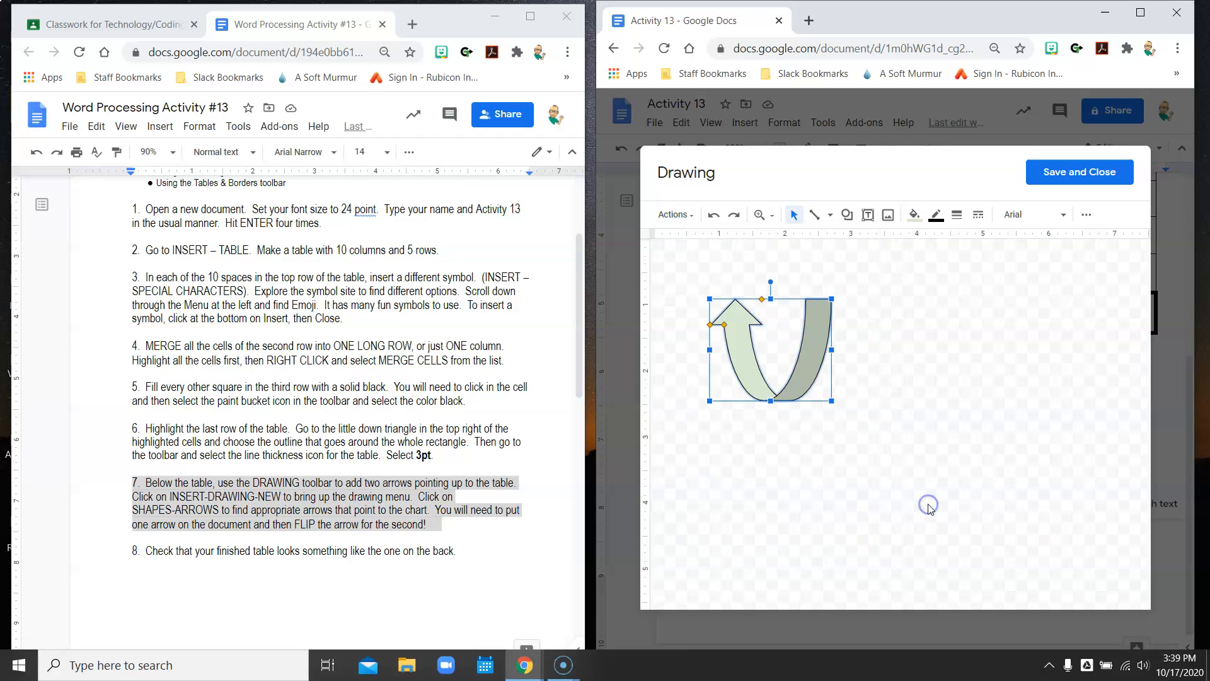
pyautogui.click(1075, 171)
pyautogui.click(976, 596)
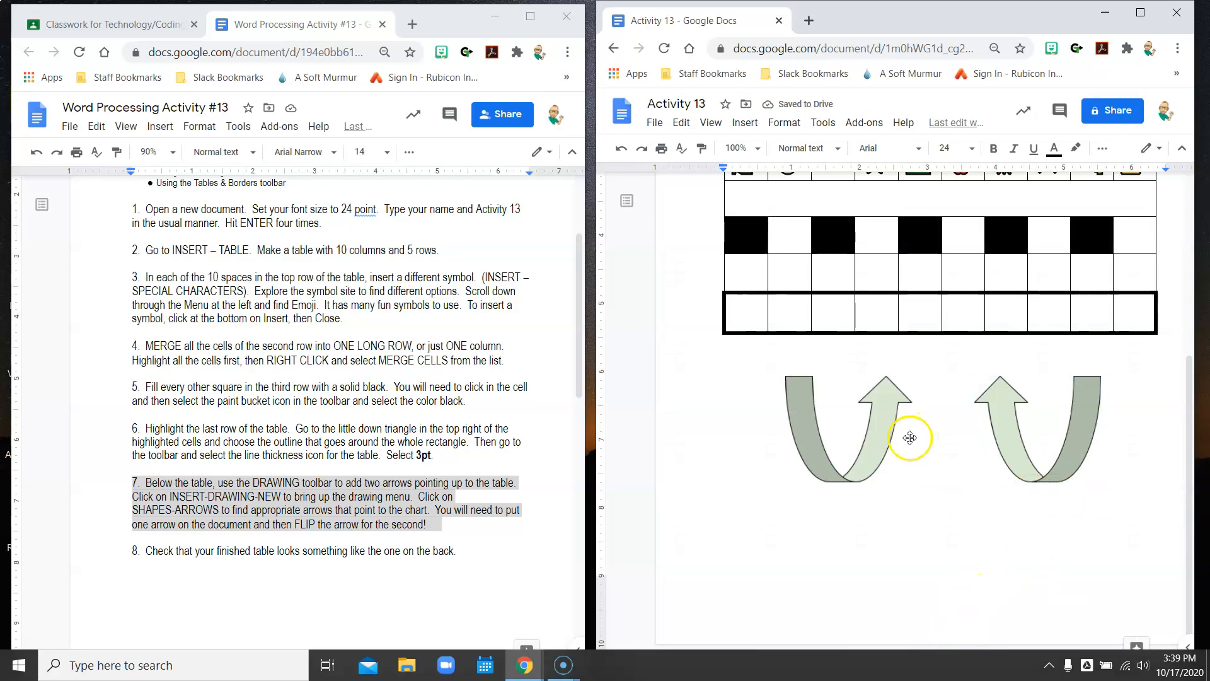
# Compare the finished table and both arrows with the teacher sample in the Word Processing Activity #13 document.
pyautogui.scroll(3, 911, 438)
pyautogui.scroll(-1, 911, 438)
pyautogui.scroll(3, 911, 438)
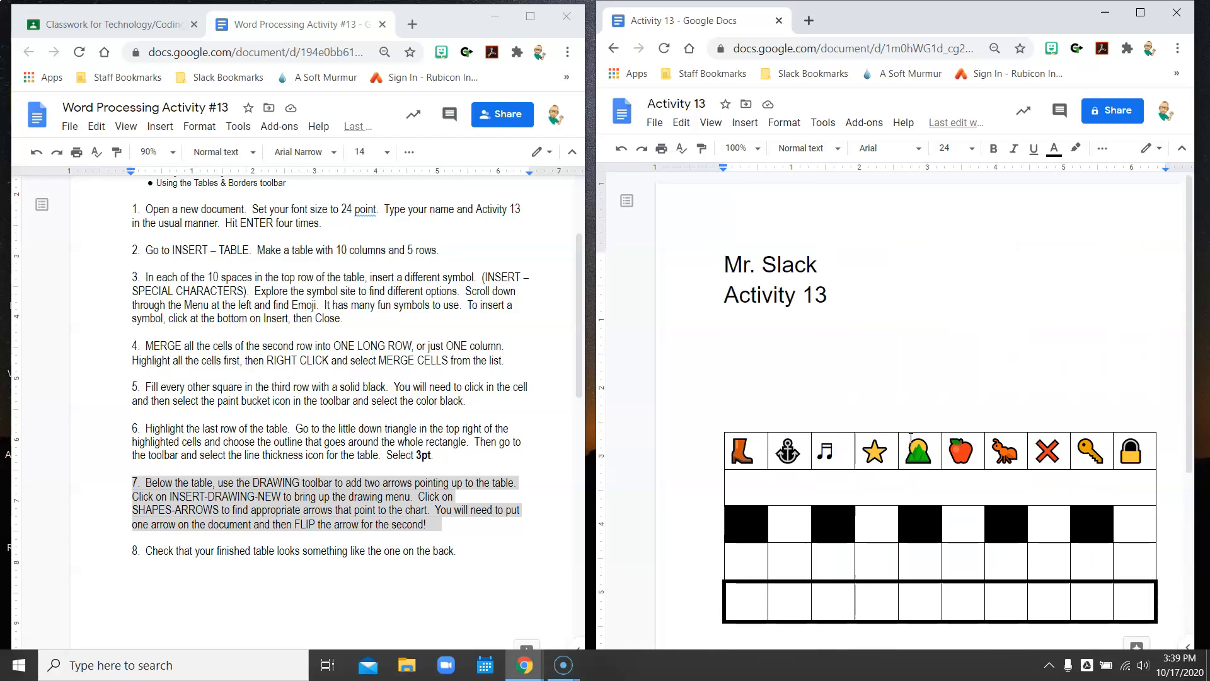
pyautogui.scroll(-3, 911, 436)
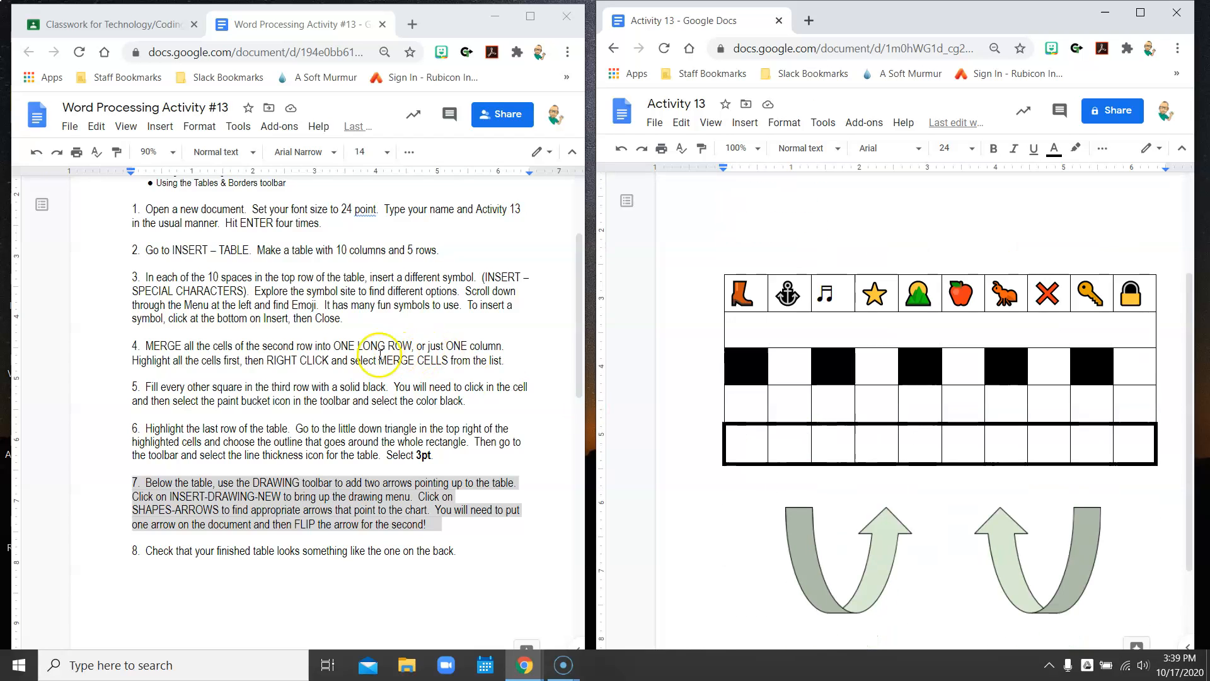
pyautogui.scroll(-10, 369, 356)
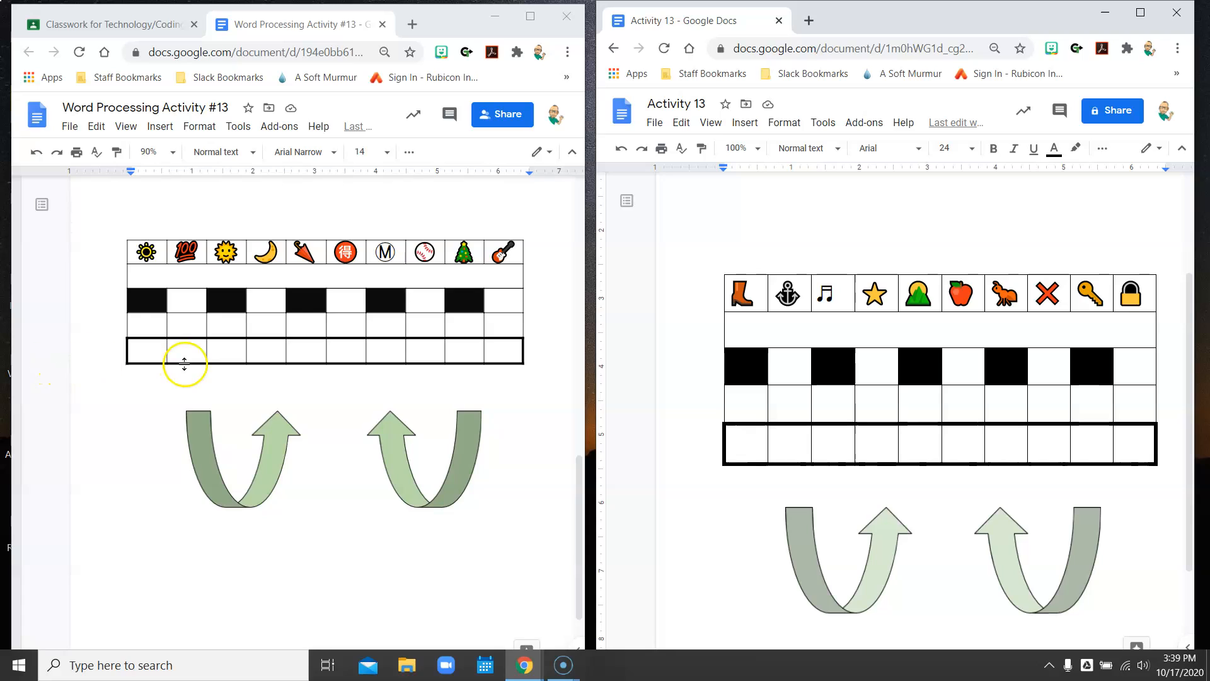
pyautogui.scroll(4, 286, 404)
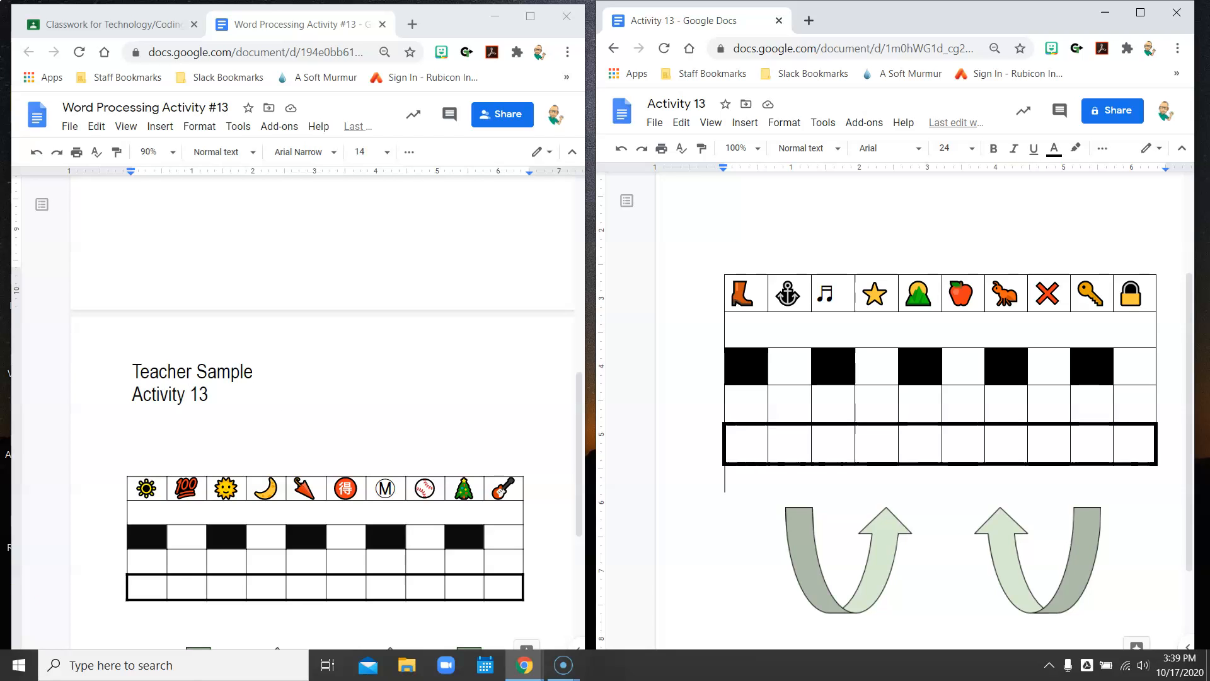
pyautogui.scroll(3, 892, 479)
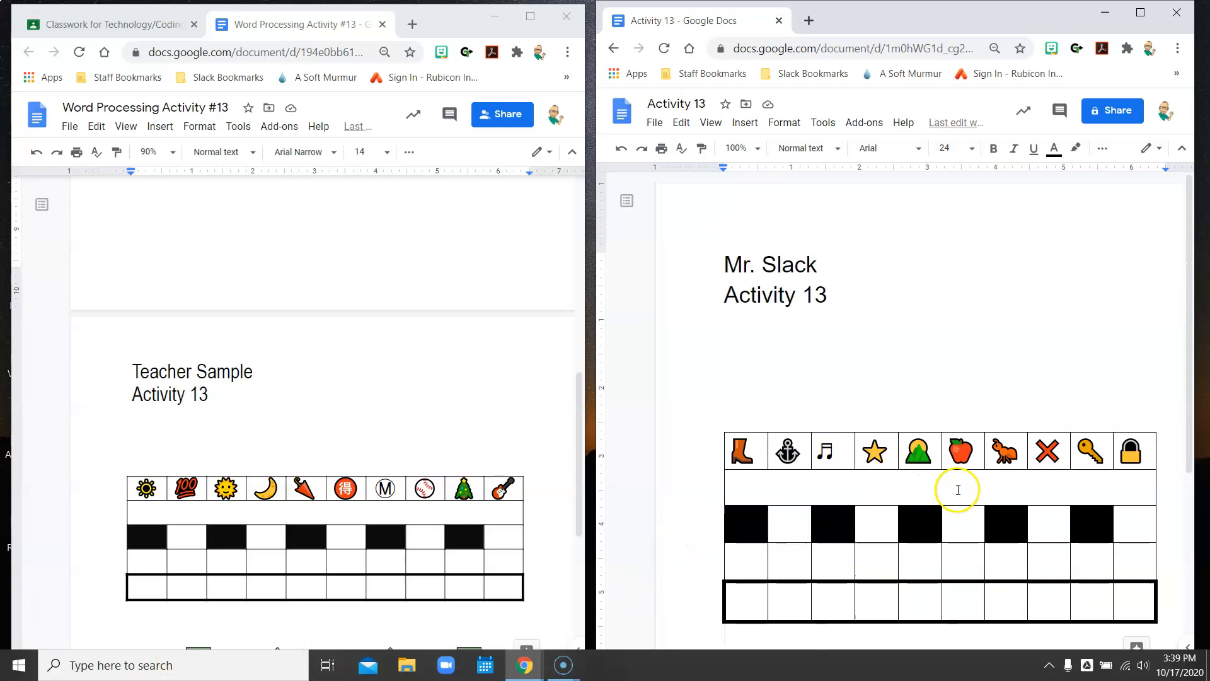